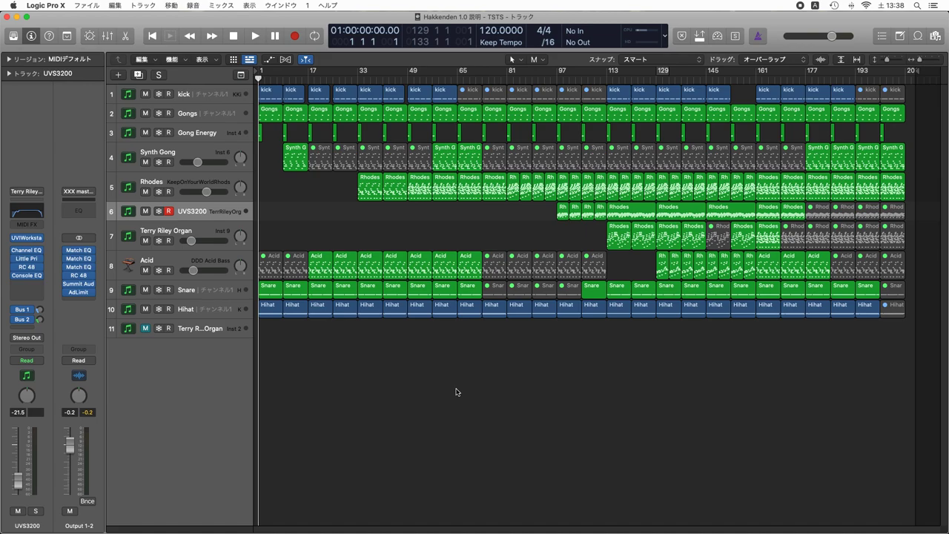
Open the kick track's UVIWorkstation instrument and move its window clear of the early regions
left_click(220, 95)
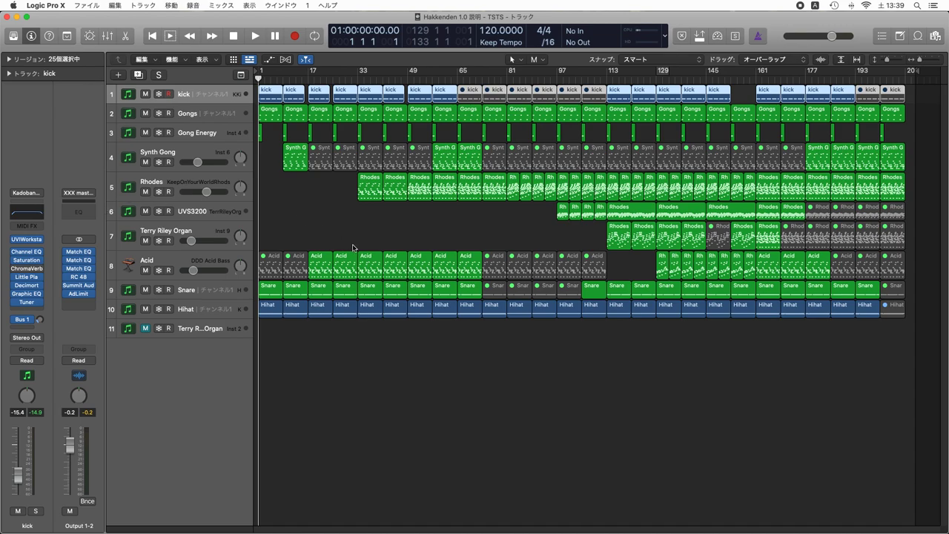
left_click(30, 242)
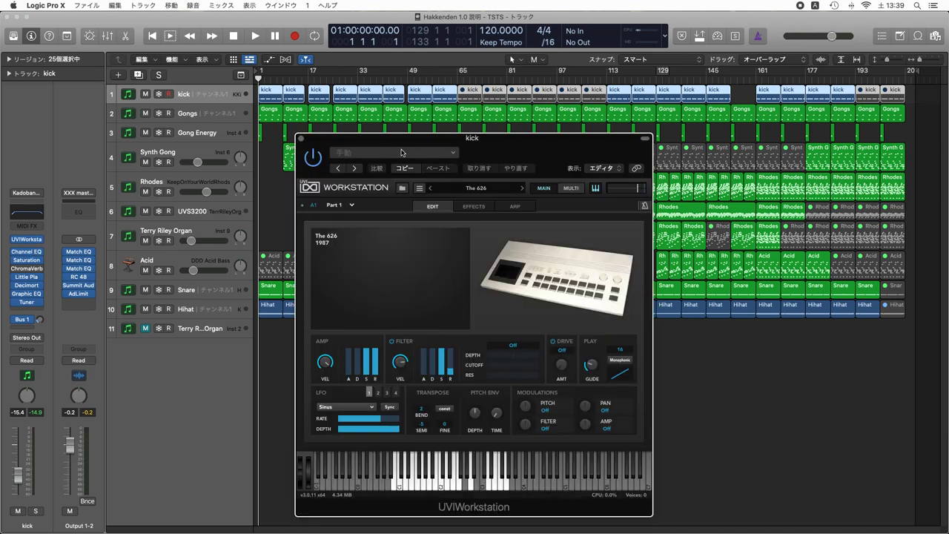
left_click_drag(376, 145, 519, 100)
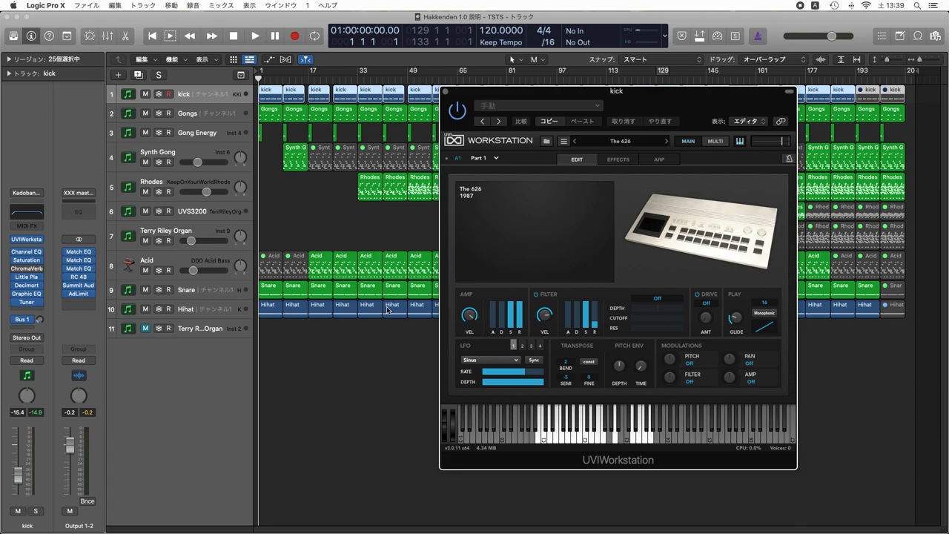
Solo the kick track and audition it from the start of the project
key("s")
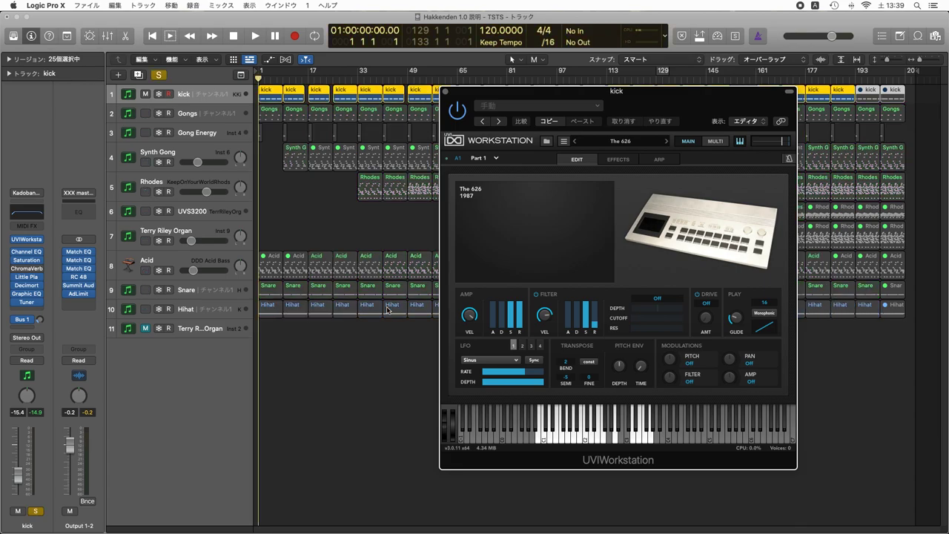
key("space")
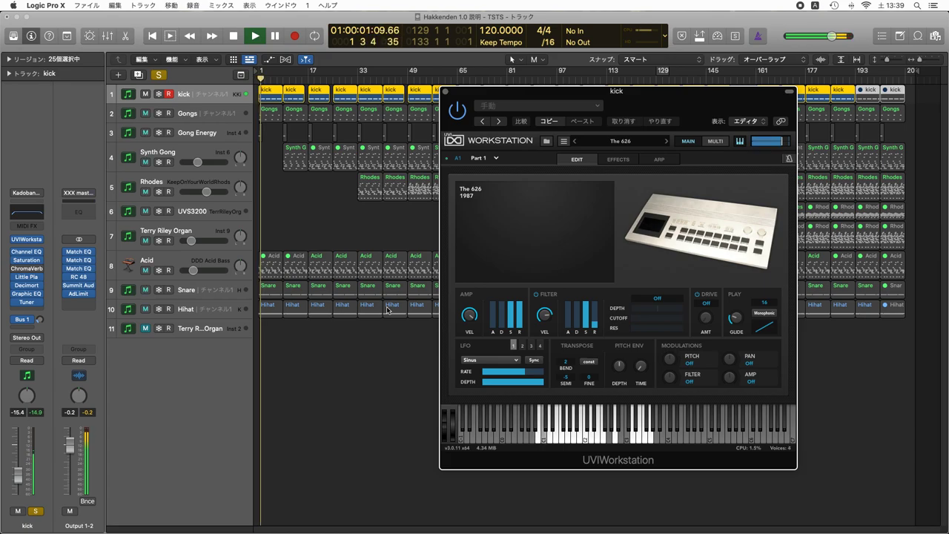
key("space")
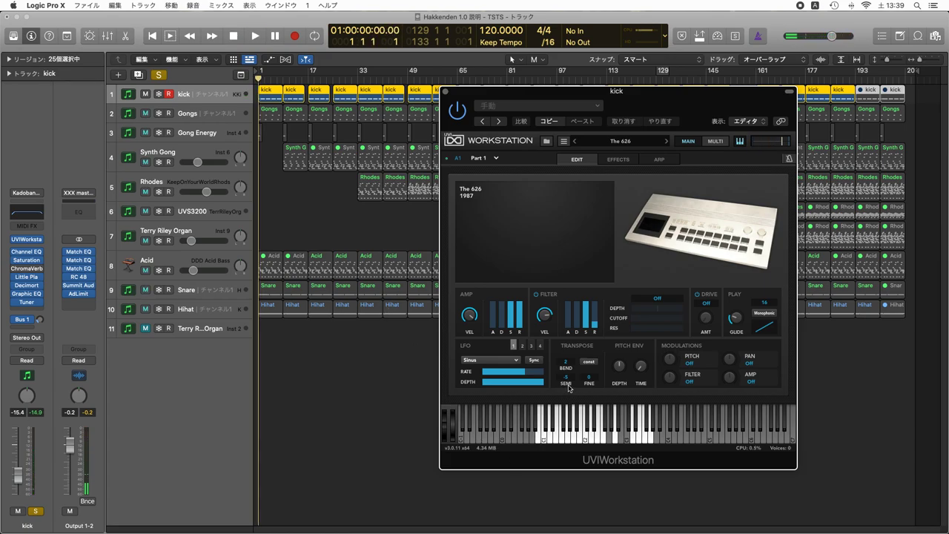
Examine the kick's Channel EQ, Saturation Knob and Little Plate reverb settings, closing the saturation and reverb windows
left_click(26, 252)
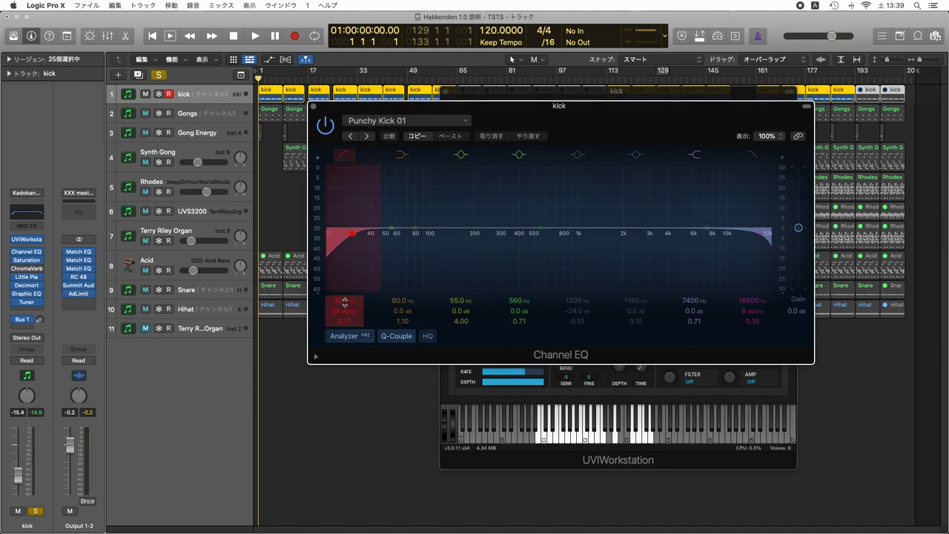
left_click(27, 260)
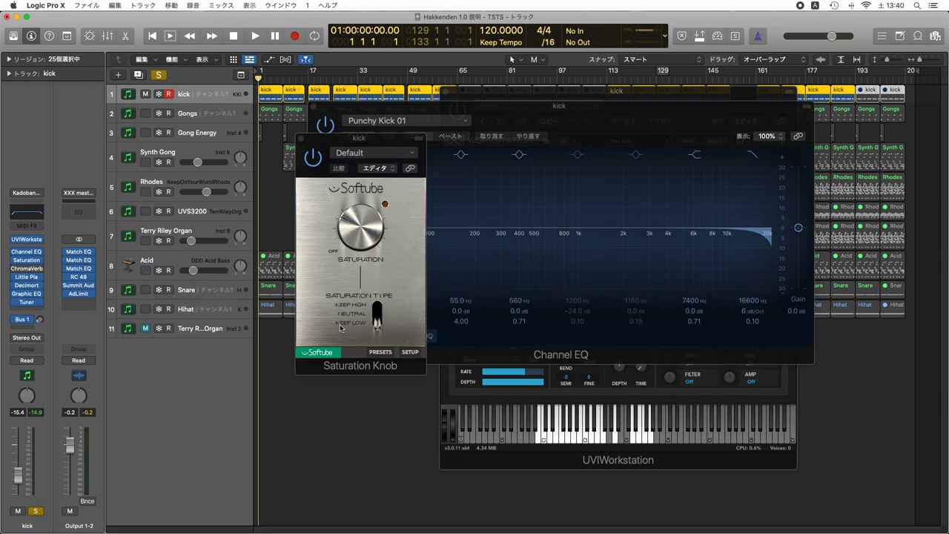
left_click(301, 140)
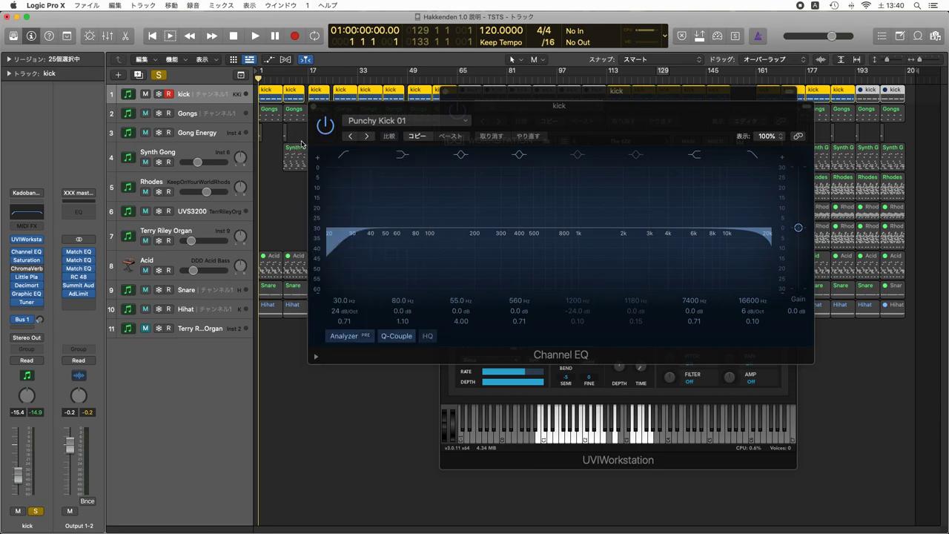
left_click(27, 282)
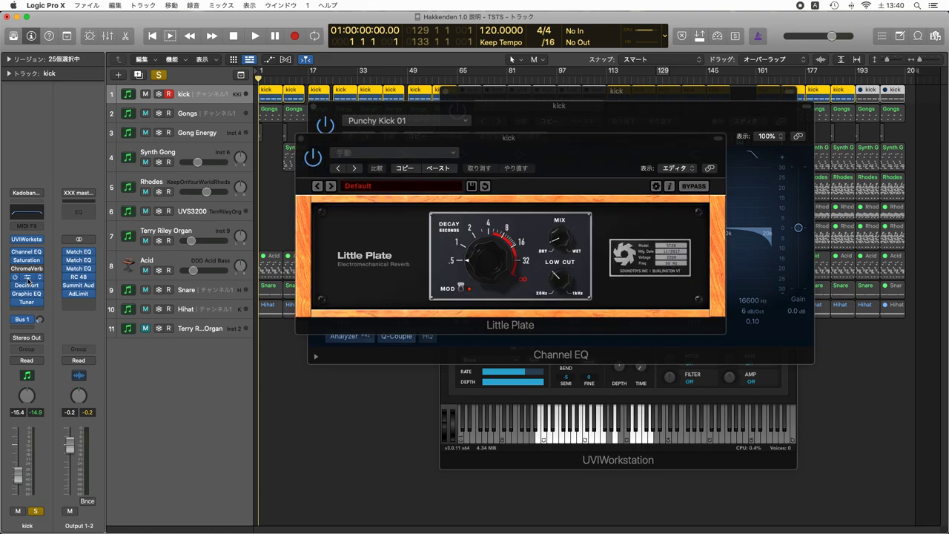
left_click(27, 281)
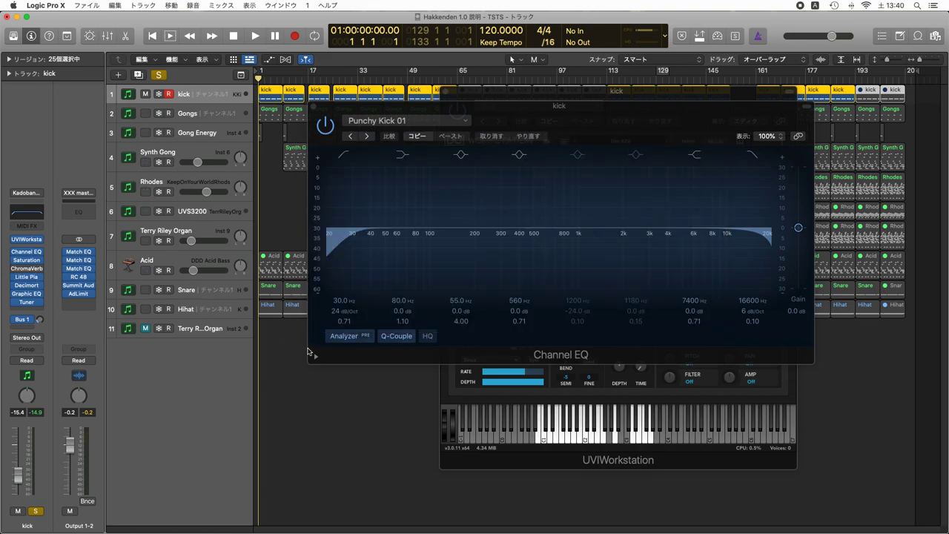
left_click(27, 280)
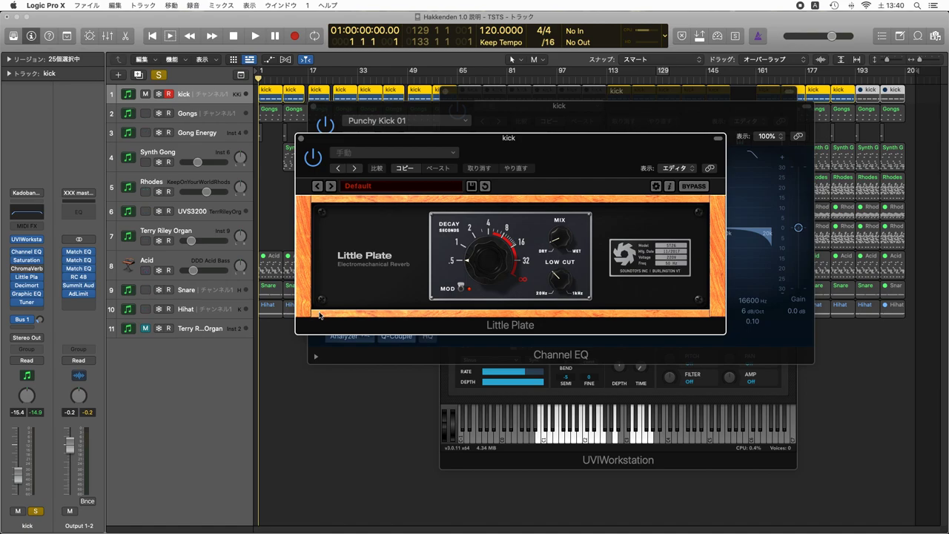
left_click(302, 139)
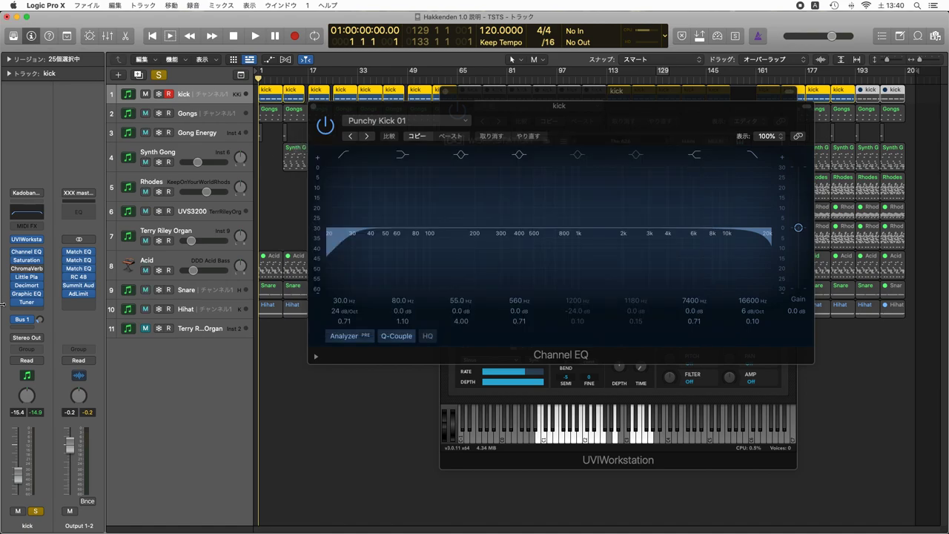
Examine the kick's Decimort bit crusher and its preset options, and close both it and the Channel EQ
left_click(27, 286)
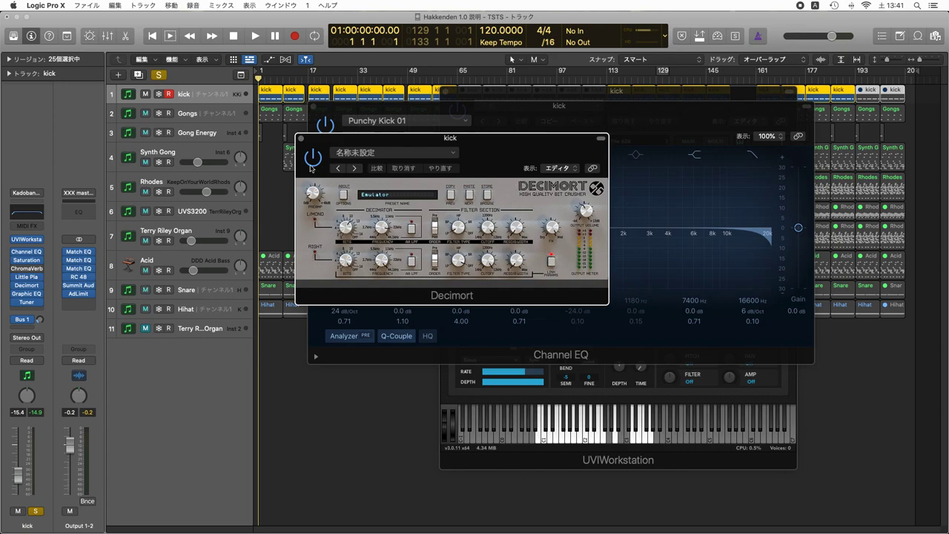
left_click(374, 155)
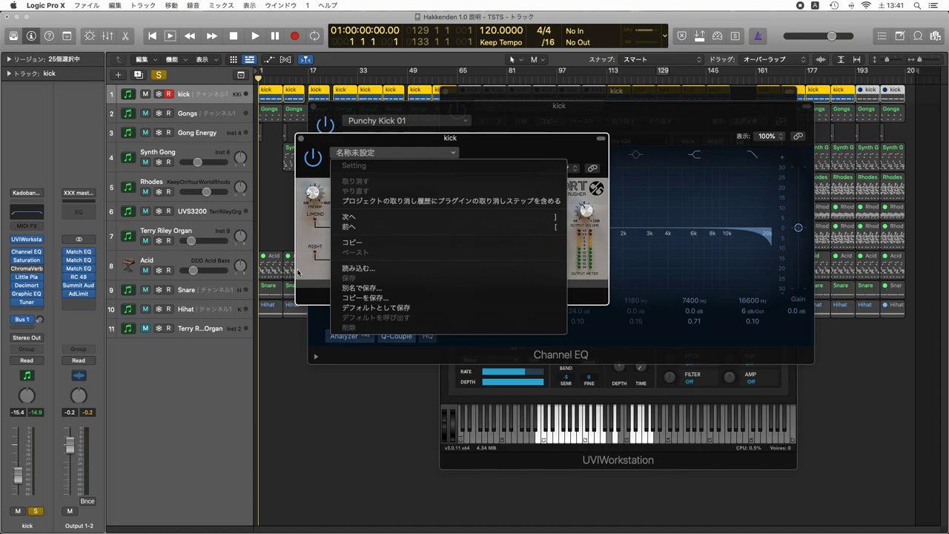
key("Escape")
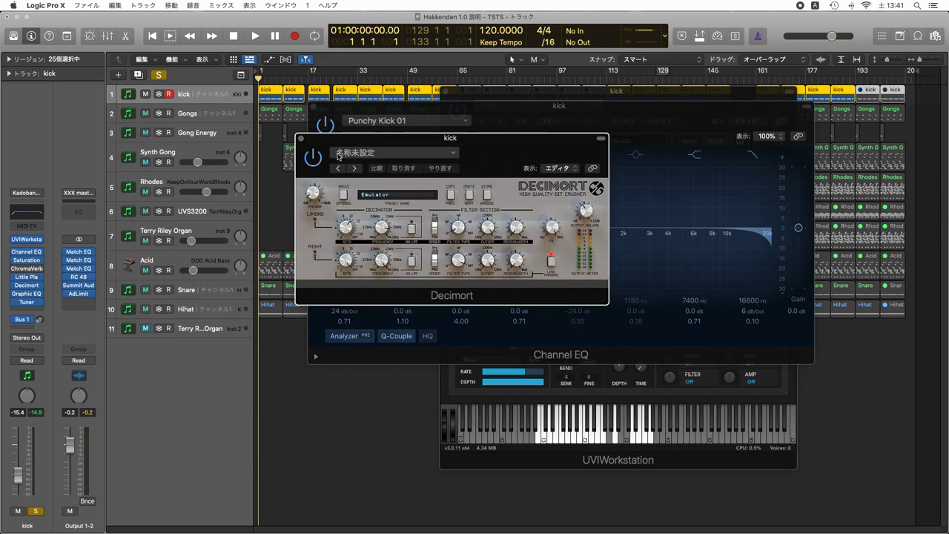
left_click(301, 138)
left_click(313, 107)
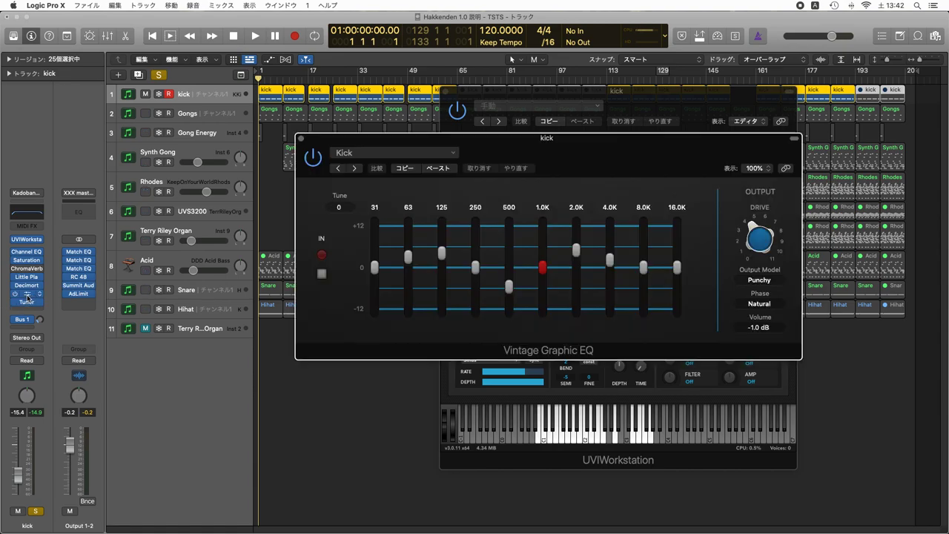
Examine the kick's Vintage Graphic EQ and its place in the Vintage EQ Collection, keeping the plug-in and closing its window
left_click(27, 298)
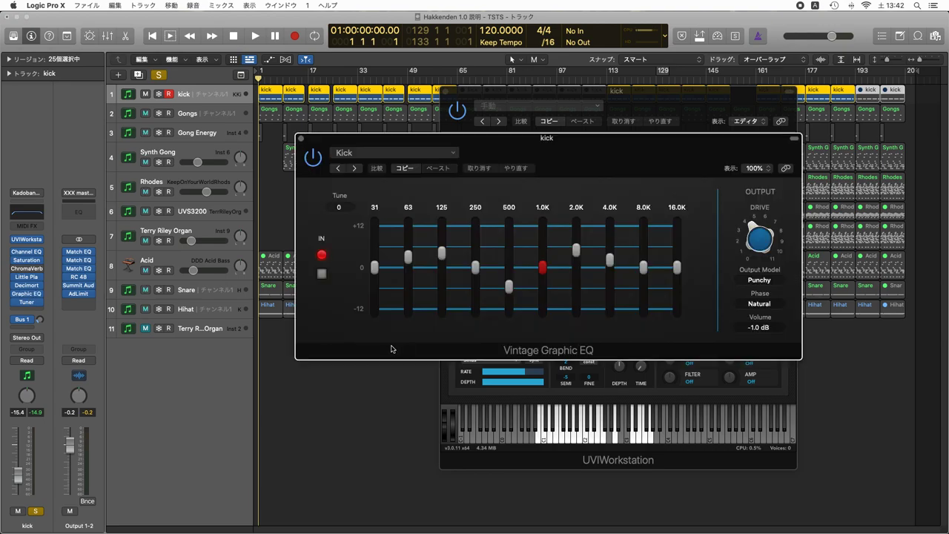
left_click(44, 294)
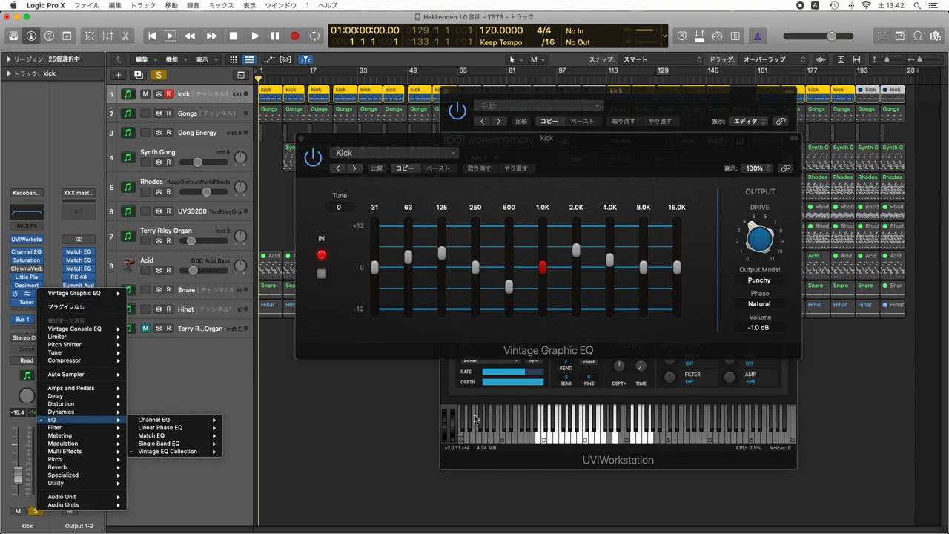
mouse_move(80, 420)
mouse_move(176, 452)
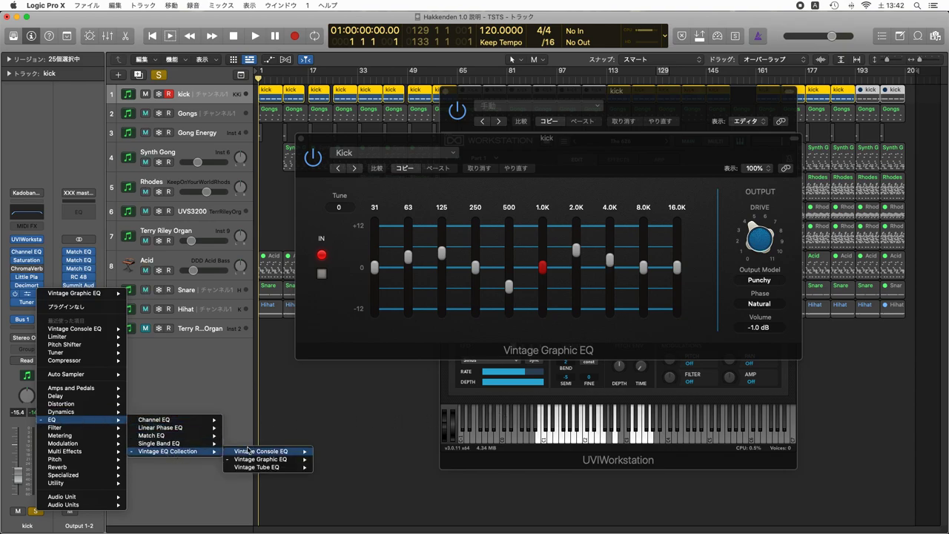
left_click(373, 350)
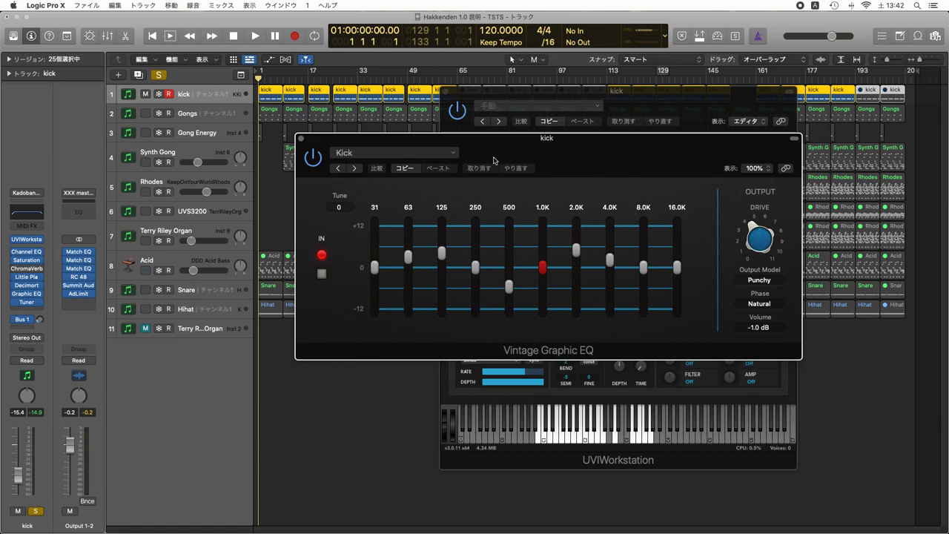
left_click(301, 138)
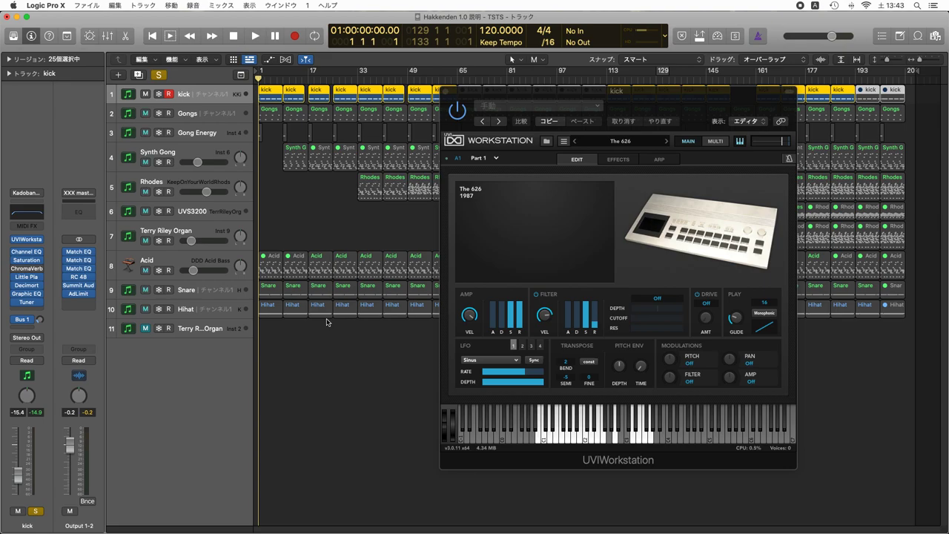
Audition the soloed kick again, turn its solo off and close the UVIWorkstation window
key("space")
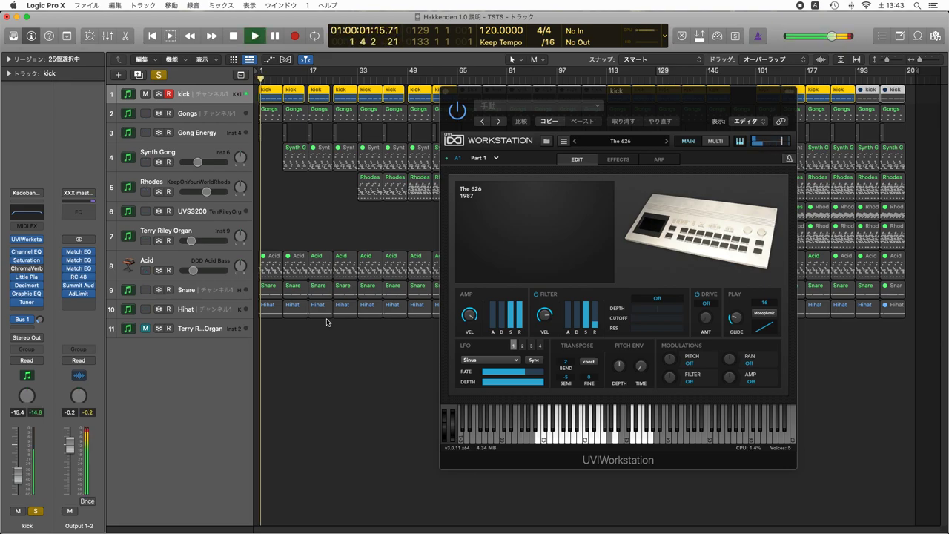
key("s")
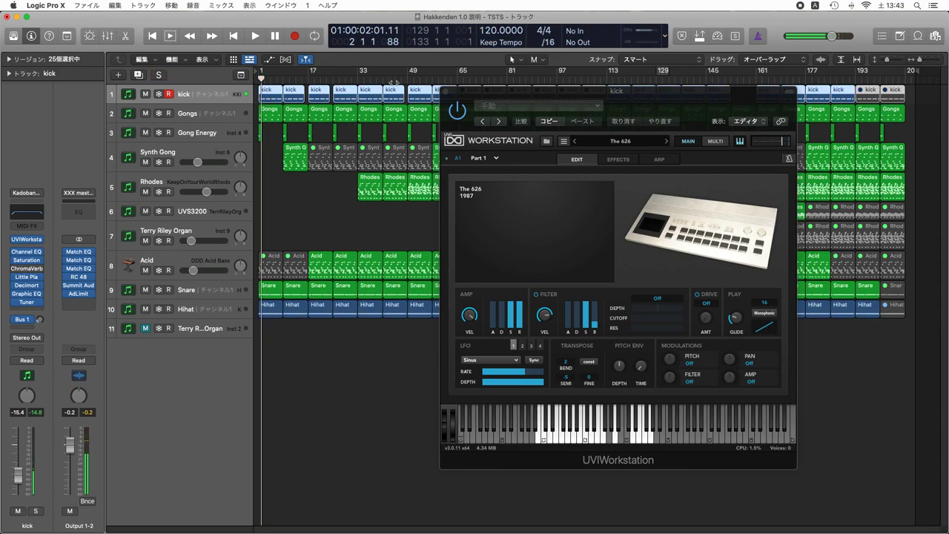
left_click(445, 94)
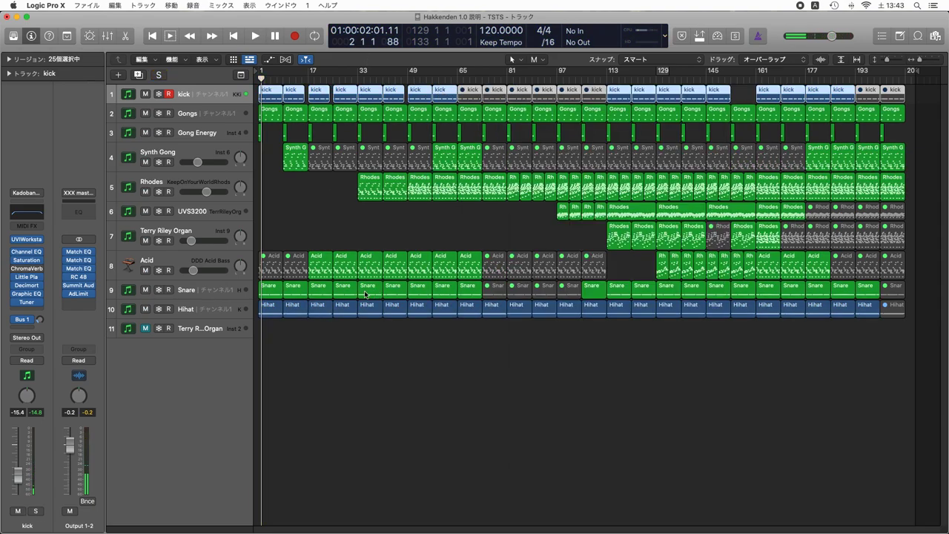
Select the Snare track and mute the Gongs, Gong Energy and Hihat tracks
left_click(214, 295)
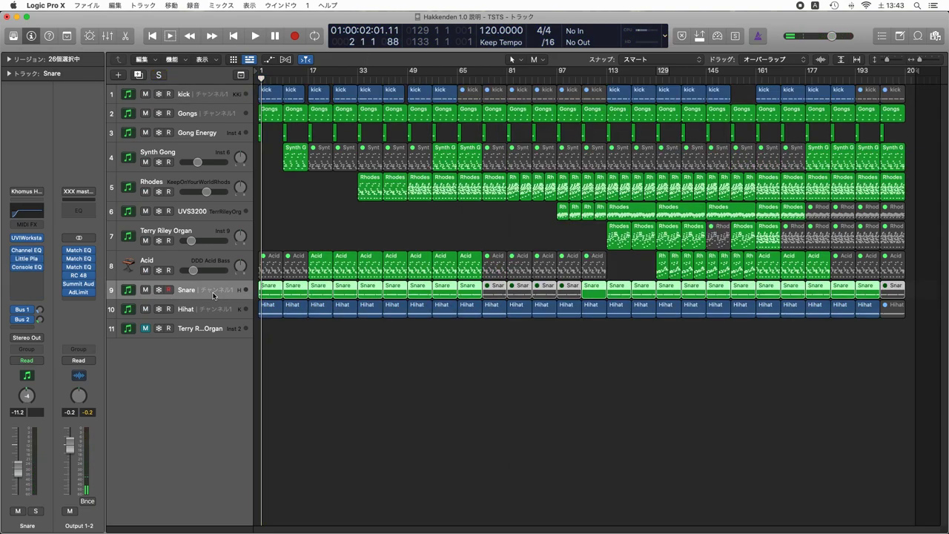
left_click(145, 114)
left_click(145, 133)
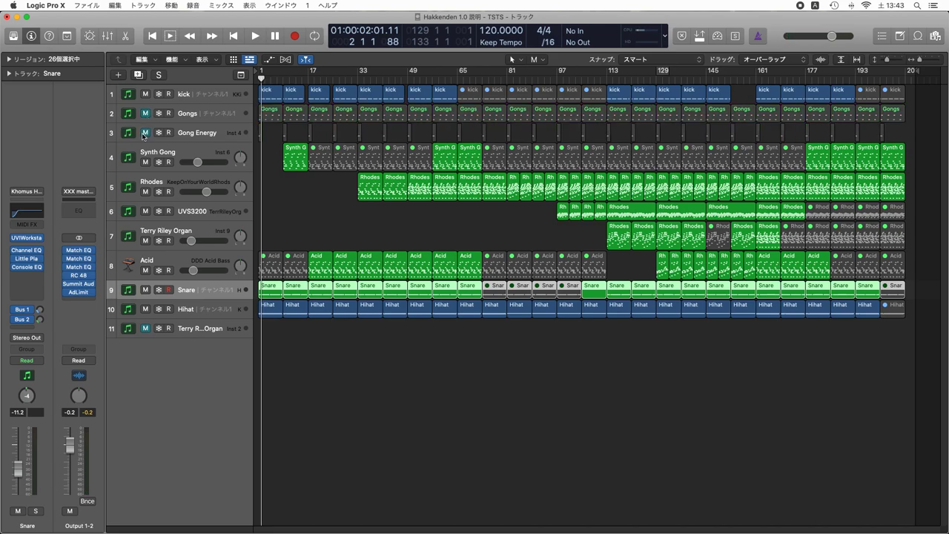
left_click(146, 311)
Audition the snare together with the kick
key("Return")
key("space")
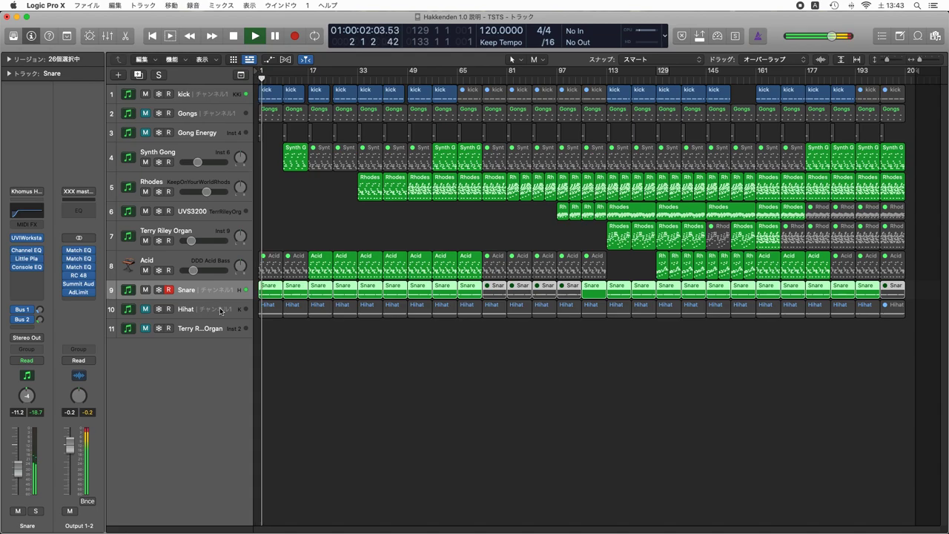
key("space")
left_click(336, 358)
Solo the Snare track and play it briefly on its own
left_click(212, 291)
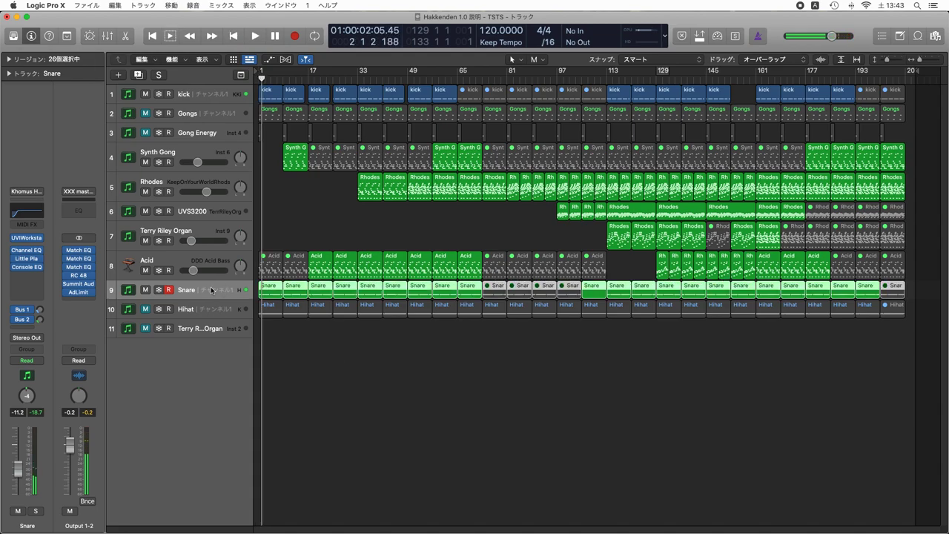
key("s")
key("space")
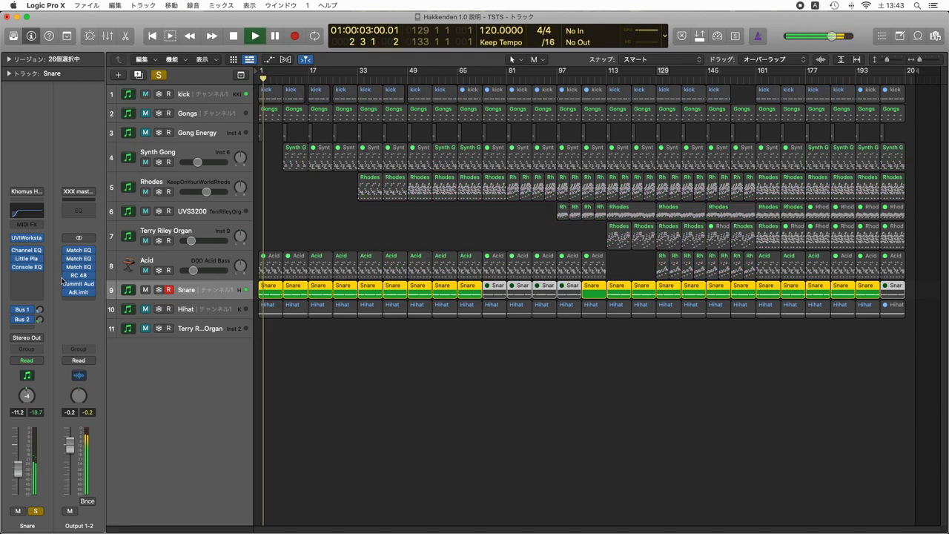
key("space")
Examine the snare's UVIWorkstation instrument, Channel EQ and Little Plate reverb, closing the two effect windows
left_click(28, 238)
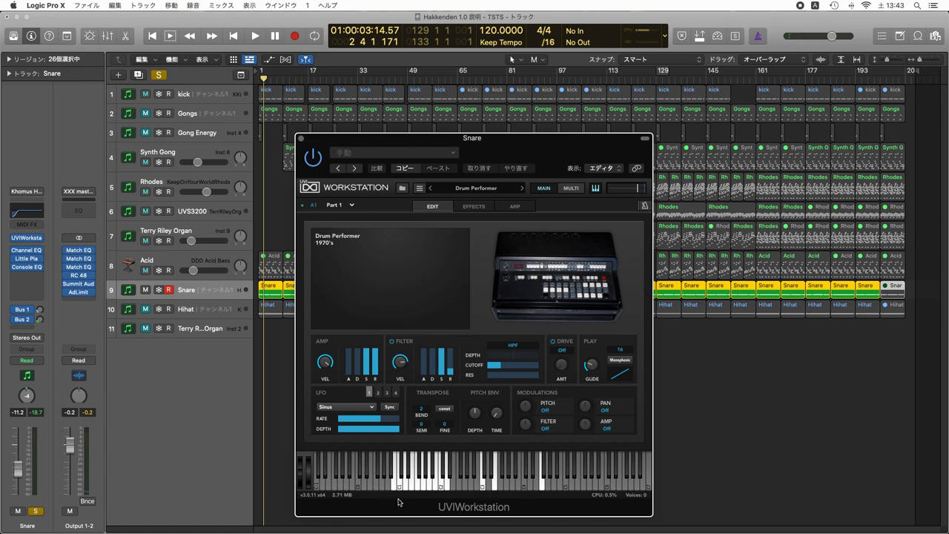
mouse_move(38, 243)
left_click(28, 253)
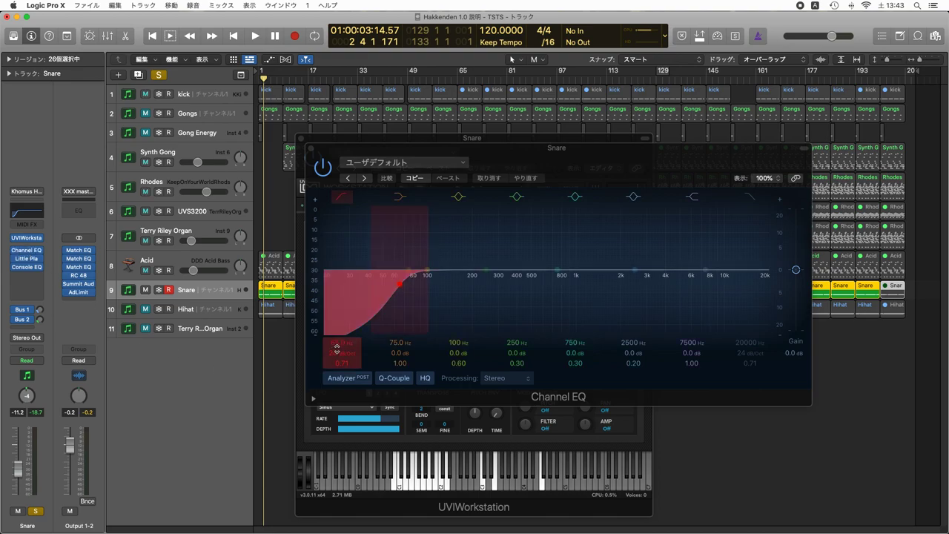
left_click(311, 148)
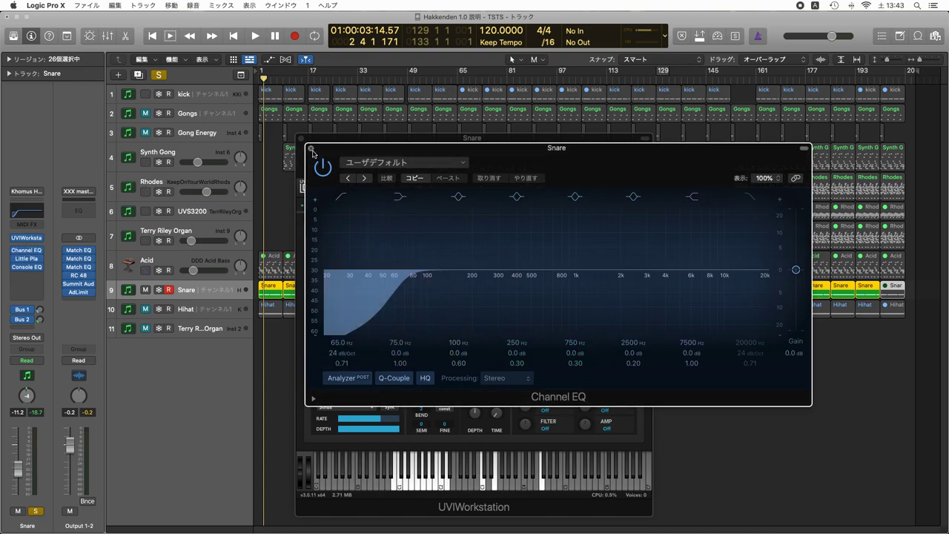
left_click(28, 258)
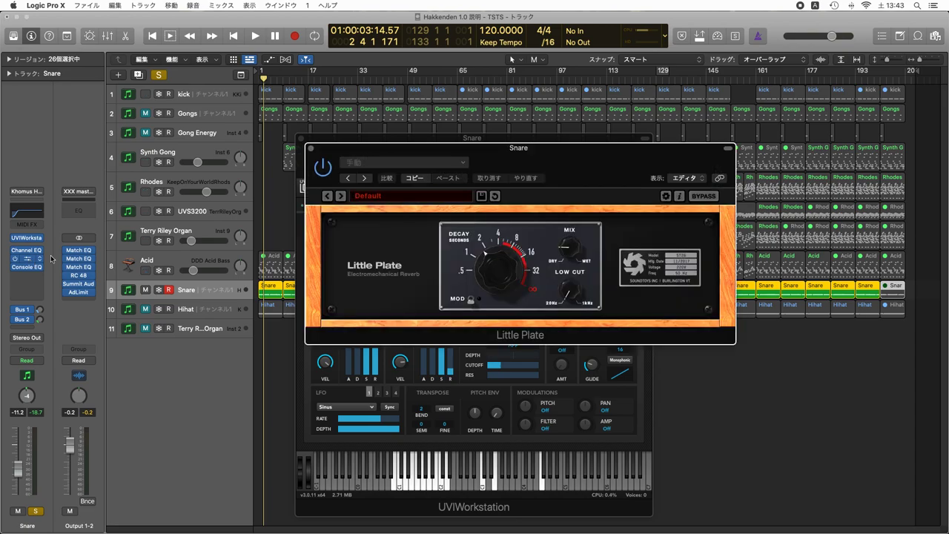
left_click(311, 148)
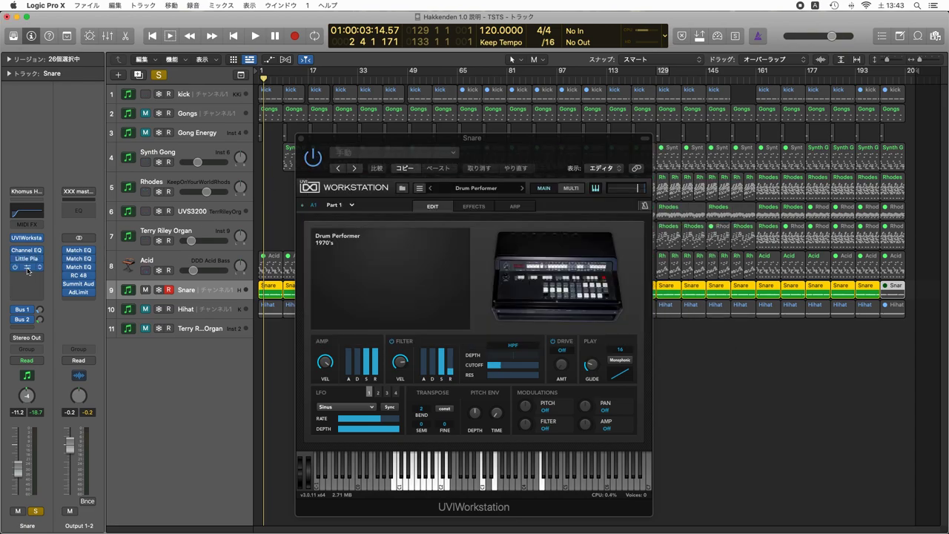
Examine the snare's Vintage Console EQ and close its window
left_click(27, 267)
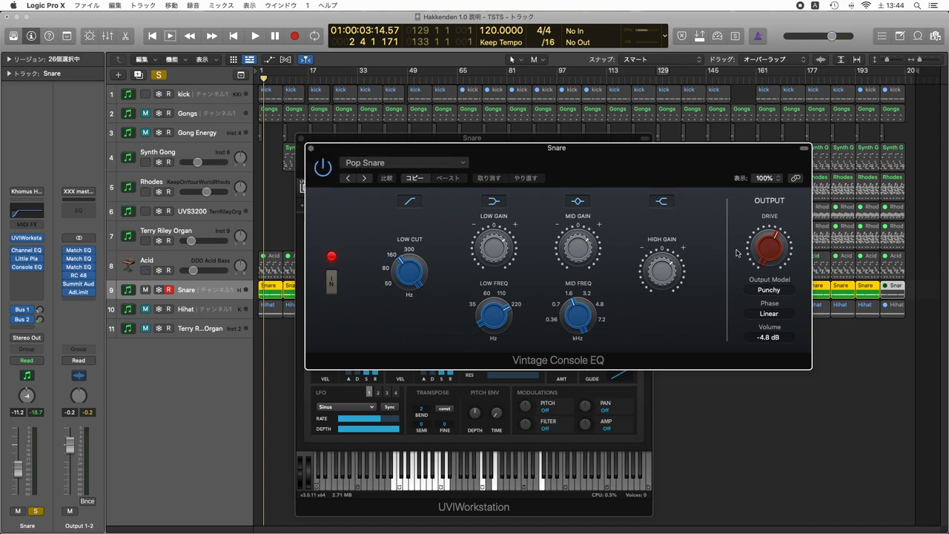
mouse_move(766, 245)
left_click(310, 148)
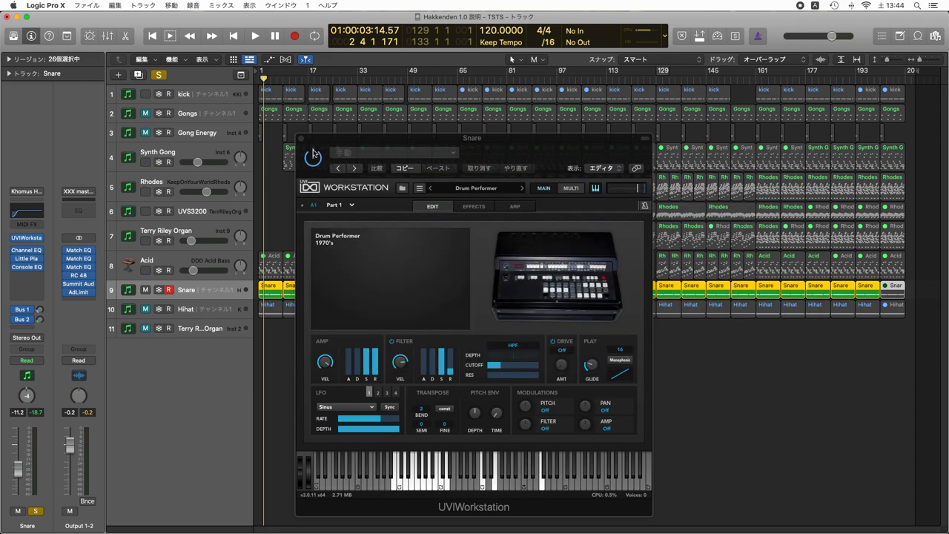
Close the snare's UVIWorkstation window, unsolo the Snare track and clear the region selection
left_click(300, 138)
key("ctrl+s")
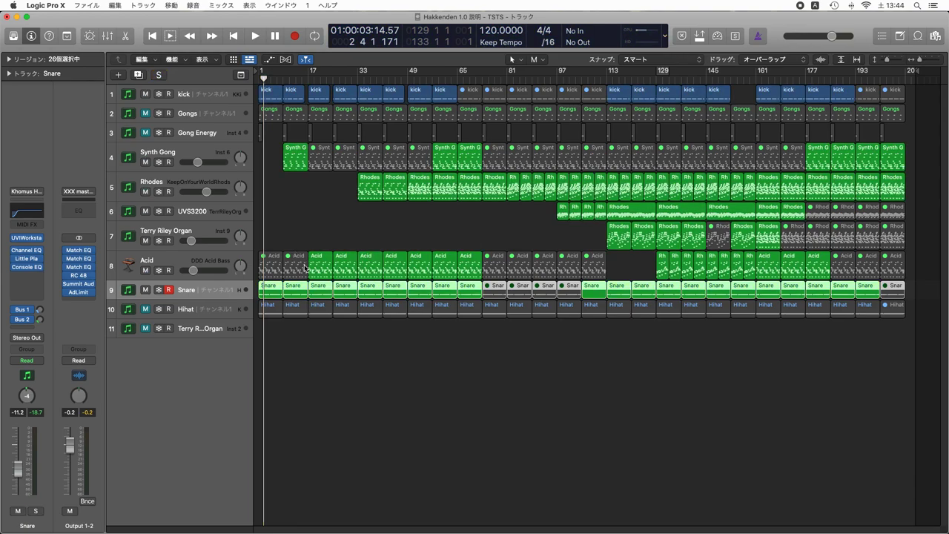
left_click(388, 235)
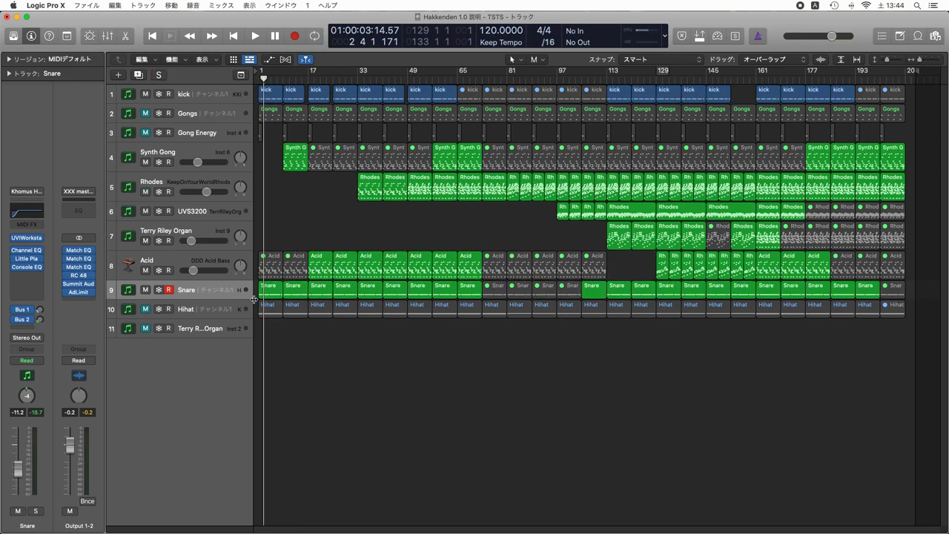
Unmute the Hihat track and view the notes of its first region in the Piano Roll
left_click(146, 309)
left_click(271, 311)
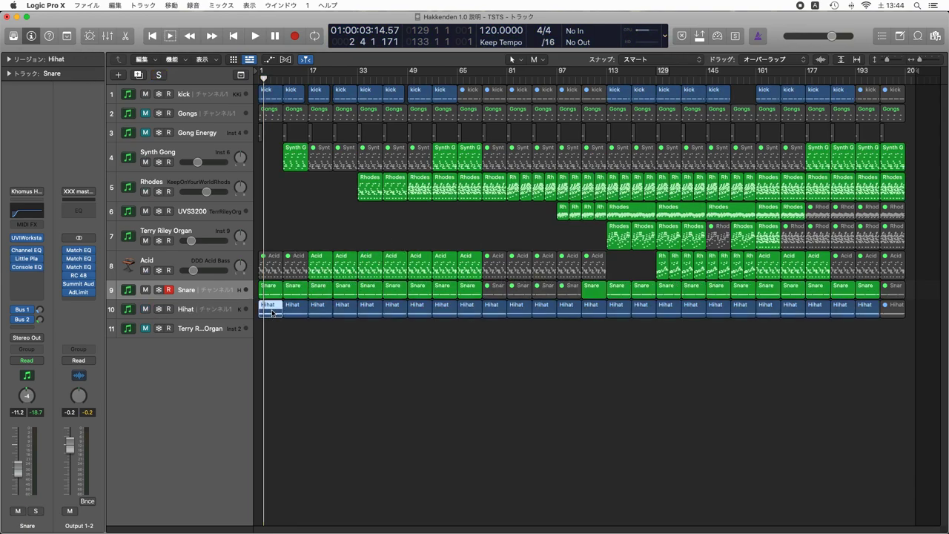
double_click(271, 312)
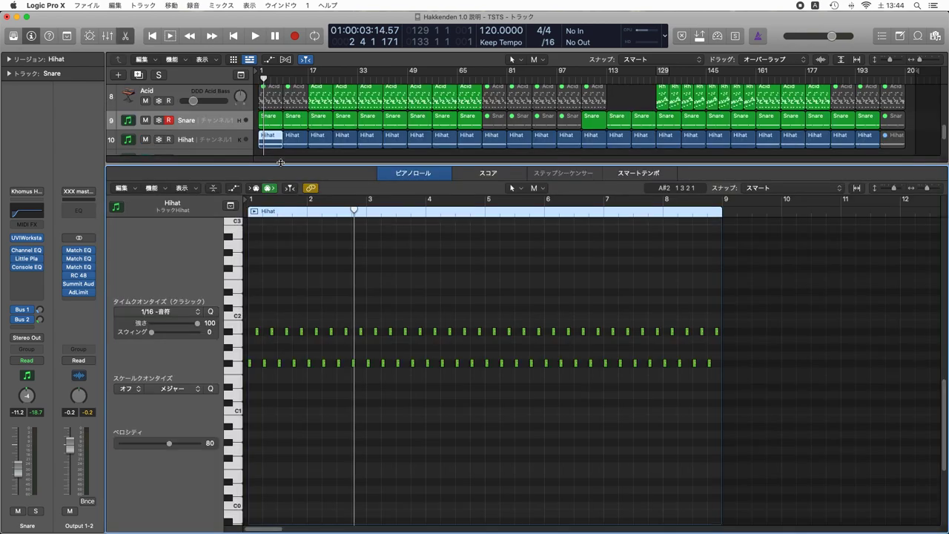
left_click_drag(280, 163, 282, 256)
Open the Hihat track's UVIWorkstation instrument and audition the hihat together with the kick and snare
left_click(222, 307)
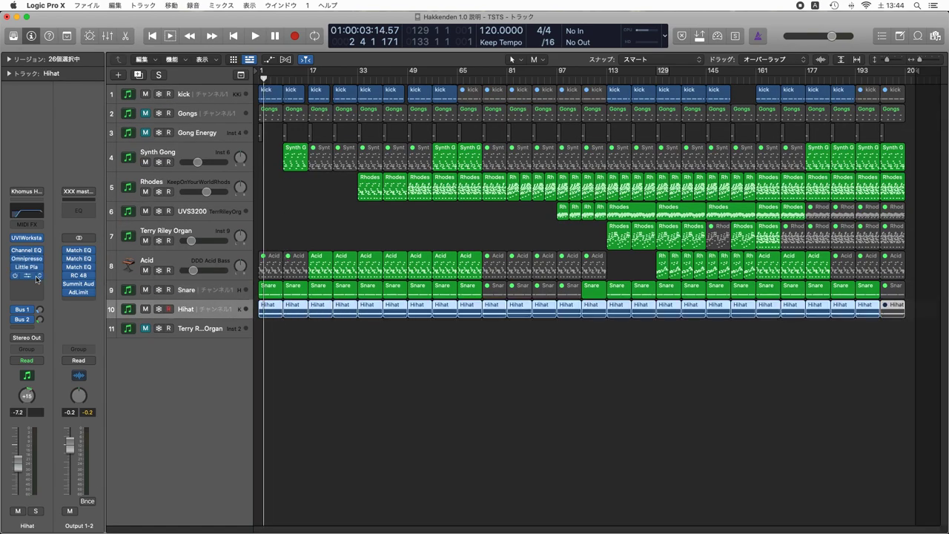
left_click(30, 238)
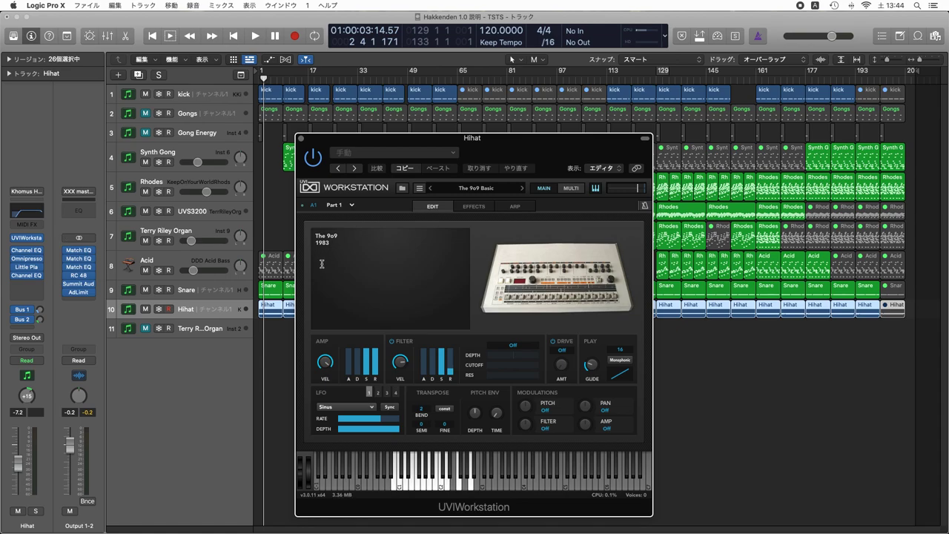
left_click_drag(345, 141, 438, 95)
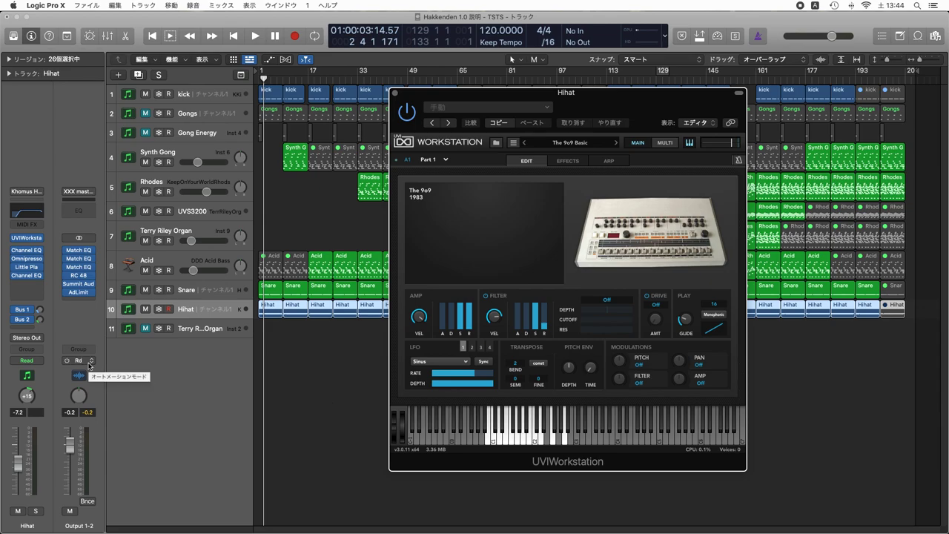
key("space")
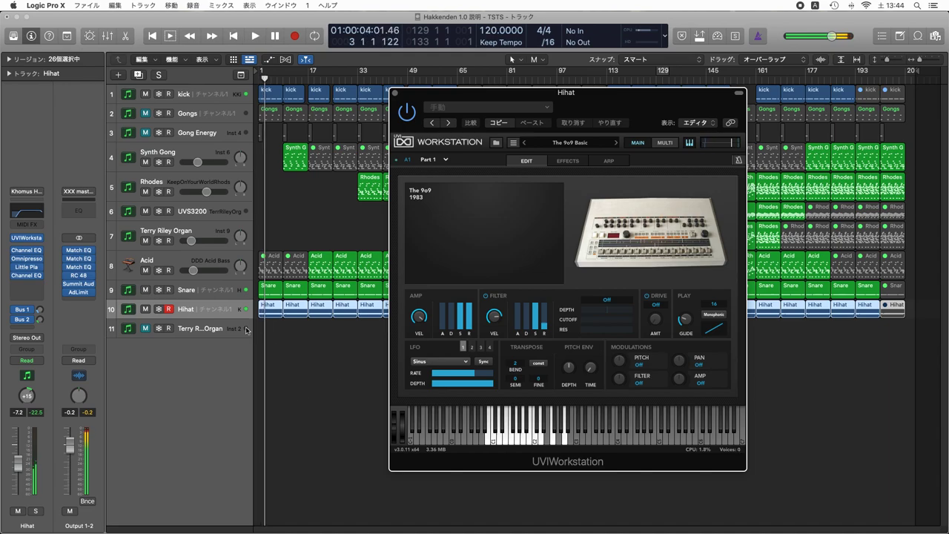
left_click(211, 314)
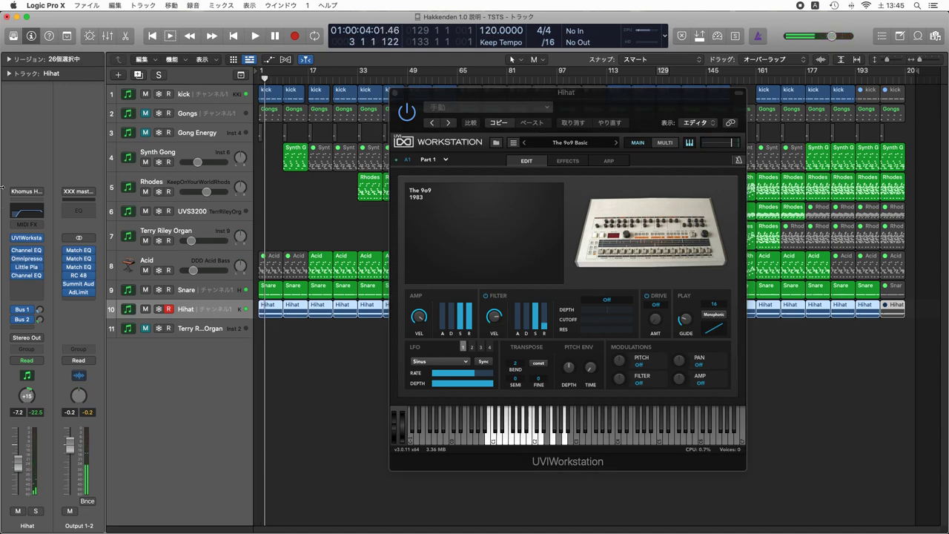
Examine the hihat's first Channel EQ and its Omnipressor, closing each effect window
left_click(26, 252)
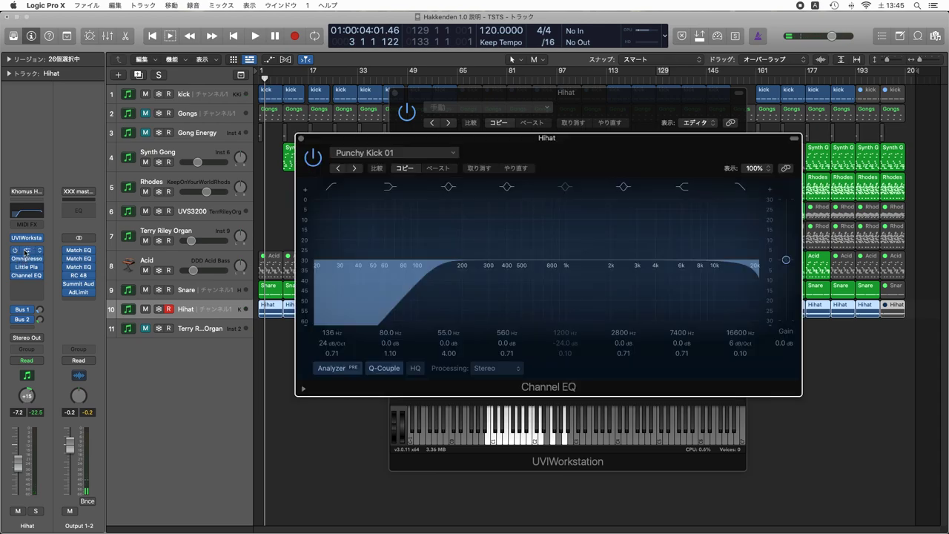
left_click(301, 138)
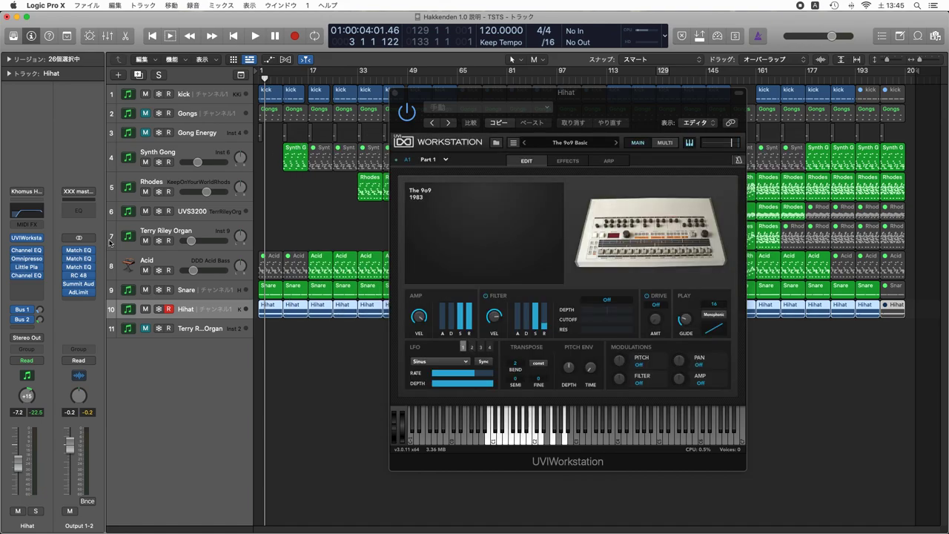
left_click(26, 260)
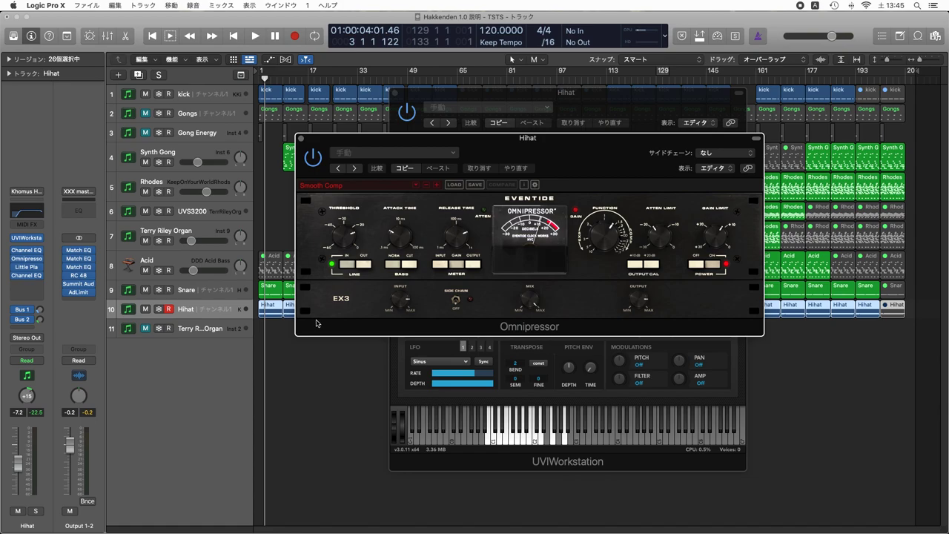
left_click(301, 138)
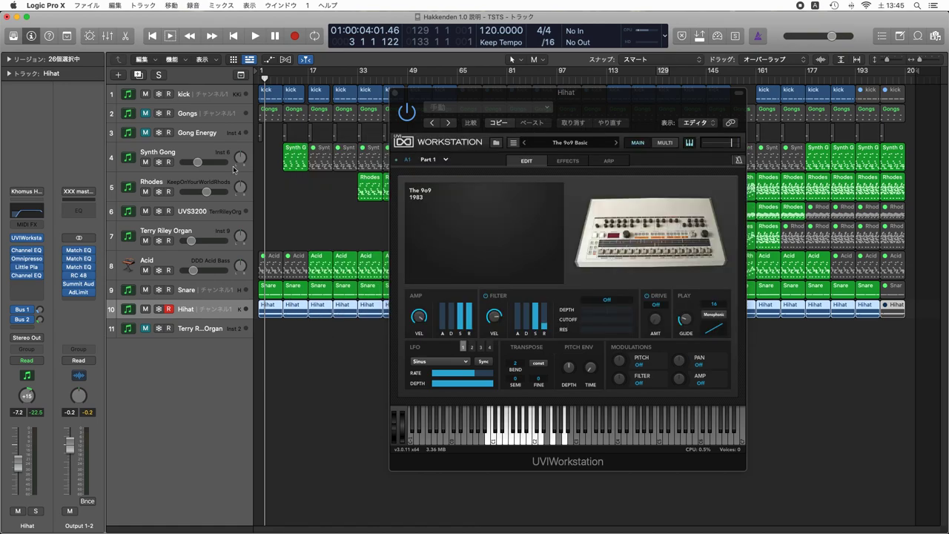
Examine the hihat's Little Plate reverb and second Channel EQ, and close all open hihat plug-in windows
left_click(28, 267)
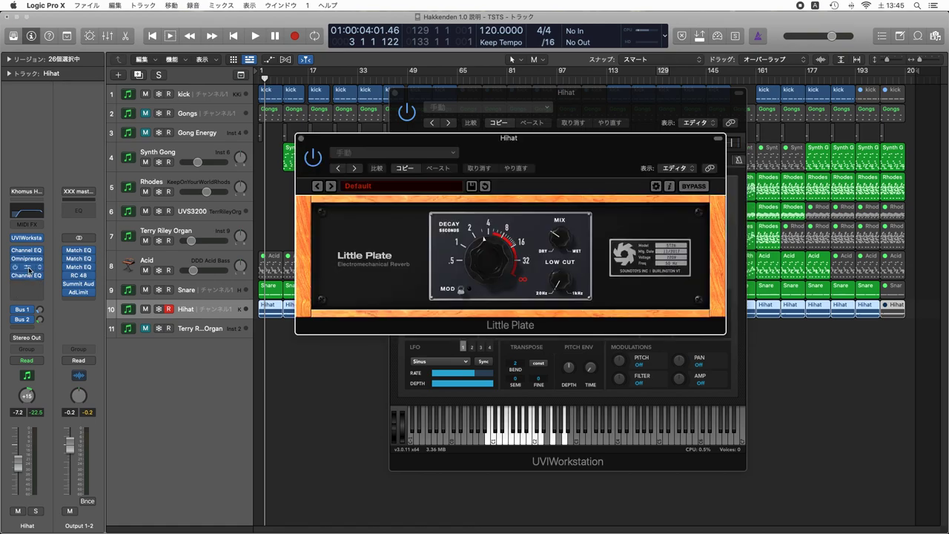
left_click(301, 139)
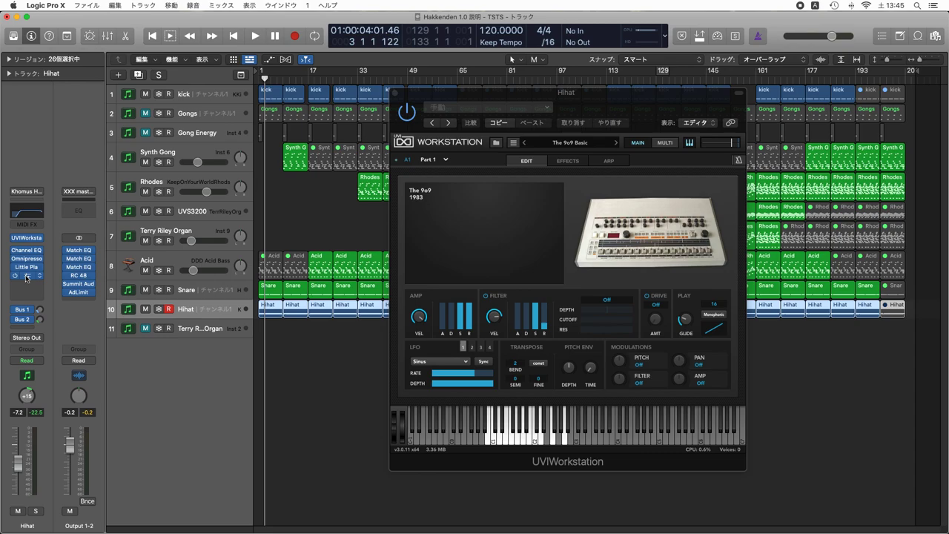
left_click(26, 279)
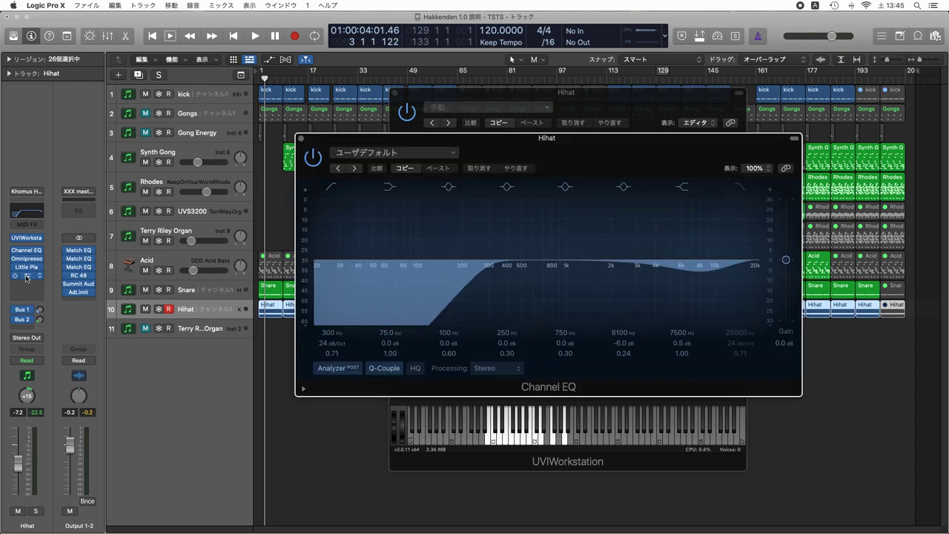
left_click(300, 138)
left_click(394, 93)
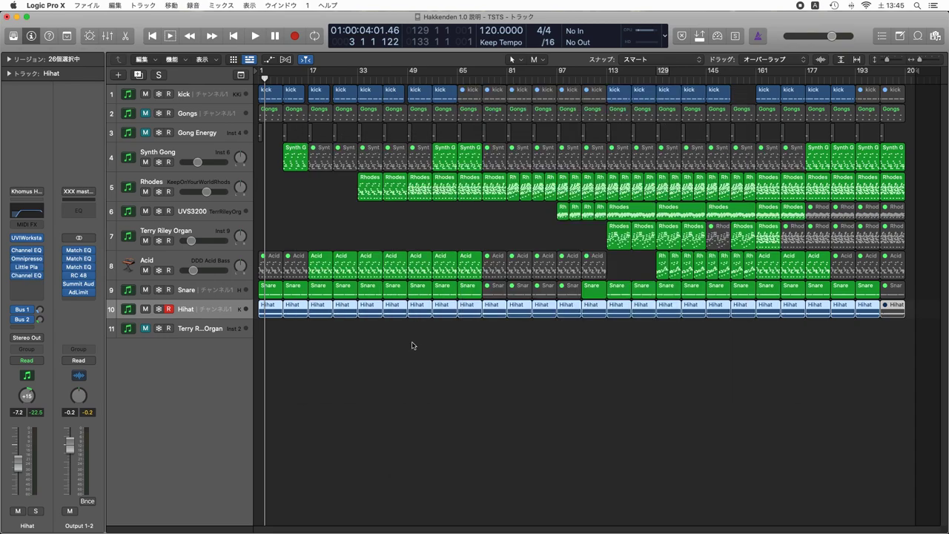
Clear the region selection and unmute the Gongs and Gong Energy tracks
left_click(413, 352)
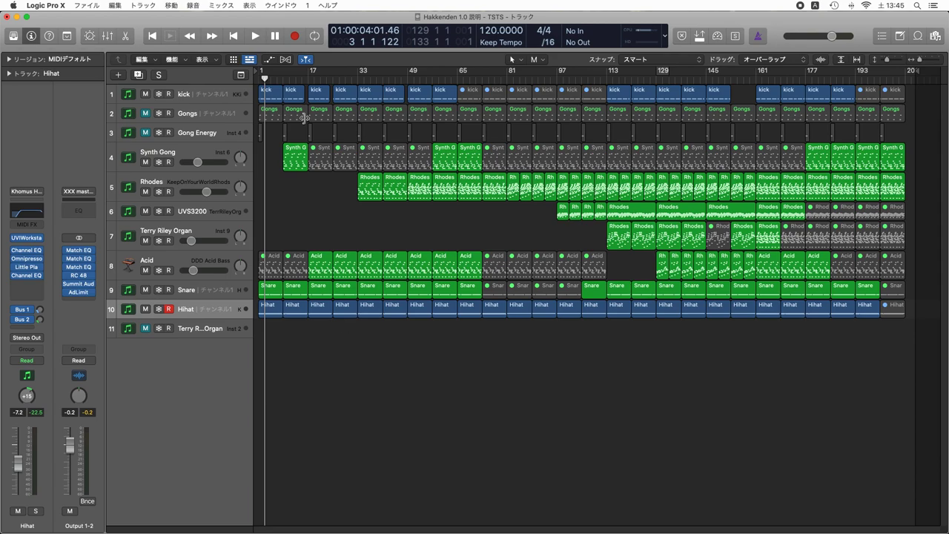
left_click(146, 163)
left_click(146, 163)
left_click(146, 113)
left_click(146, 133)
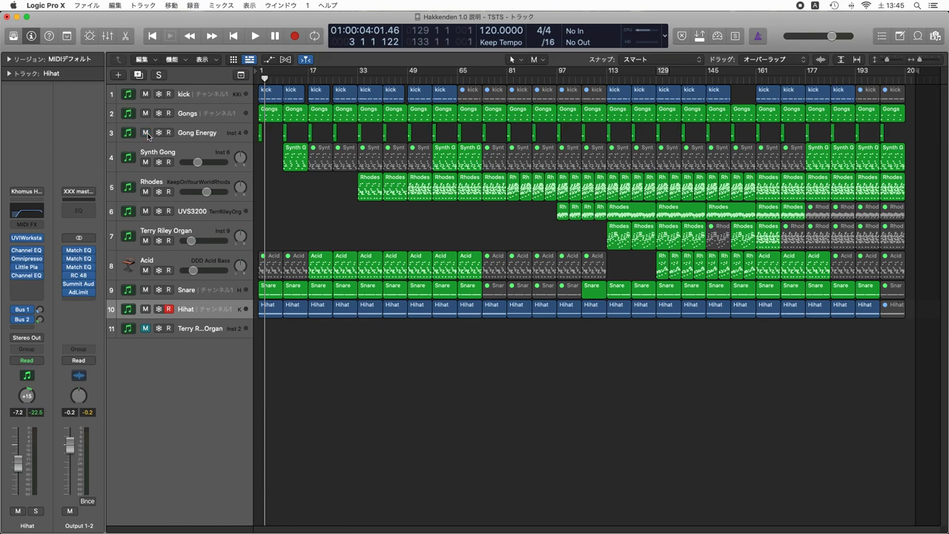
Select the Acid track and place the playhead at bar 17, where its first active region starts
left_click(211, 257)
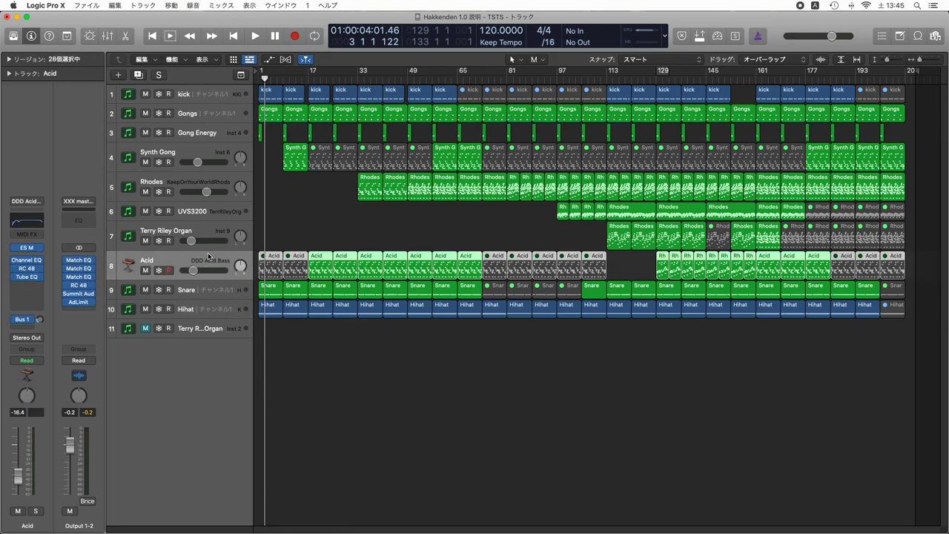
left_click(309, 79)
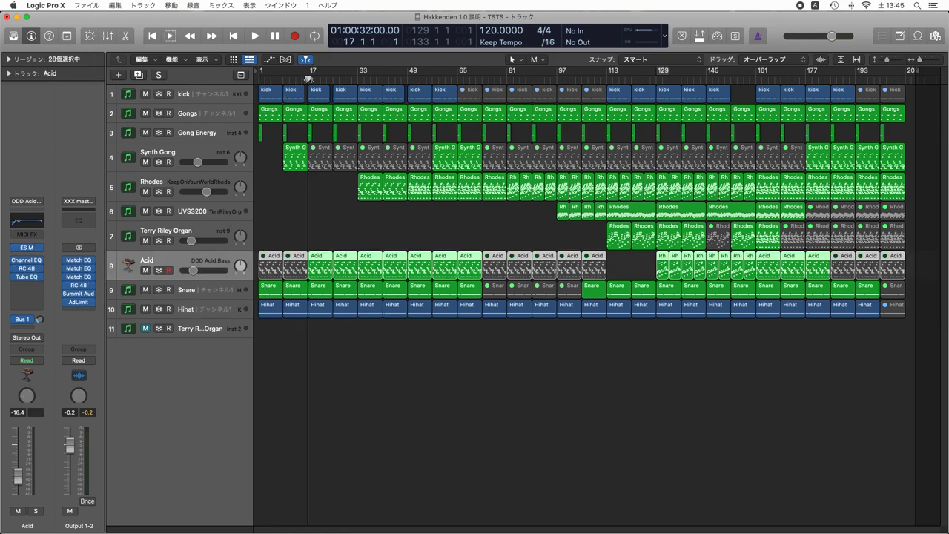
left_click(394, 237)
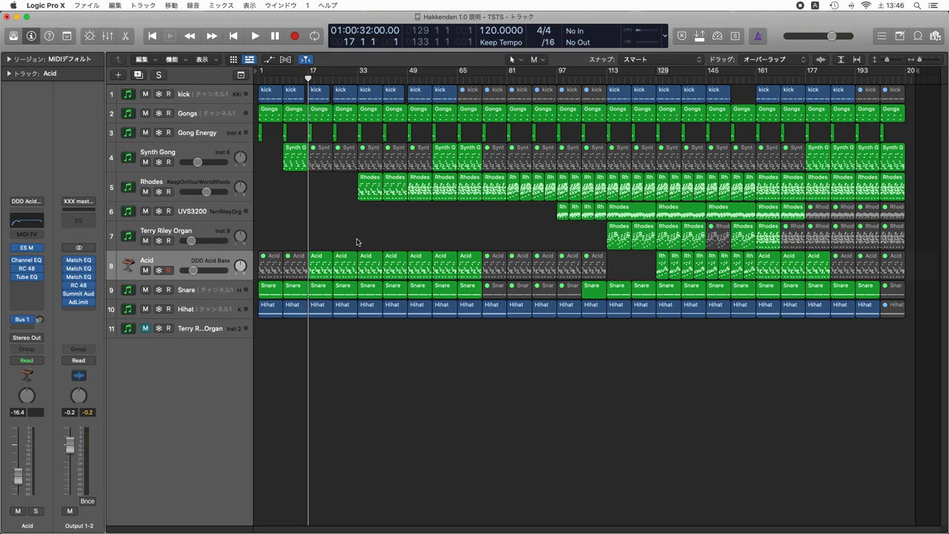
Solo the Acid track and play it briefly on its own from bar 17
left_click(207, 255)
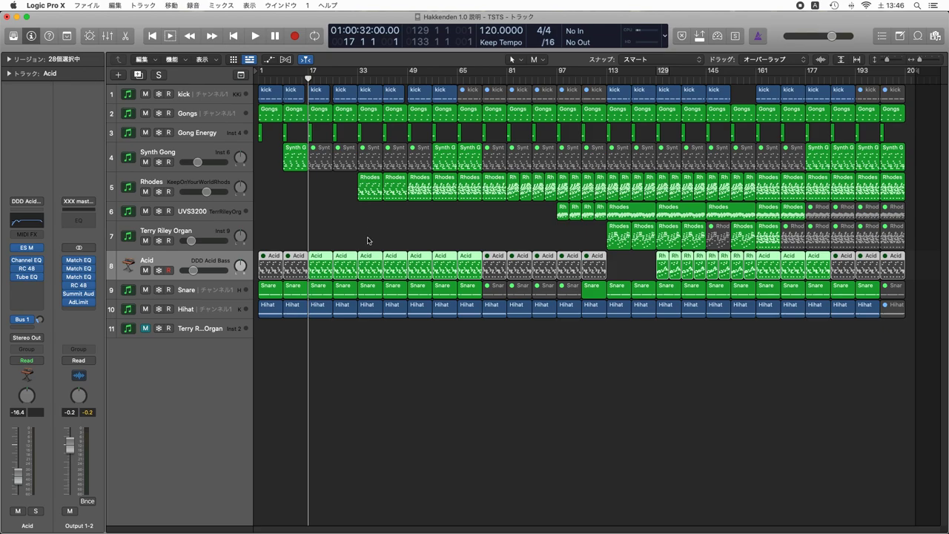
key("s")
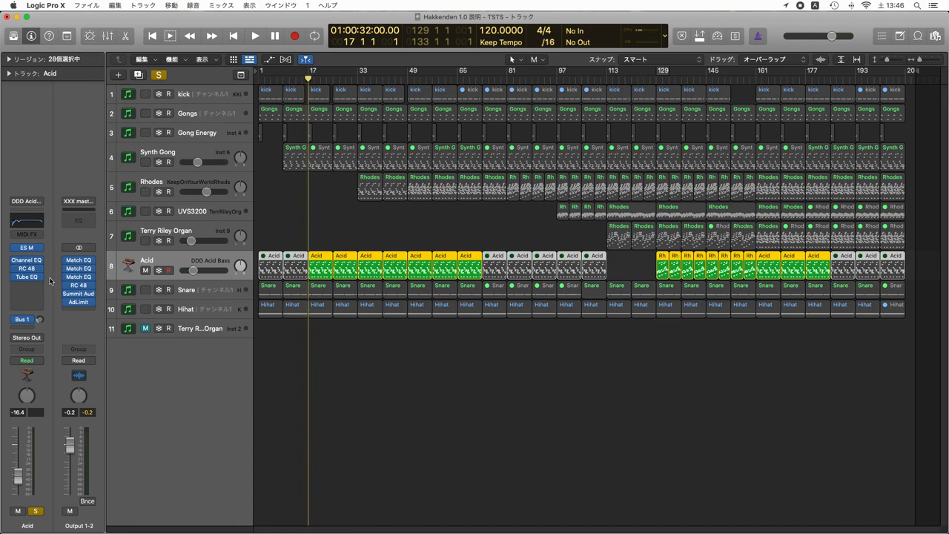
key("space")
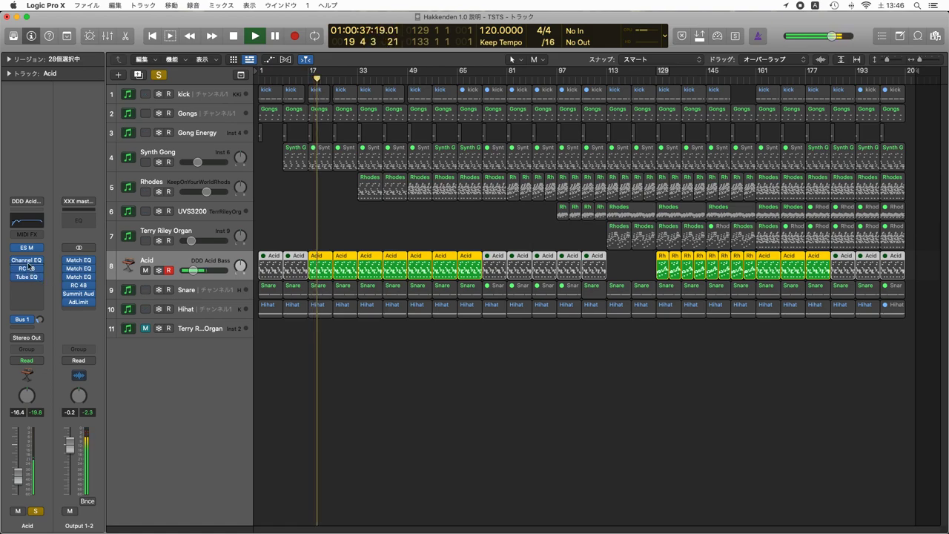
key("space")
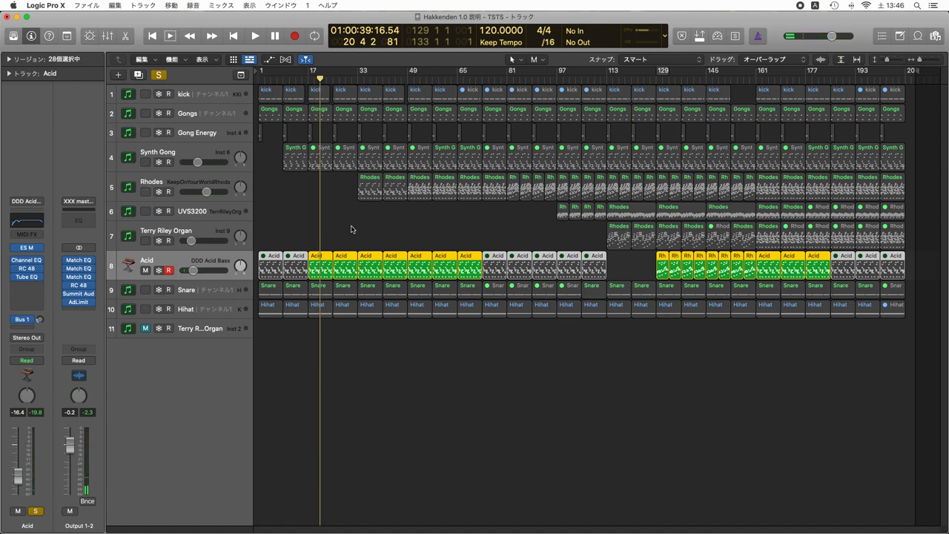
Open the Acid track's ES M synthesizer and move its window upward, clear of the Acid and Snare track headers
left_click(27, 252)
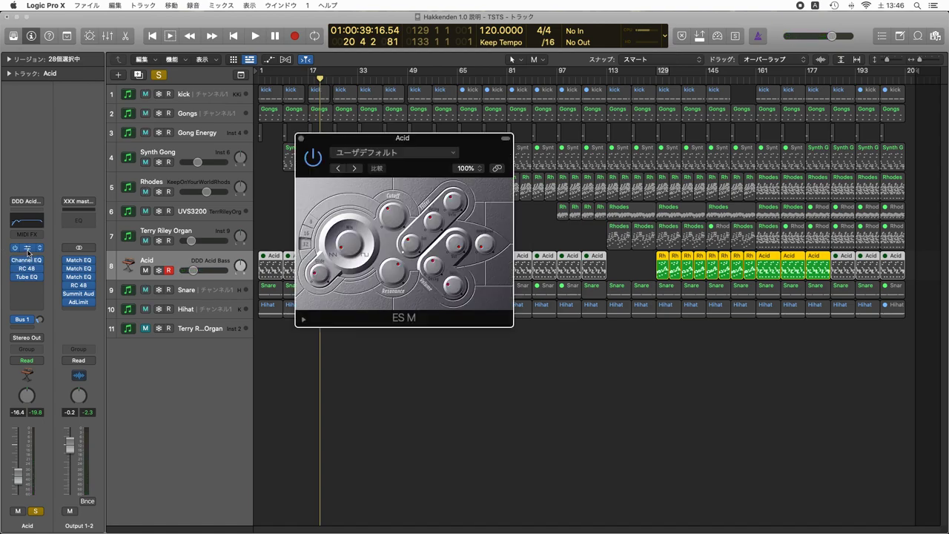
left_click(389, 152)
left_click(429, 132)
left_click_drag(430, 138, 486, 109)
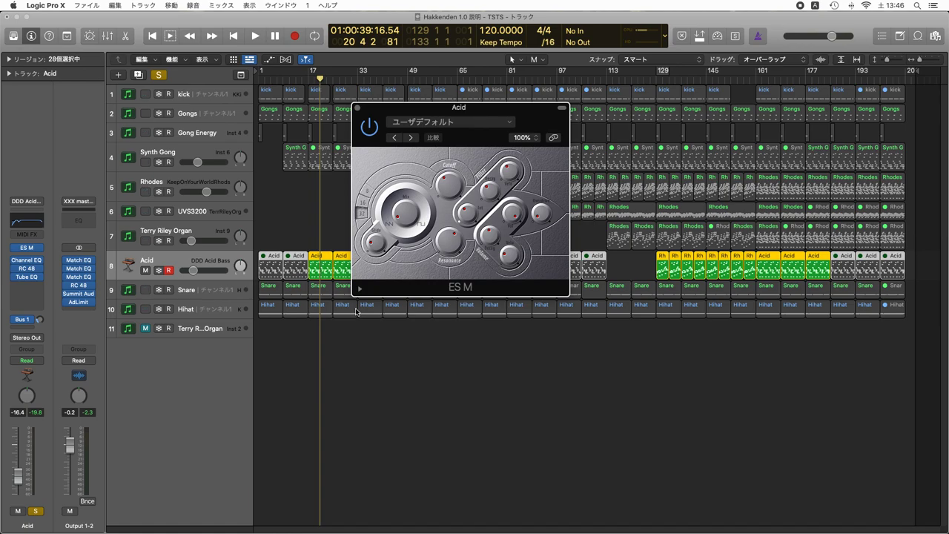
Play the soloed Acid bass while comparing an altered ES M cutoff with the original setting
key("space")
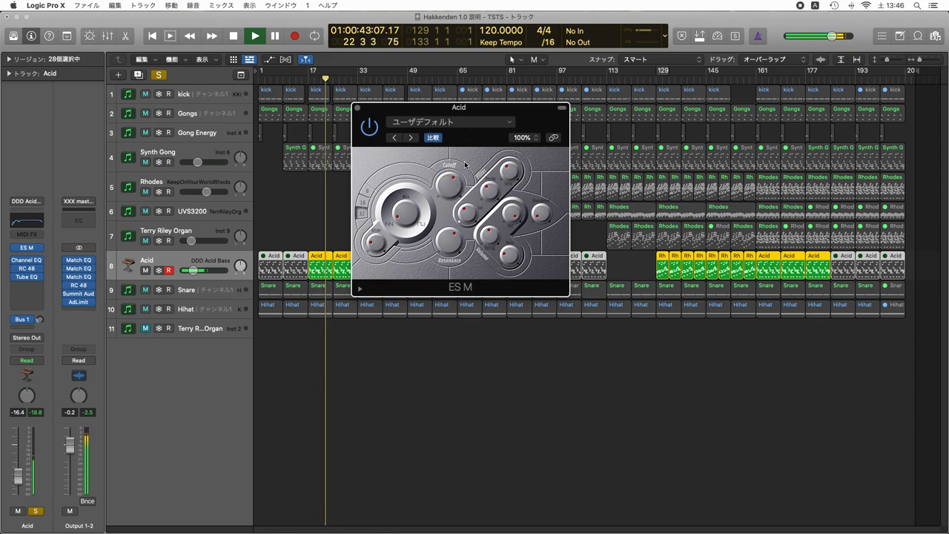
left_click(433, 137)
left_click(434, 137)
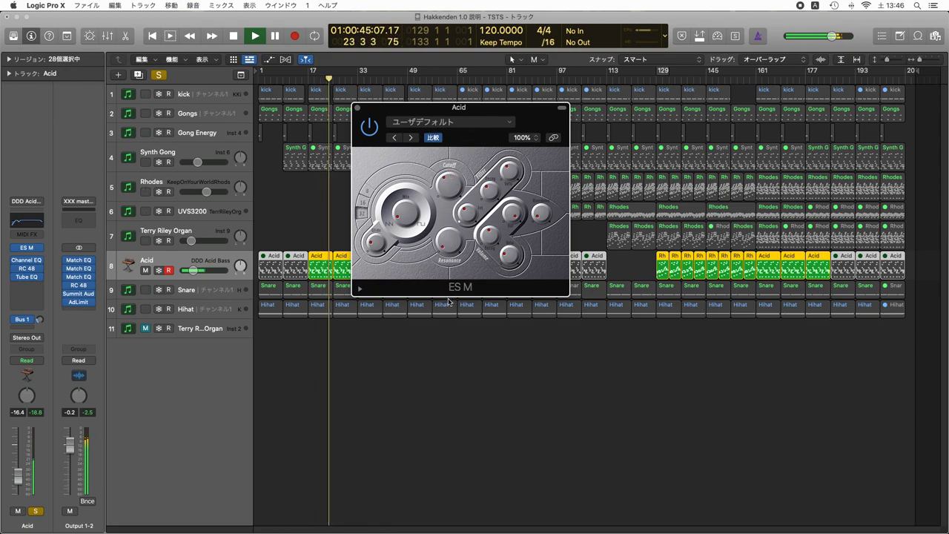
left_click(430, 137)
left_click(429, 137)
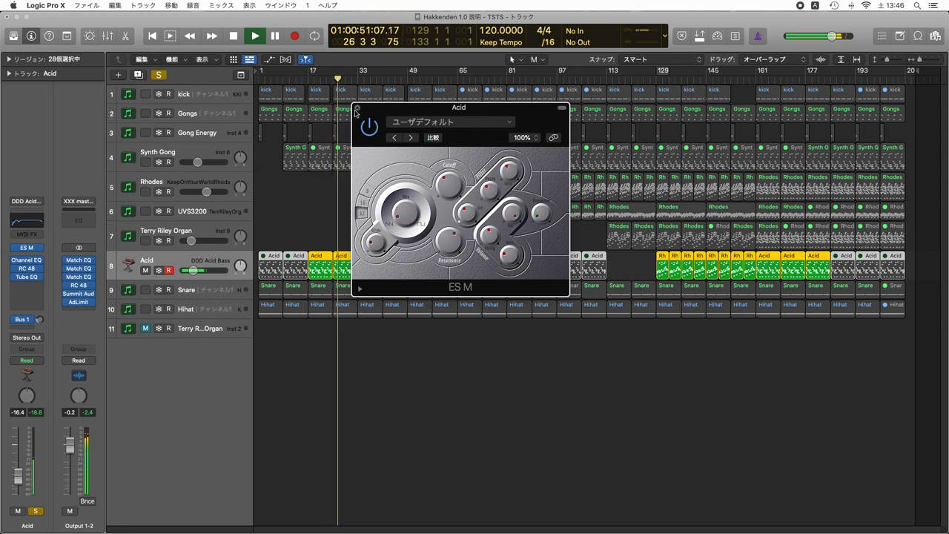
Close the ES M window and unsolo the Acid track
key("super+w")
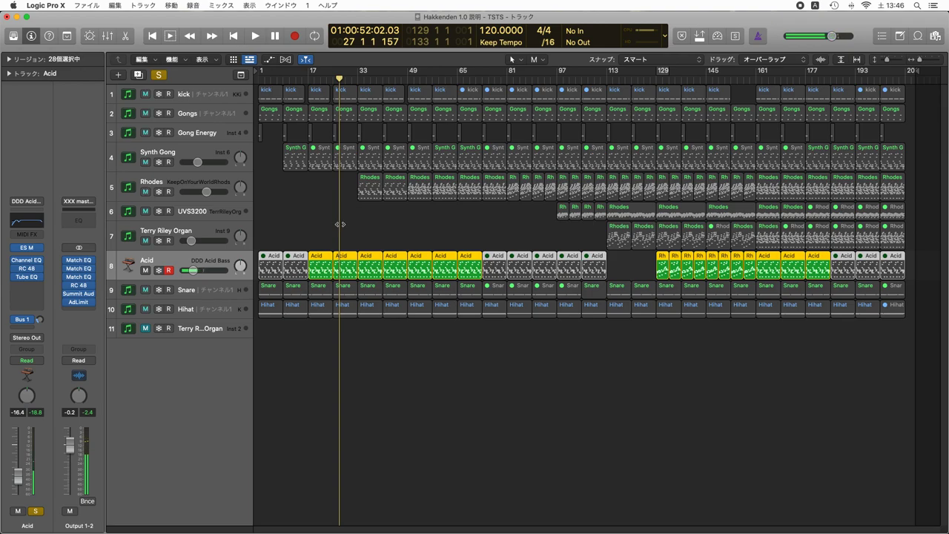
key("s")
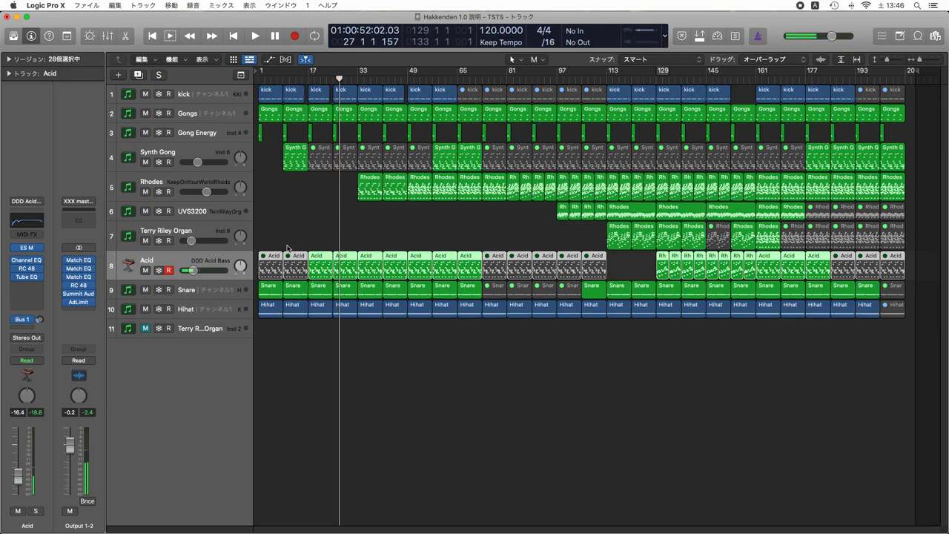
Inspect the Acid track's Channel EQ, RC 48 reverb and Vintage Tube EQ one at a time, closing each, and deselect the Acid regions
left_click(24, 261)
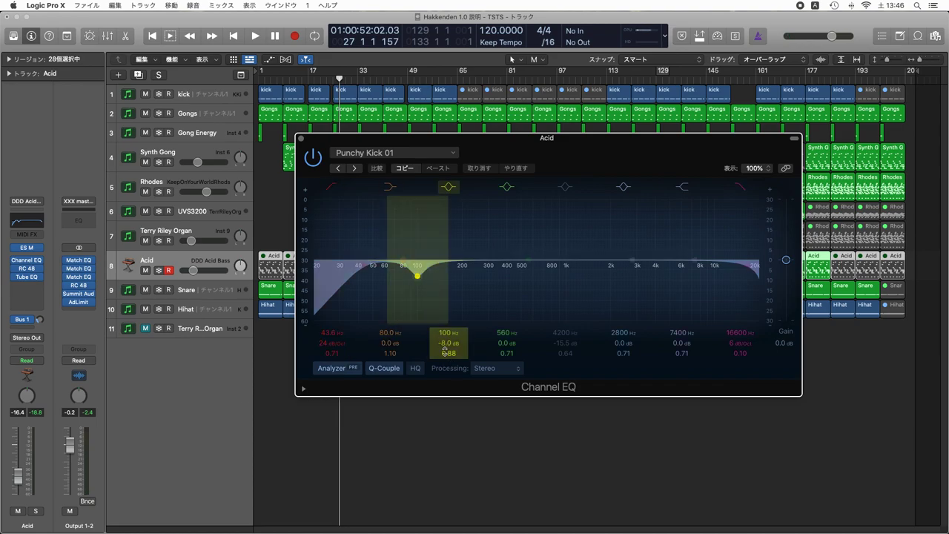
left_click(299, 137)
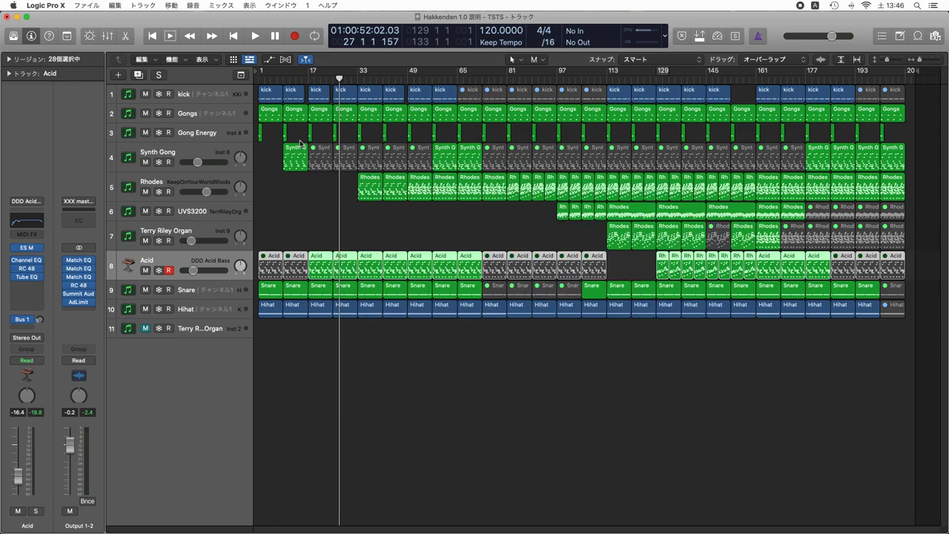
left_click(26, 270)
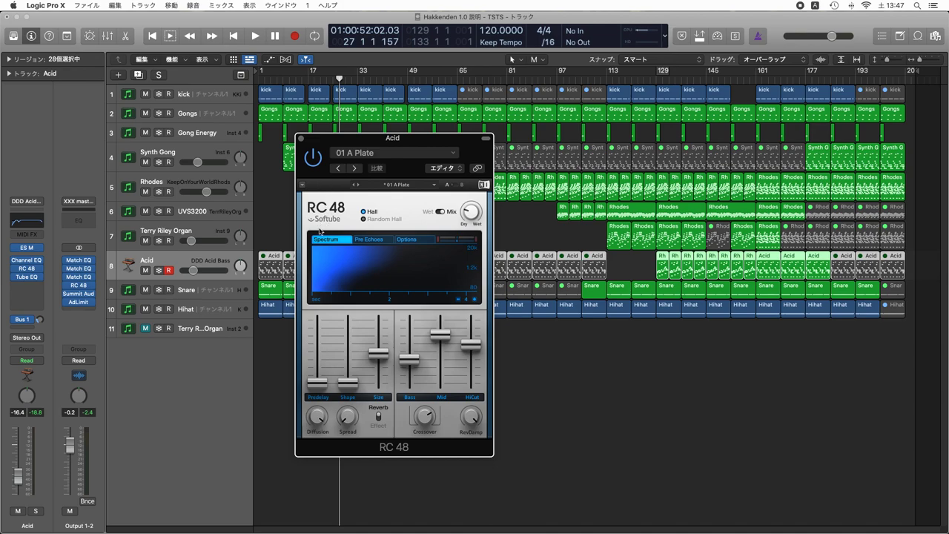
left_click(301, 138)
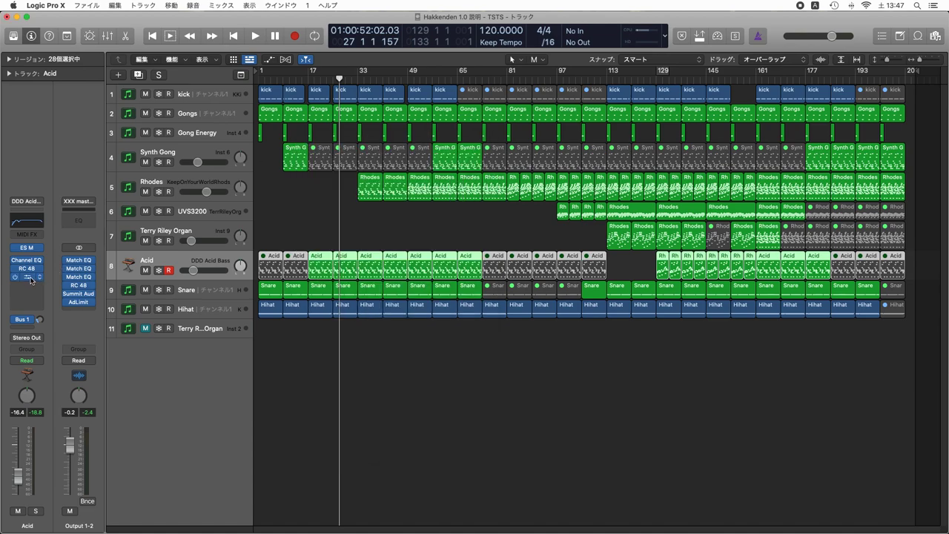
left_click(29, 278)
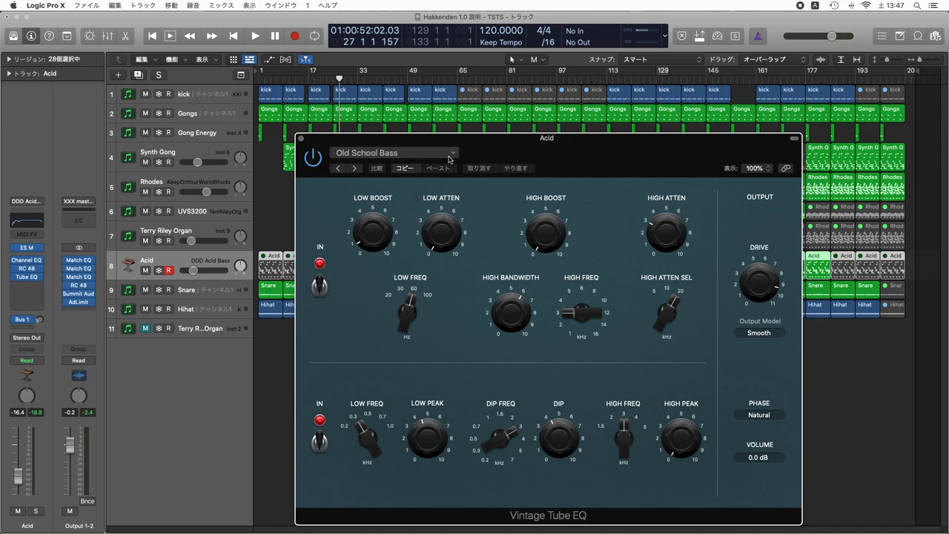
left_click(301, 138)
left_click(311, 209)
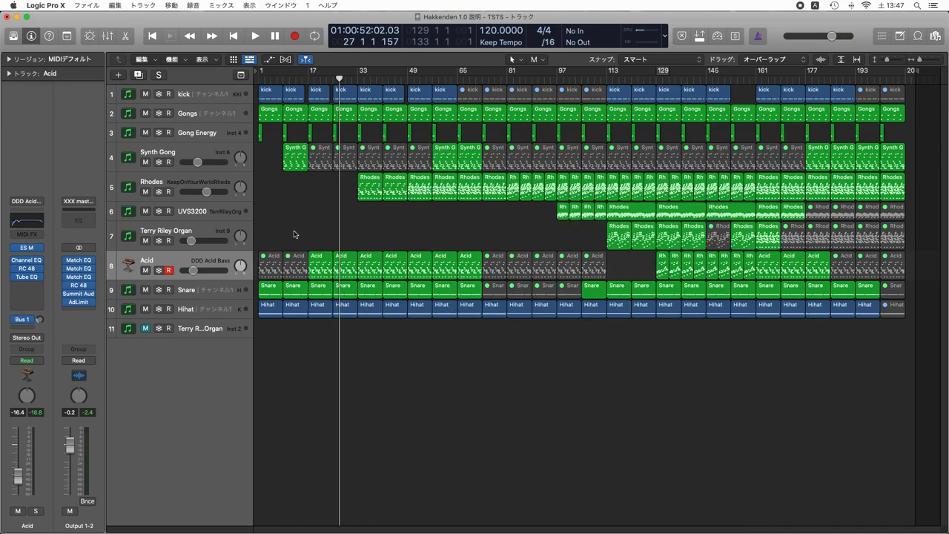
Move the playhead to bar 33, select the Rhodes track and open its UVIWorkstation instrument
left_click(359, 79)
left_click(193, 172)
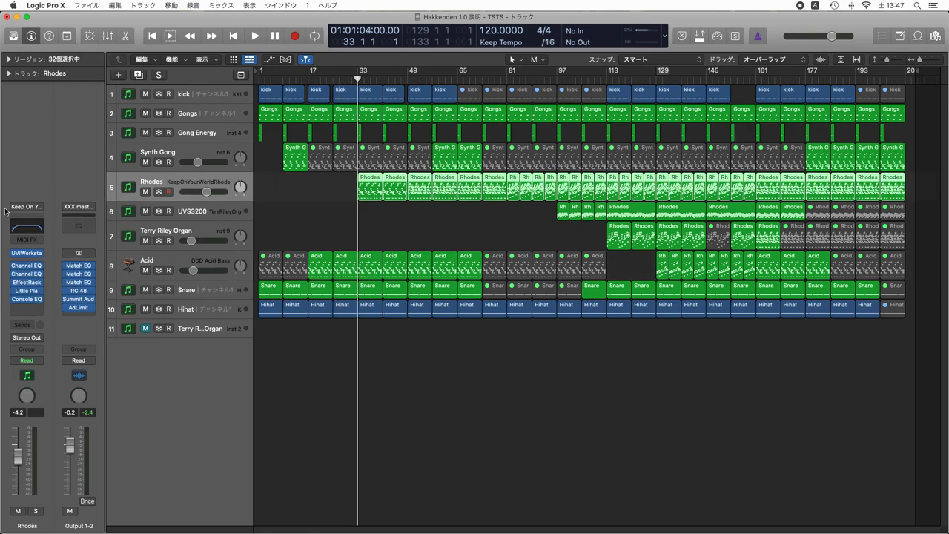
left_click(28, 254)
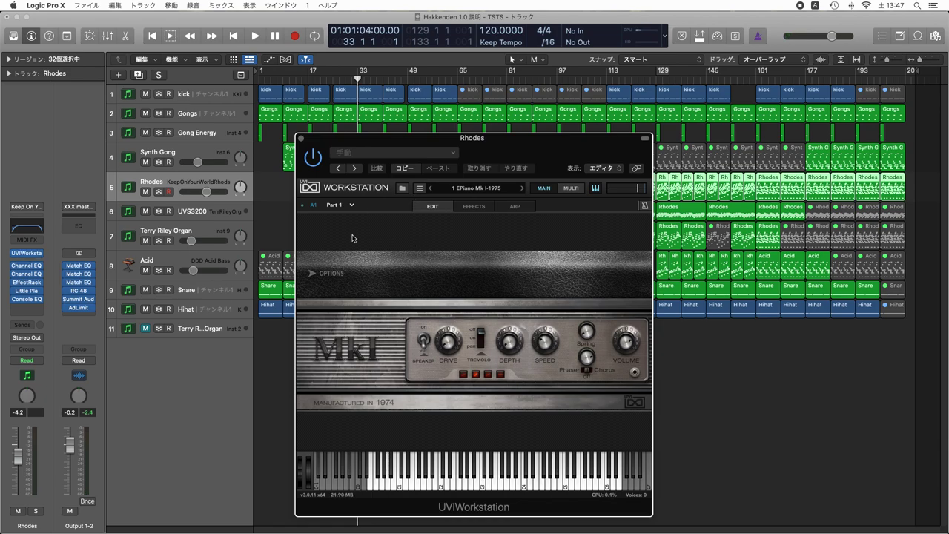
View the Tines Anthology electric pianos and their description in the UVIWorkstation browser, and close the browser and instrument window
left_click(403, 188)
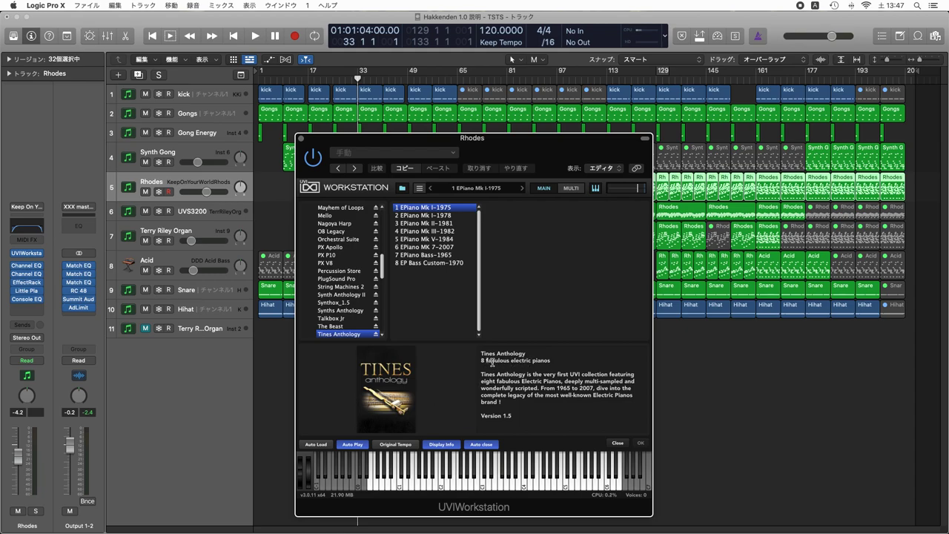
left_click_drag(486, 361, 566, 361)
left_click(560, 365)
left_click(402, 189)
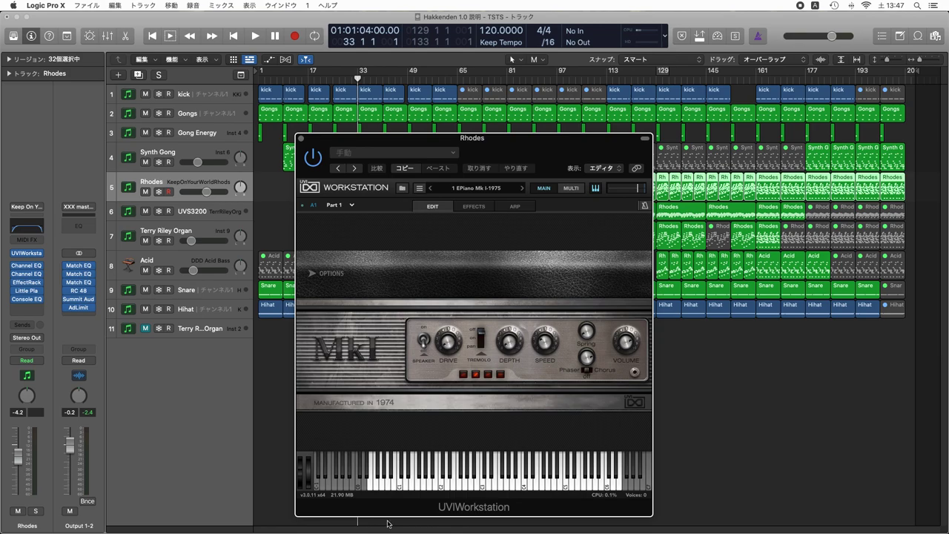
left_click(302, 139)
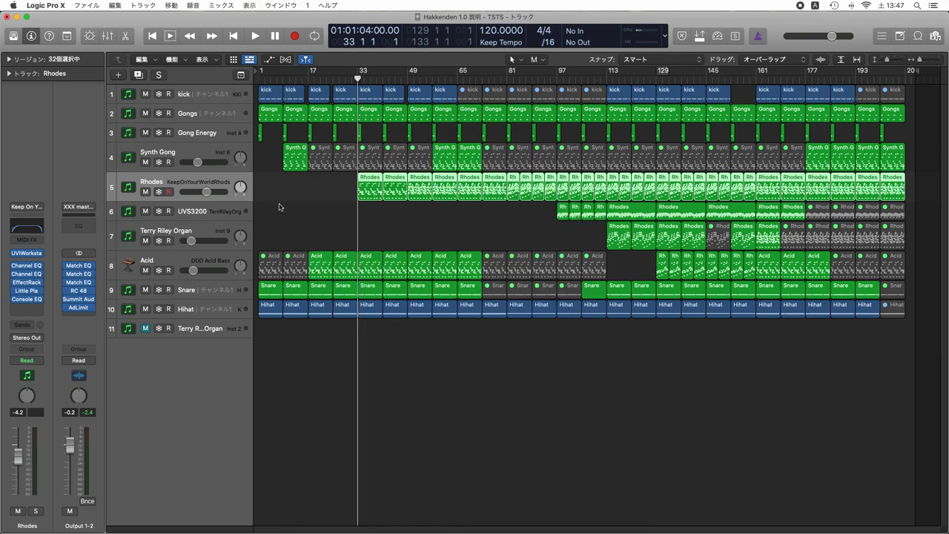
Solo the Rhodes track and play it briefly on its own from bar 33
key("s")
key("space")
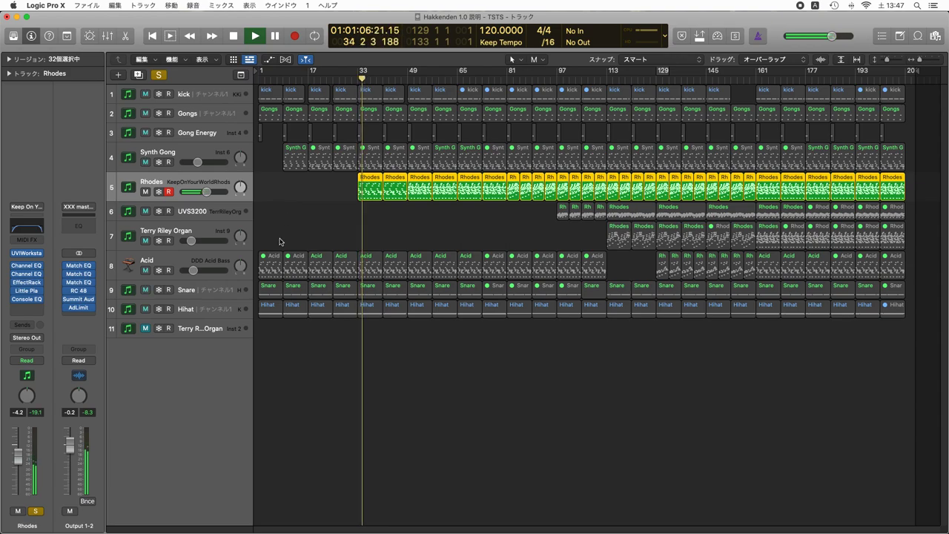
key("space")
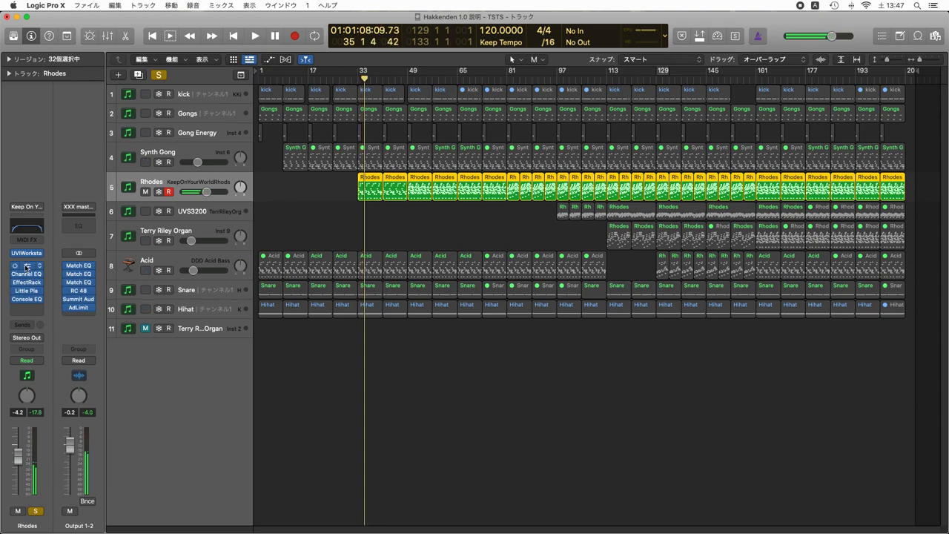
Open both Channel EQs on the Rhodes track, separate their windows to view both curves, close them and deselect the Rhodes regions
left_click(27, 267)
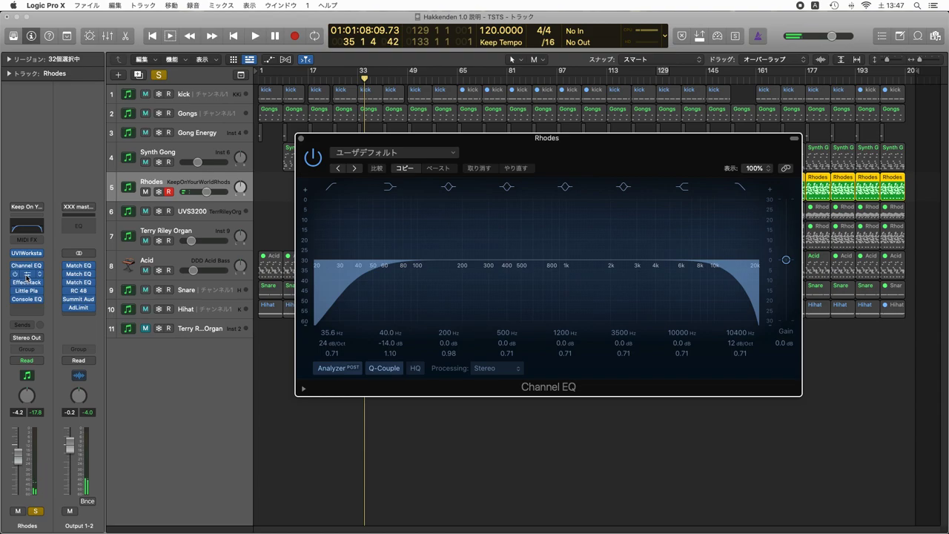
left_click(27, 275)
left_click_drag(348, 151, 433, 253)
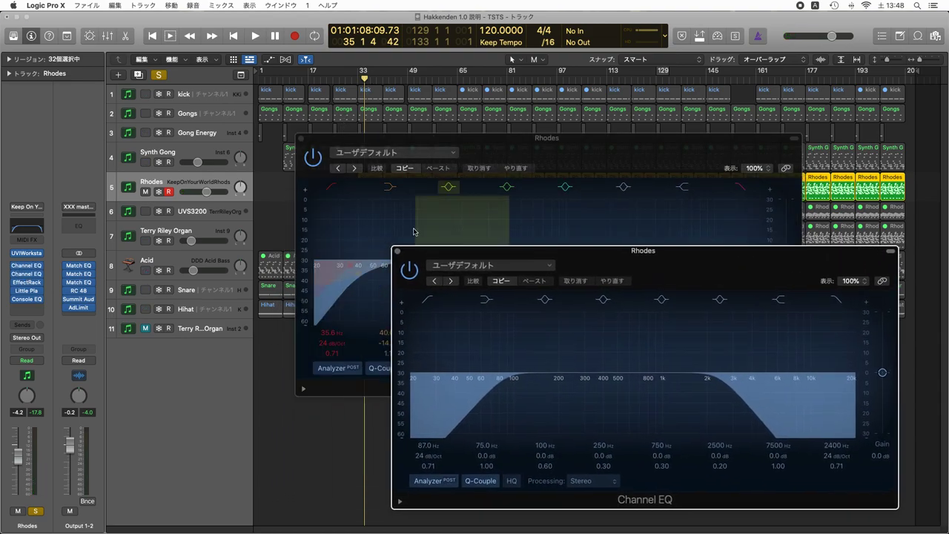
left_click(396, 252)
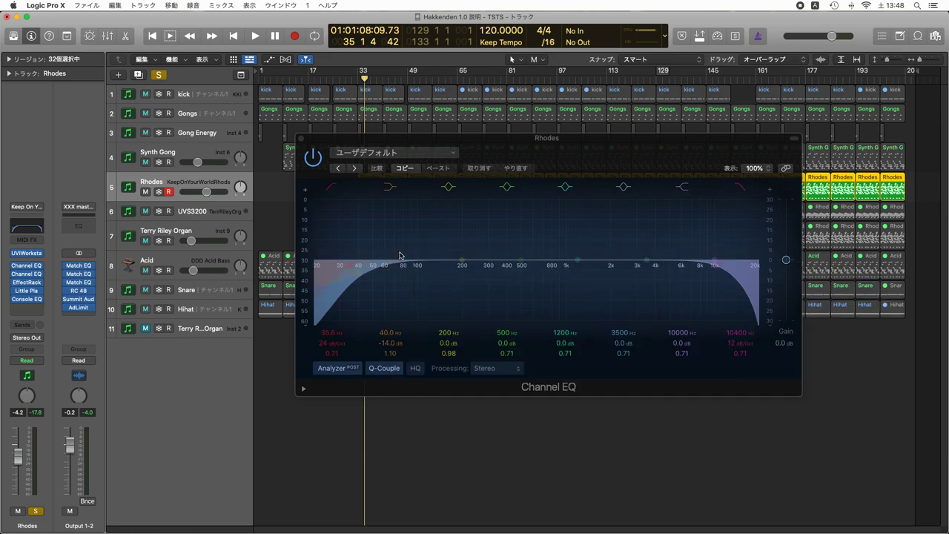
left_click(300, 141)
left_click(298, 207)
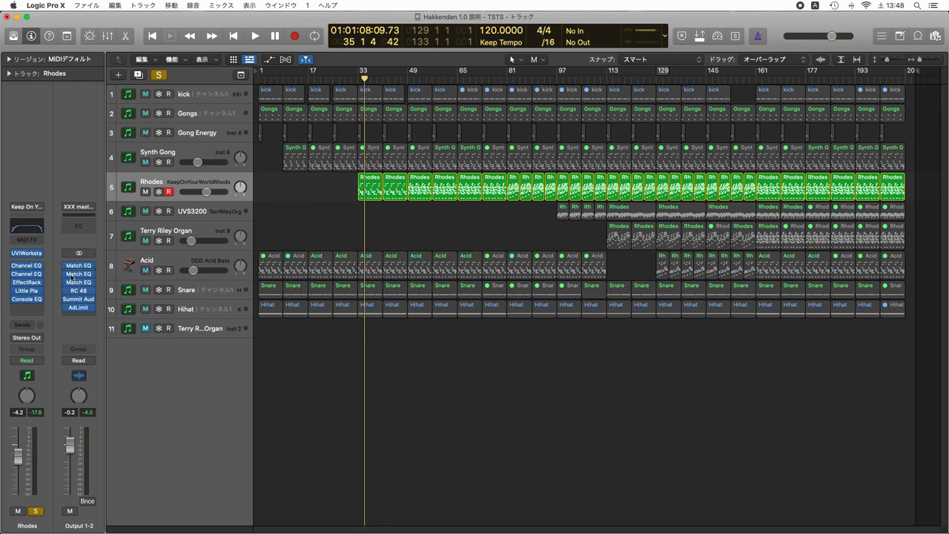
Open the three Match EQ plug-ins on Output 1-2 to view their curves, and close all three windows
mouse_move(85, 268)
left_click(86, 272)
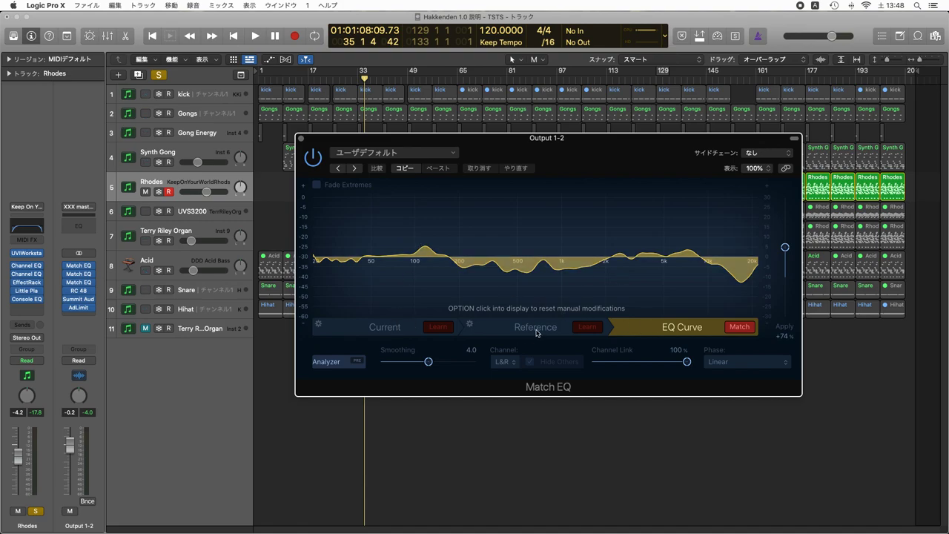
left_click(76, 274)
left_click(79, 283)
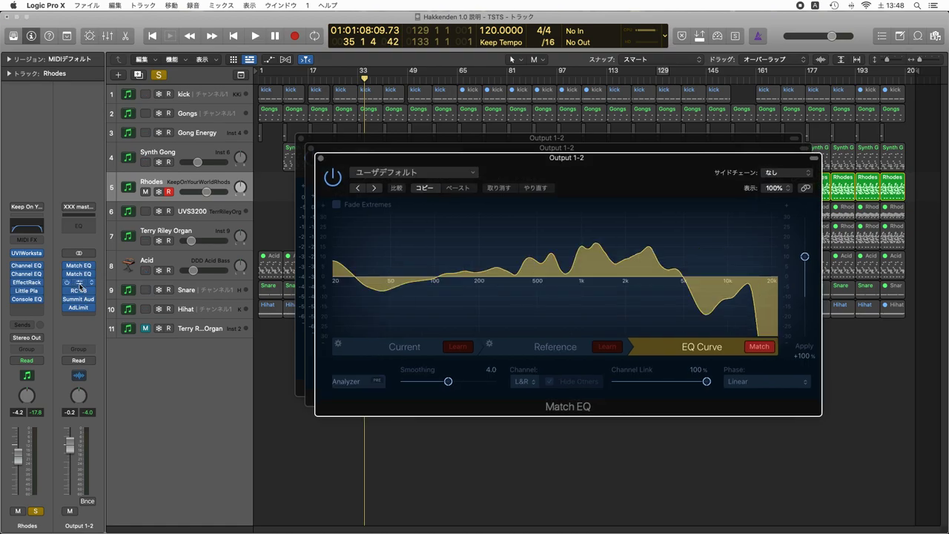
left_click(321, 158)
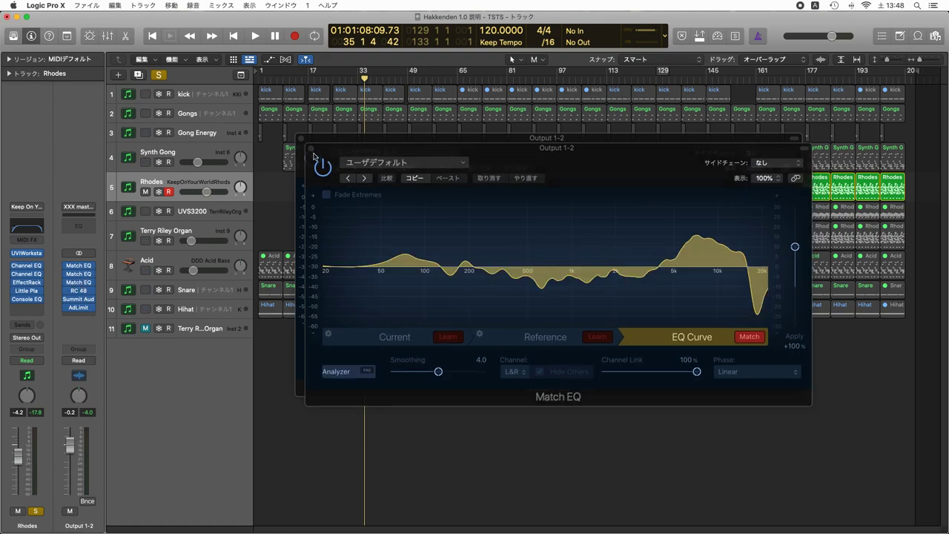
left_click(311, 149)
left_click(302, 140)
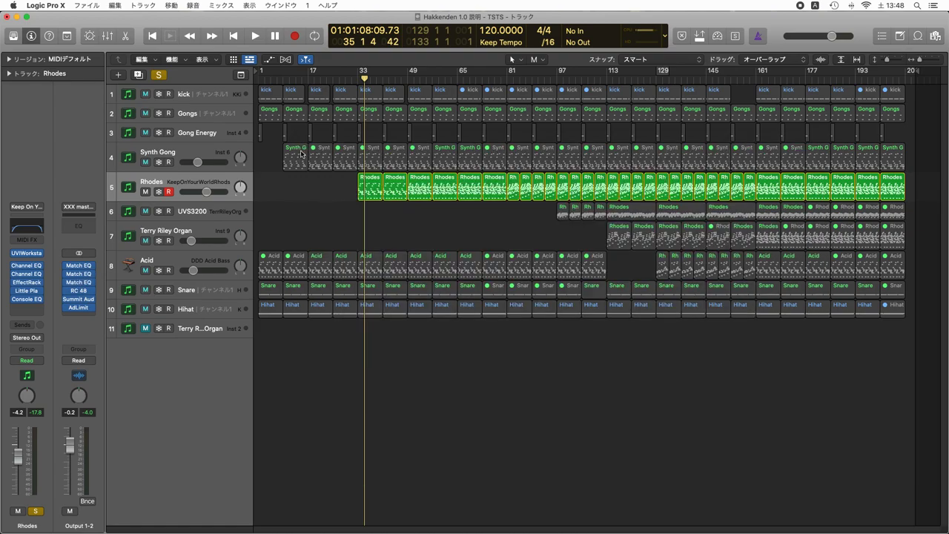
Unsolo the Rhodes track and briefly view the first Match EQ on Output 1-2 again
key("s")
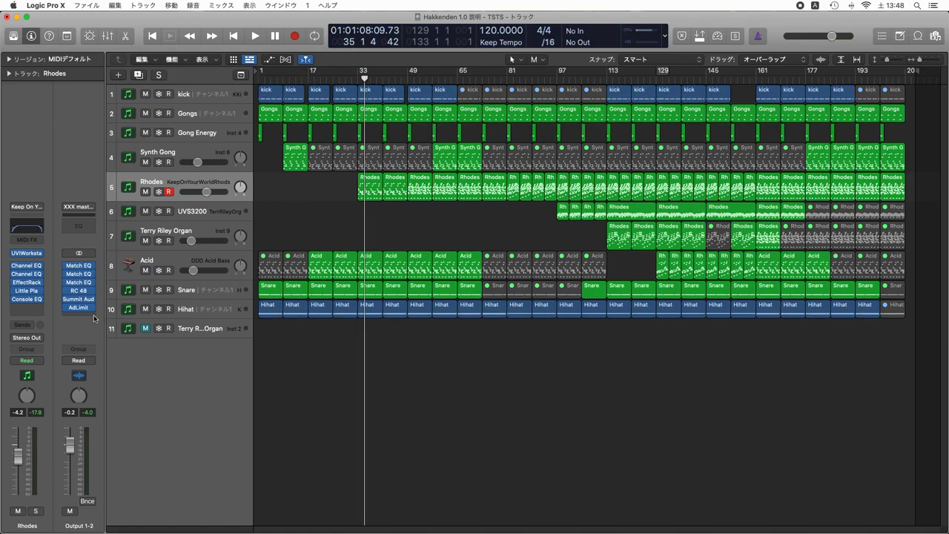
left_click(78, 266)
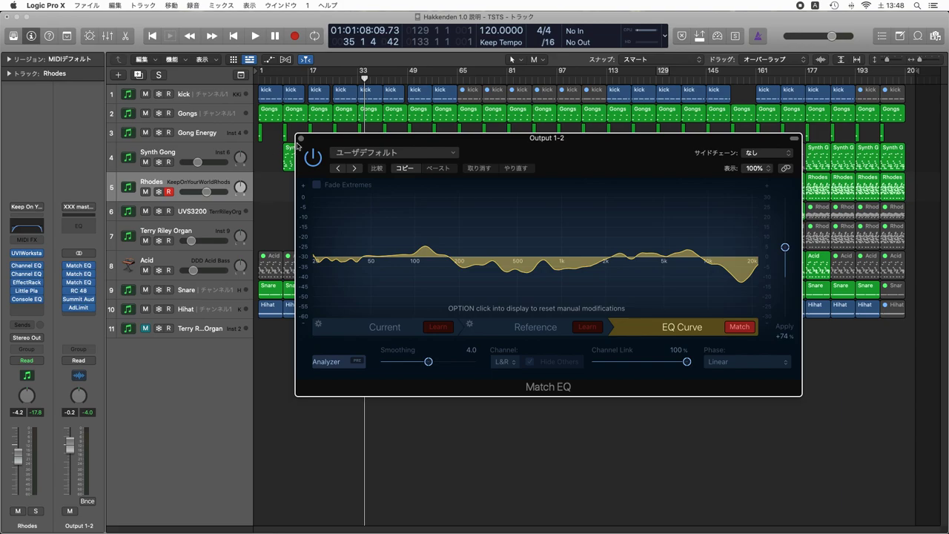
left_click(301, 139)
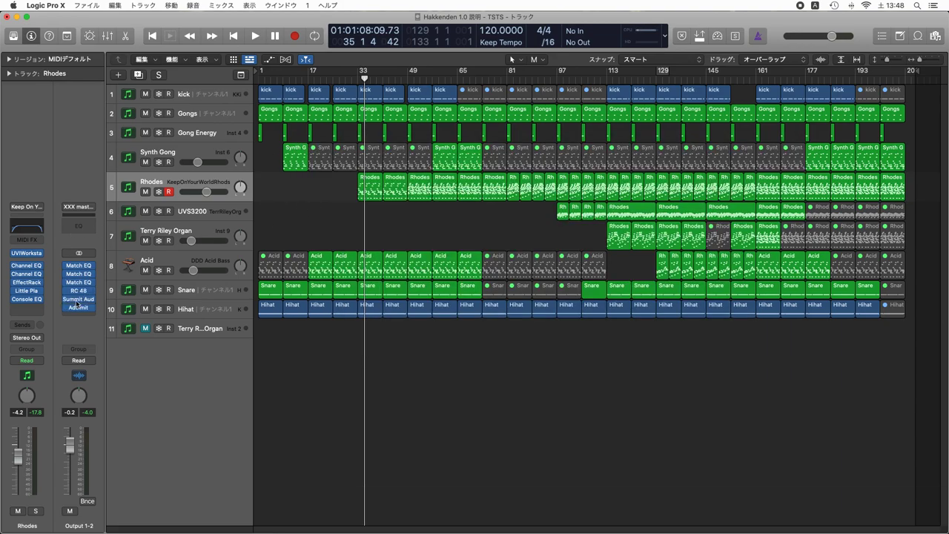
View the Summit Audio Grand Channel on Output 1-2 with its Mastering 2017.2 settings, and close its window
mouse_move(79, 301)
left_click(78, 301)
left_click(80, 301)
left_click(80, 301)
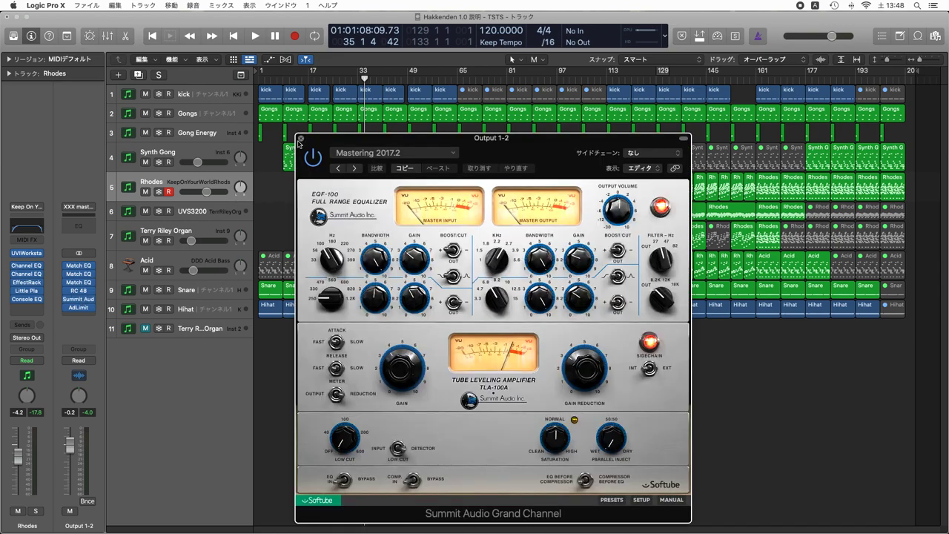
left_click(300, 138)
View the Adaptive Limiter's Add Density settings on Output 1-2 and close its window
left_click(80, 313)
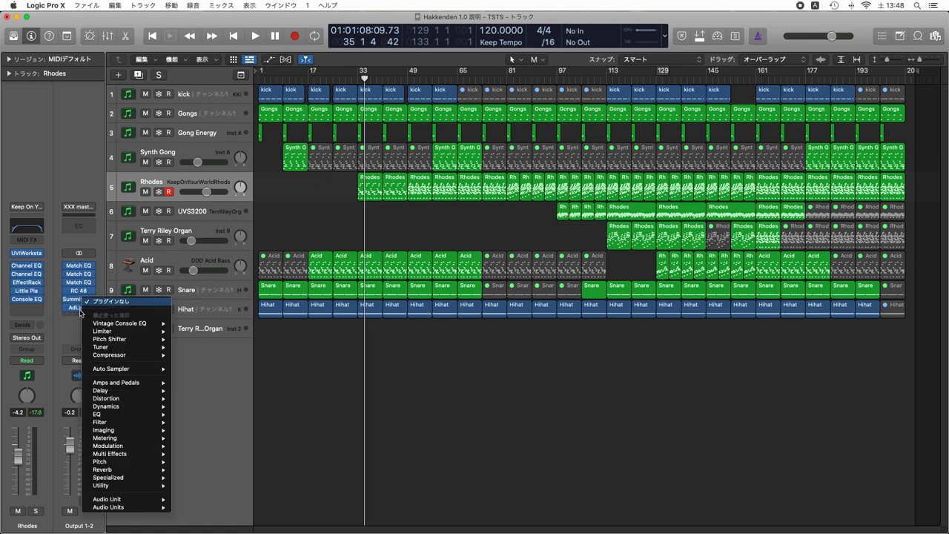
left_click(74, 311)
left_click(78, 309)
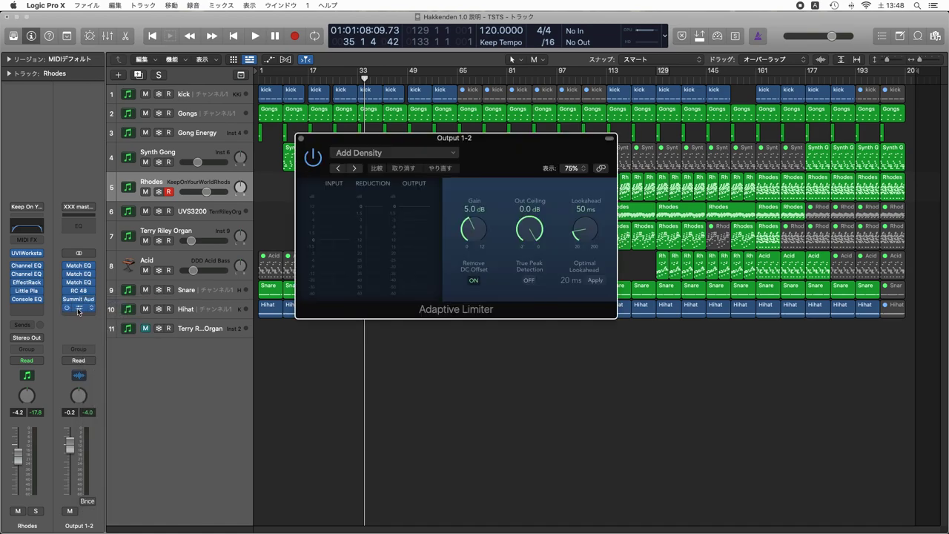
left_click(300, 139)
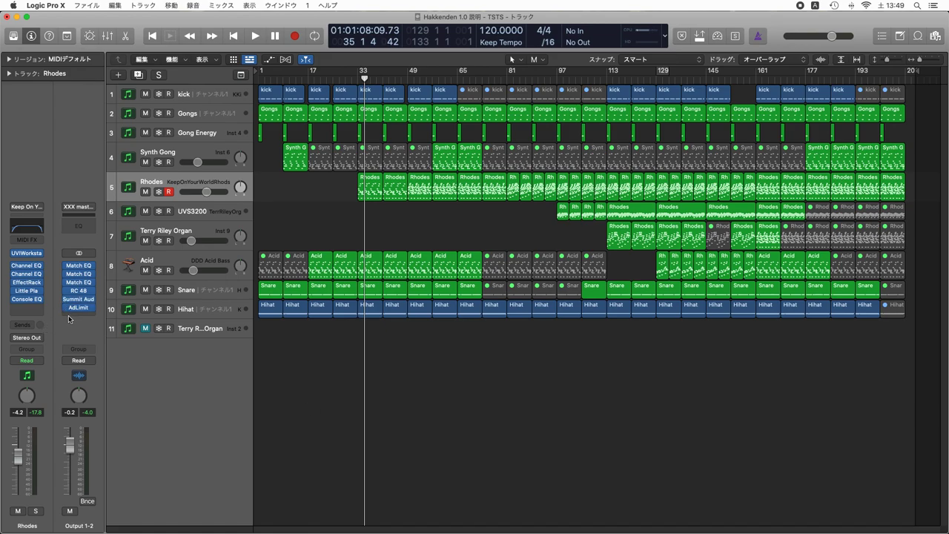
Reselect the Rhodes track, open its EffectRack plug-in and move the window upward so the rack modules fit on screen
key("super+z")
left_click(209, 181)
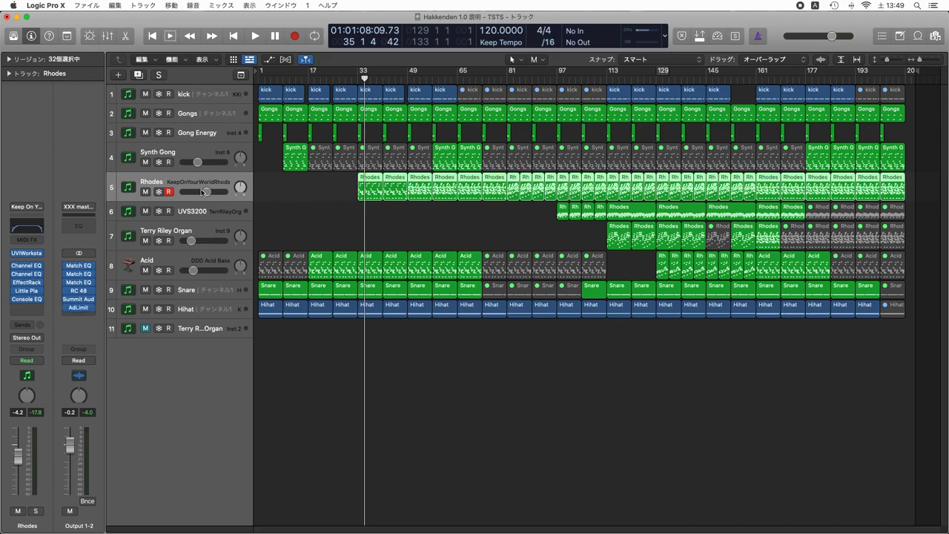
left_click(27, 282)
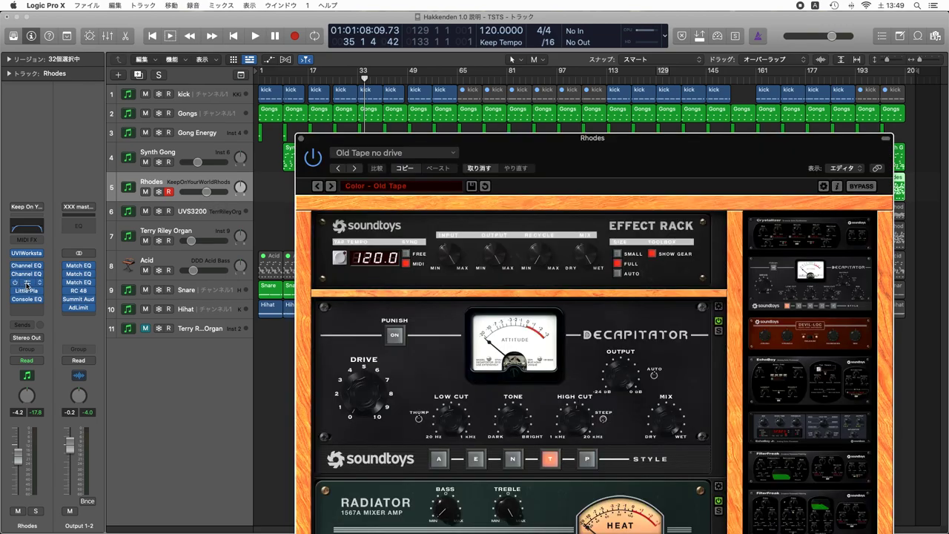
left_click_drag(548, 140, 619, 23)
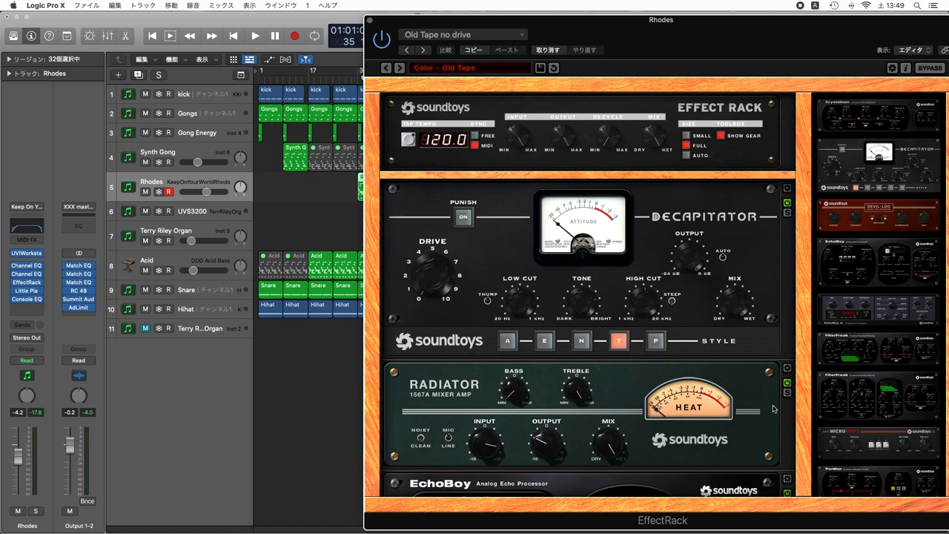
Examine the Decapitator, Radiator and EchoBoy modules in the Rhodes track's EffectRack, and close the rack window
scroll(769, 408, "down", 5)
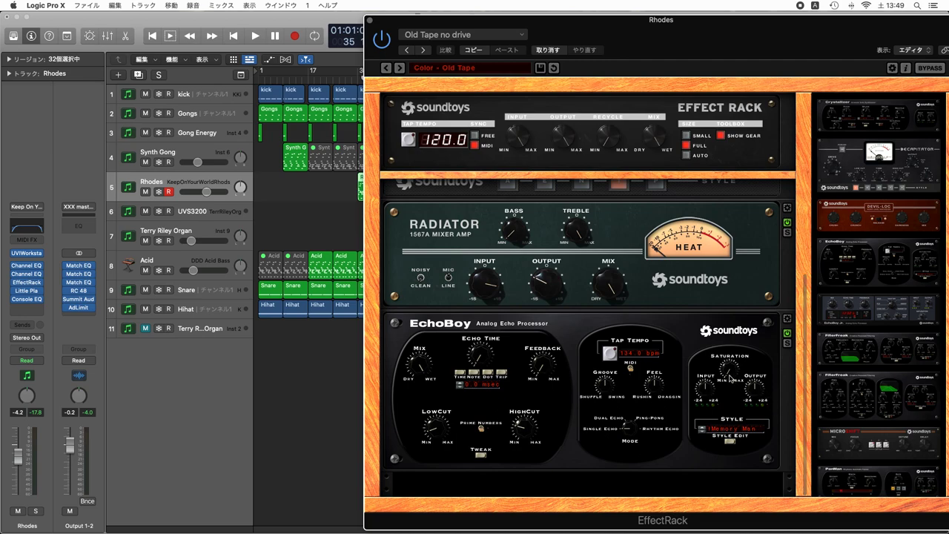
scroll(598, 476, "up", 5)
scroll(598, 476, "up", 2)
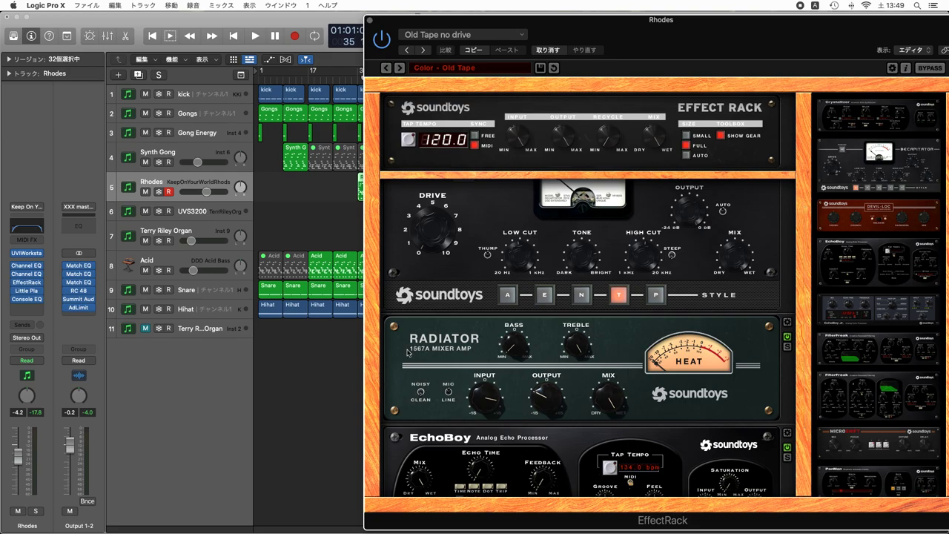
left_click_drag(511, 352, 503, 380)
left_click(445, 50)
left_click(369, 21)
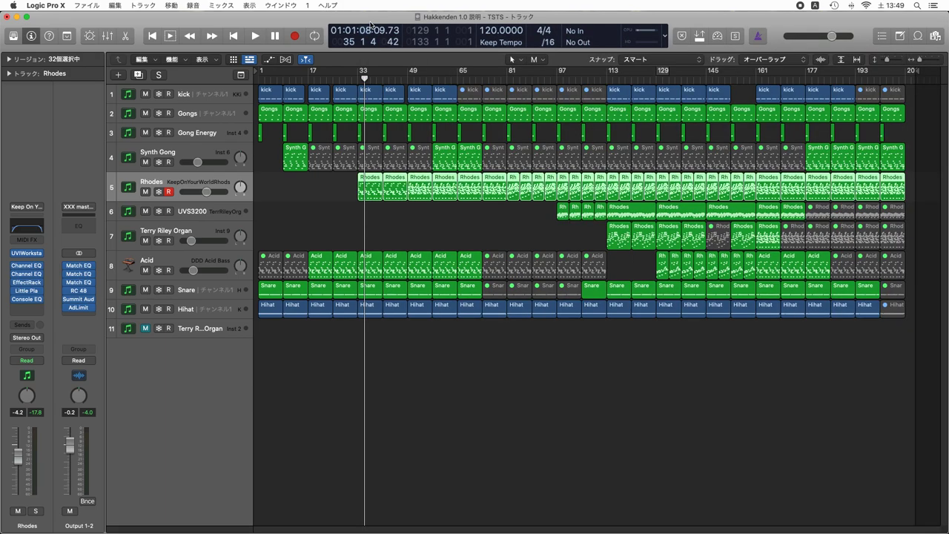
View the Little Plate reverb and Vintage Console EQ settings on the Rhodes track, closing each plug-in window
left_click(29, 292)
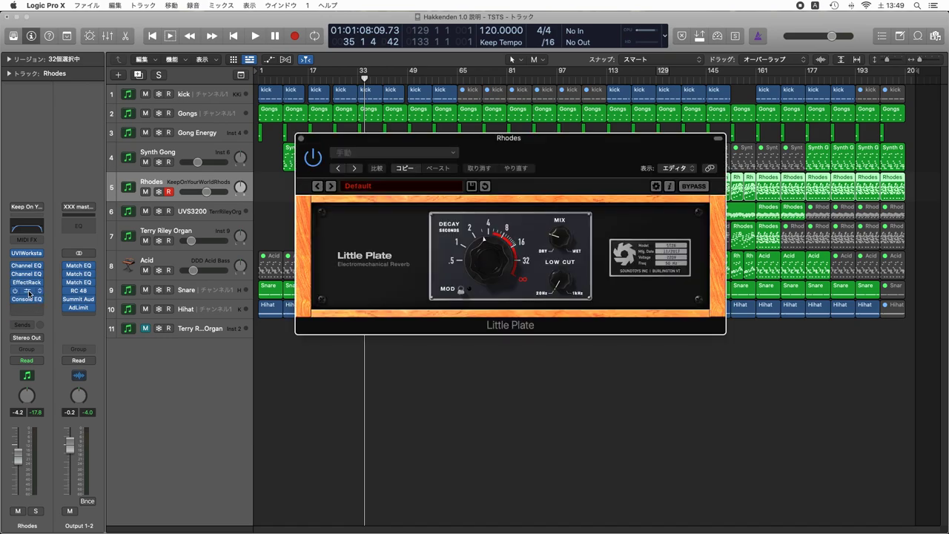
left_click(301, 139)
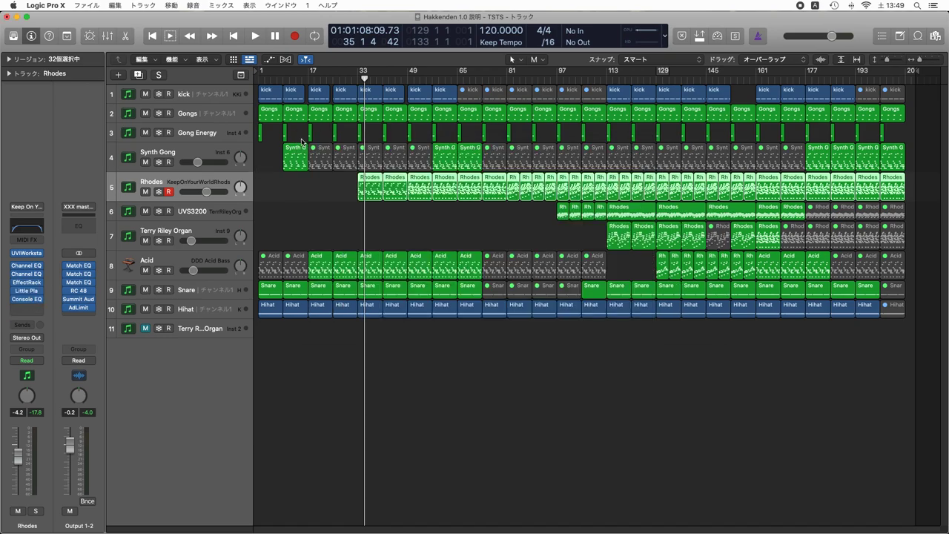
left_click(27, 300)
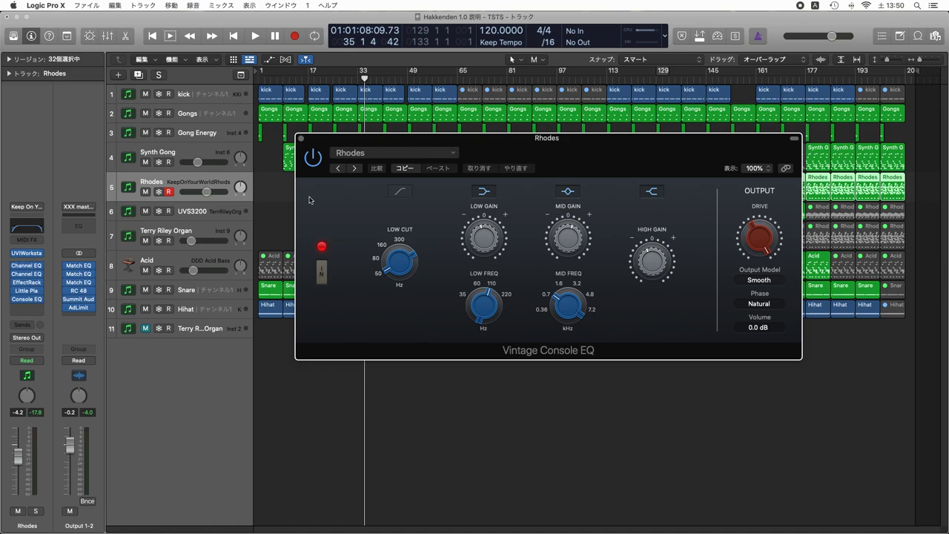
left_click(301, 138)
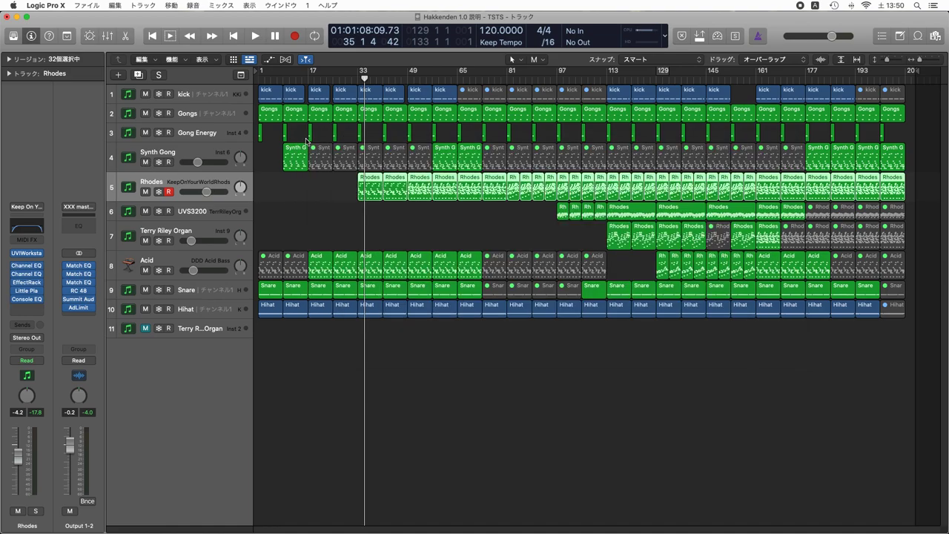
Open the first Rhodes region at bar 33 in the Piano Roll and audition it with the track soloed
left_click(311, 215)
double_click(371, 188)
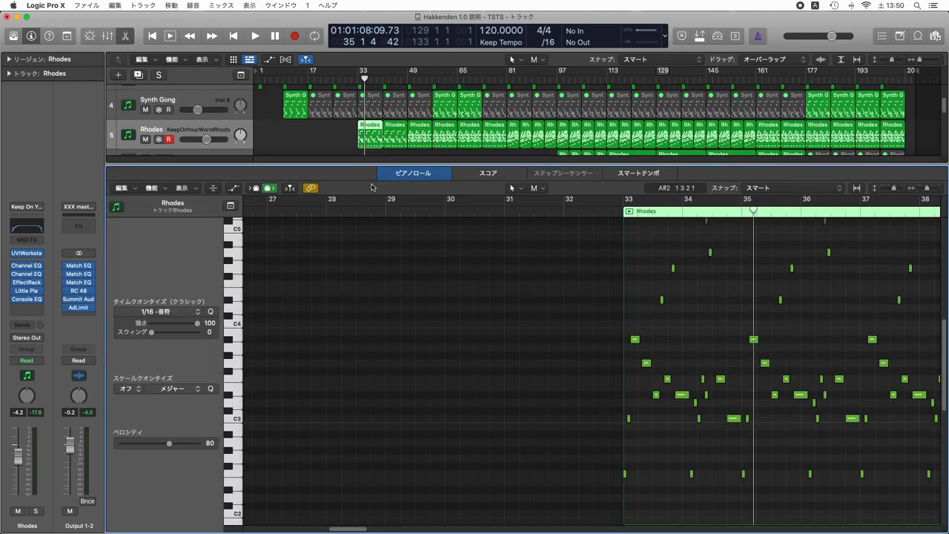
key("space")
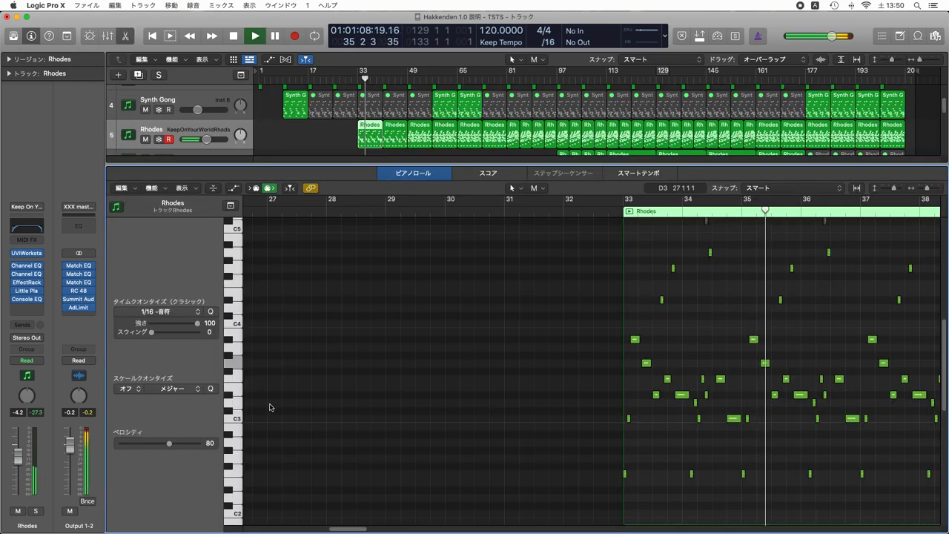
key("ctrl+s")
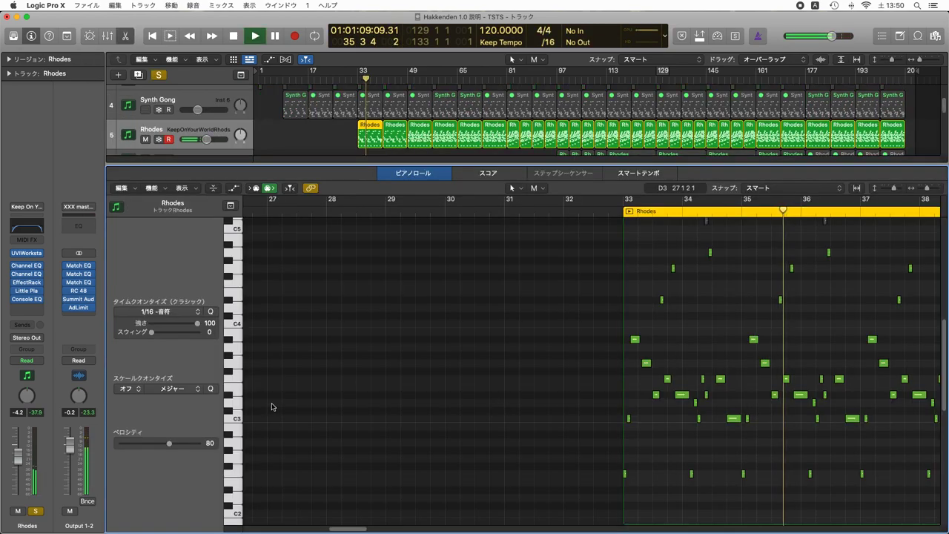
key("space")
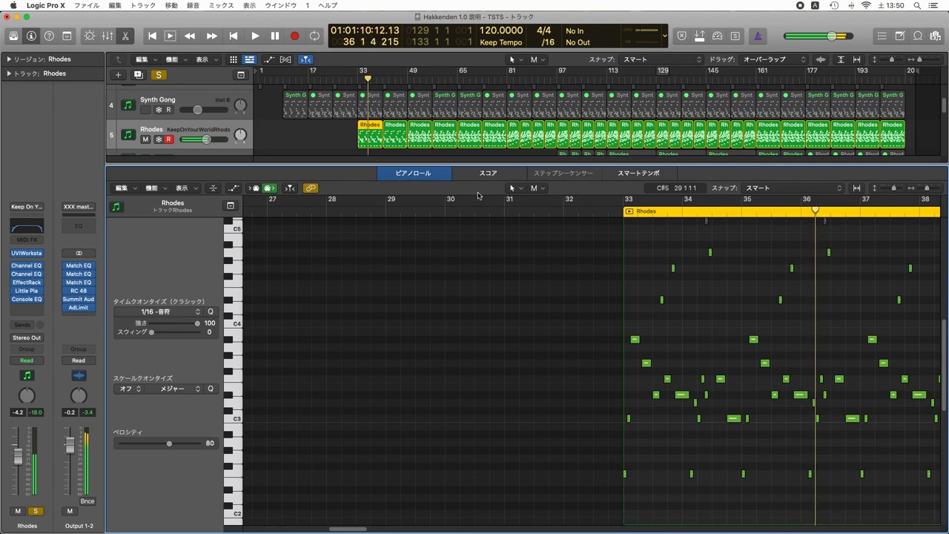
Play the soloed Rhodes part in score notation, unsolo it, close the editor and deselect the region
left_click(486, 175)
key("space")
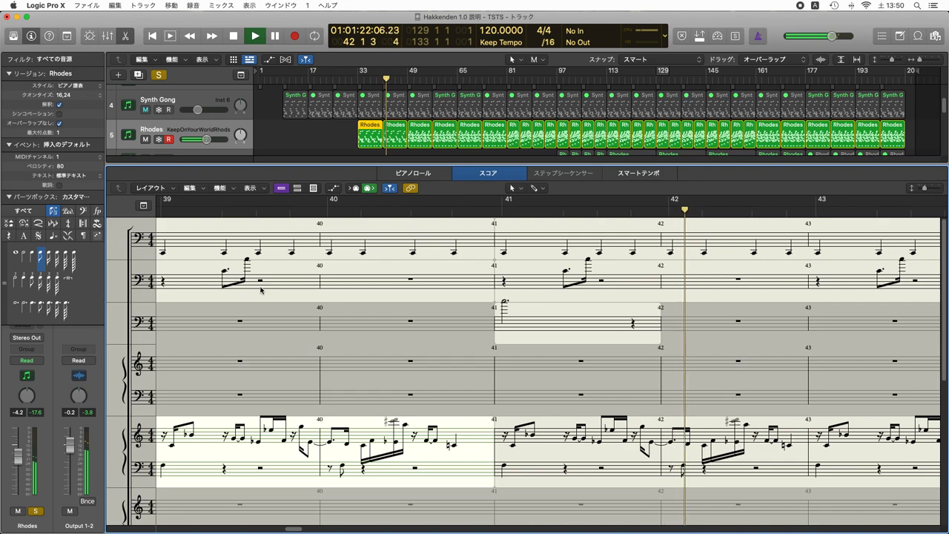
key("s")
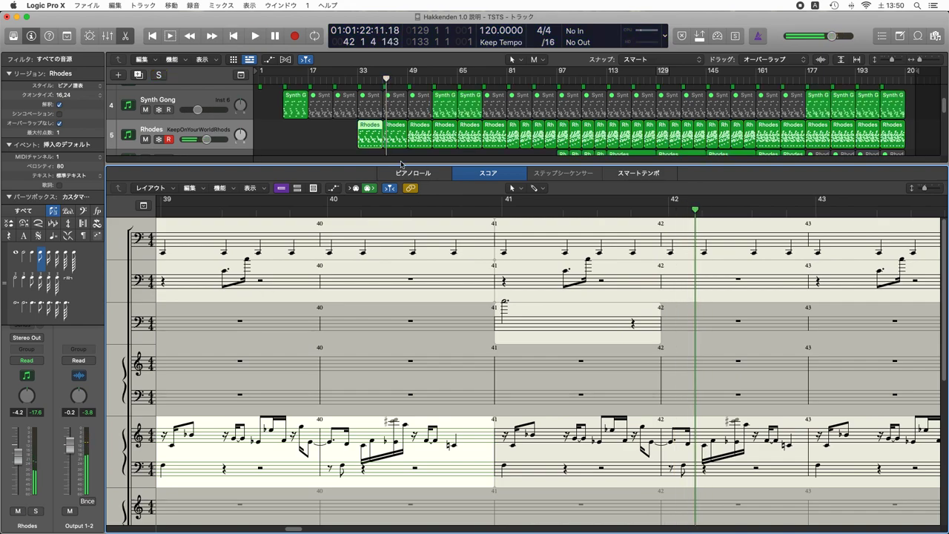
key("n")
left_click(327, 210)
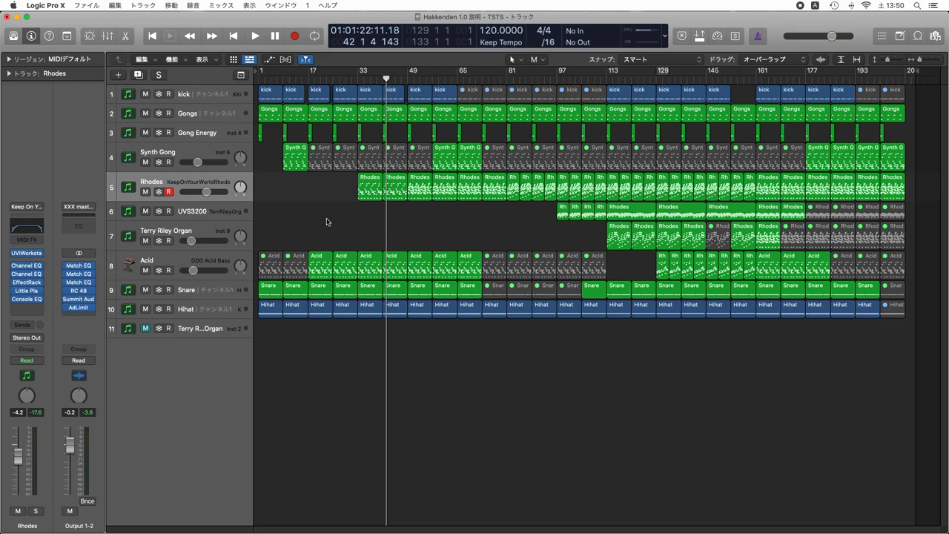
Open the Rhodes region at bar 49 in the Piano Roll, cycle bars 49 to 51 and audition it soloed
double_click(421, 194)
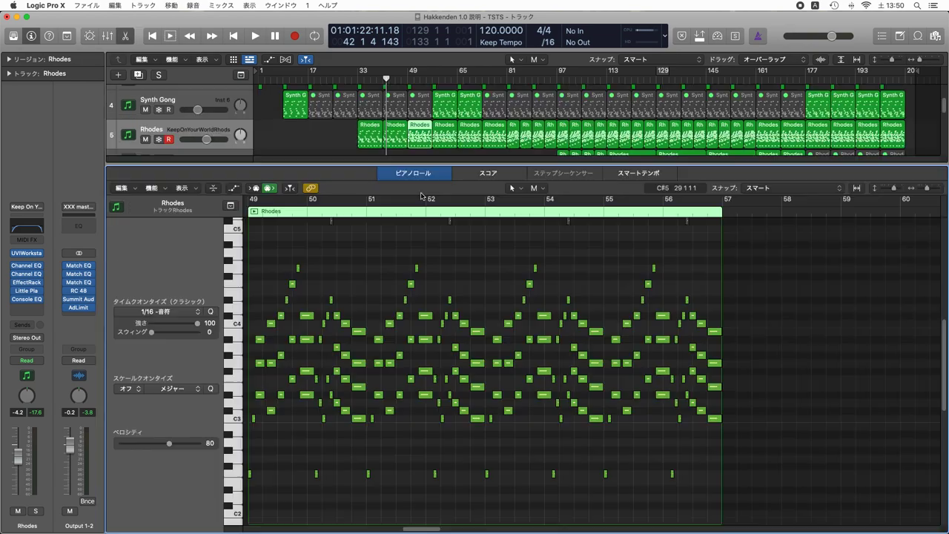
left_click_drag(252, 200, 366, 206)
key("space")
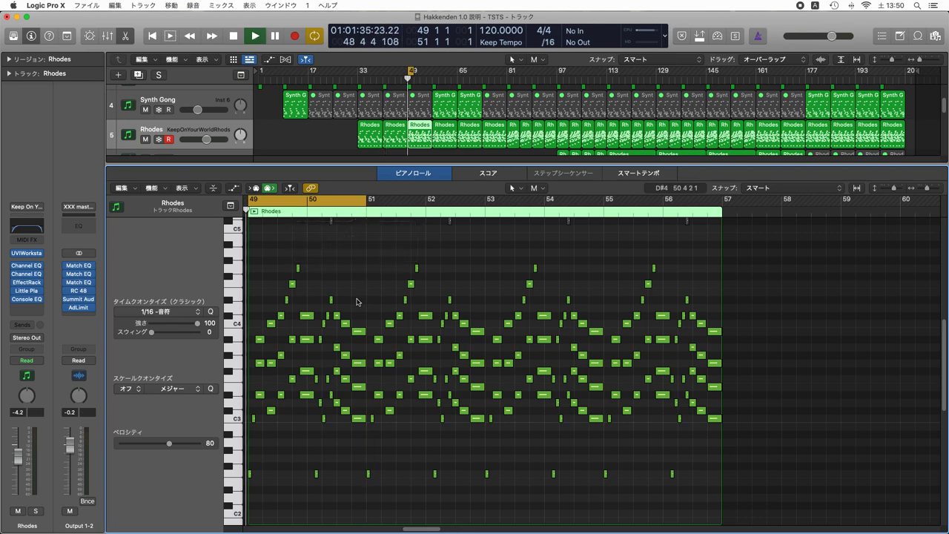
key("s")
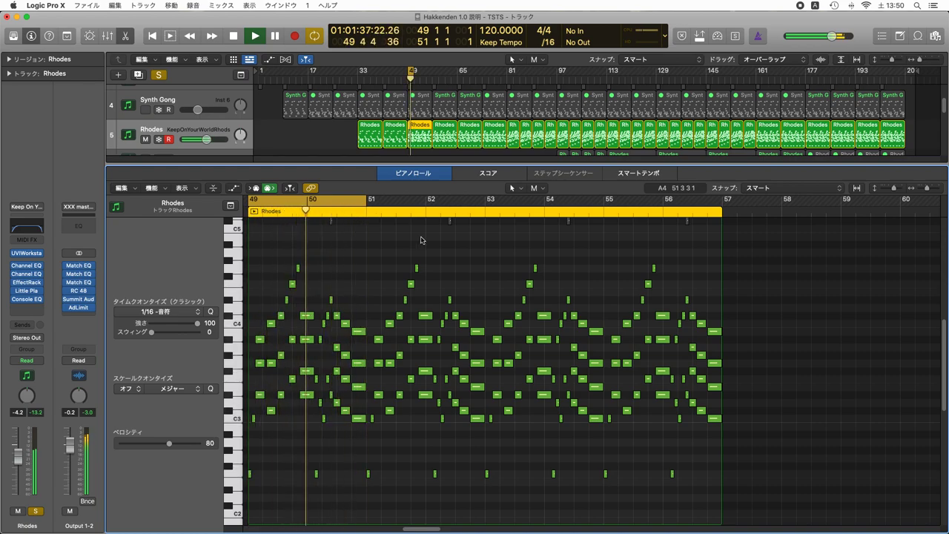
key("space")
Compare the score notation of the Rhodes regions at bars 41 and 49, and play back the bar 49 region
left_click(492, 172)
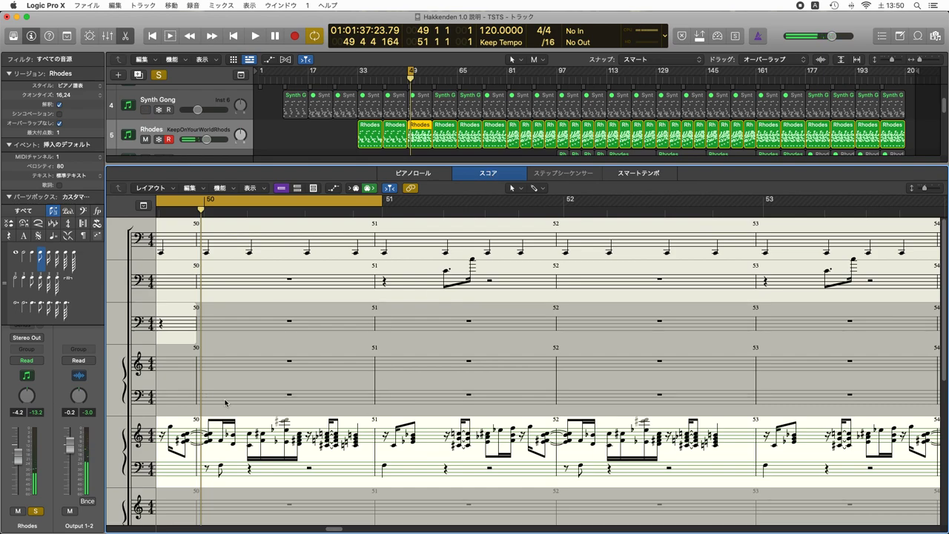
left_click(392, 139)
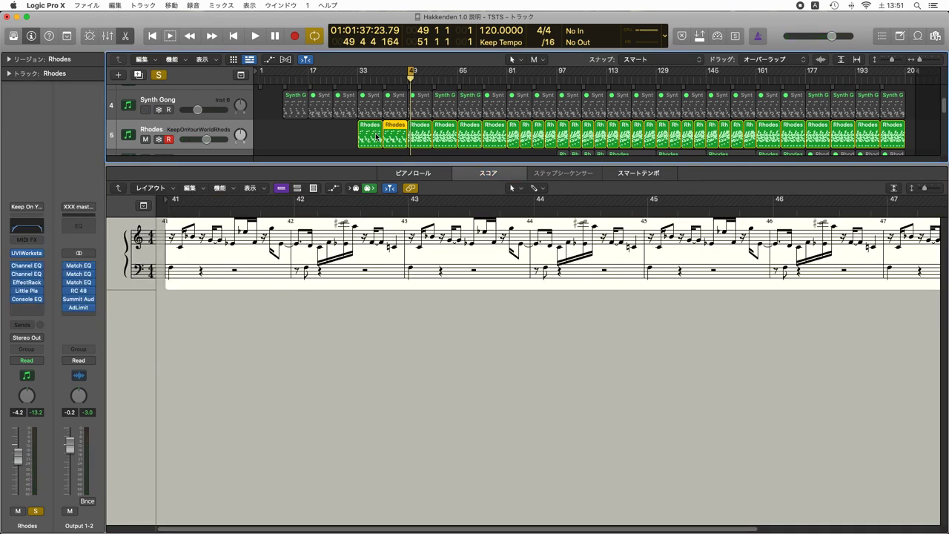
left_click(421, 135)
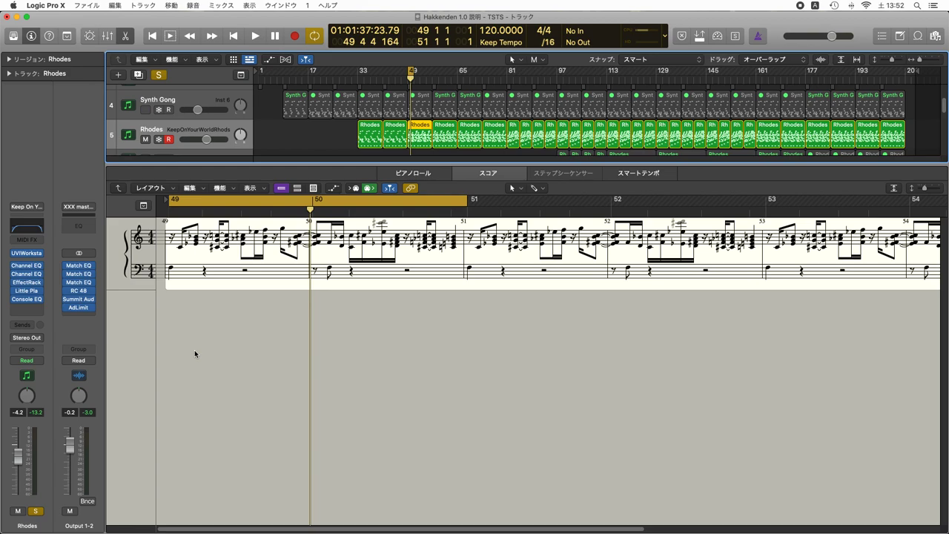
key("space")
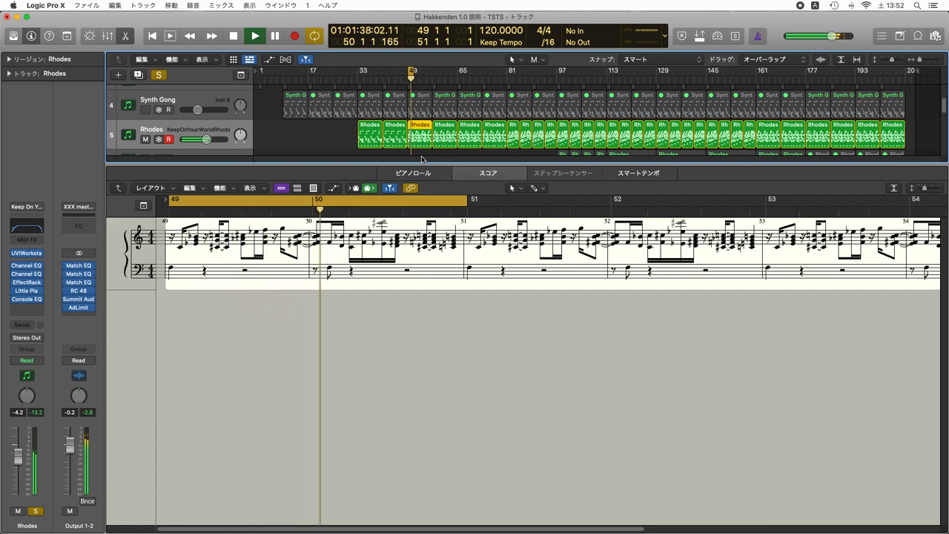
key("space")
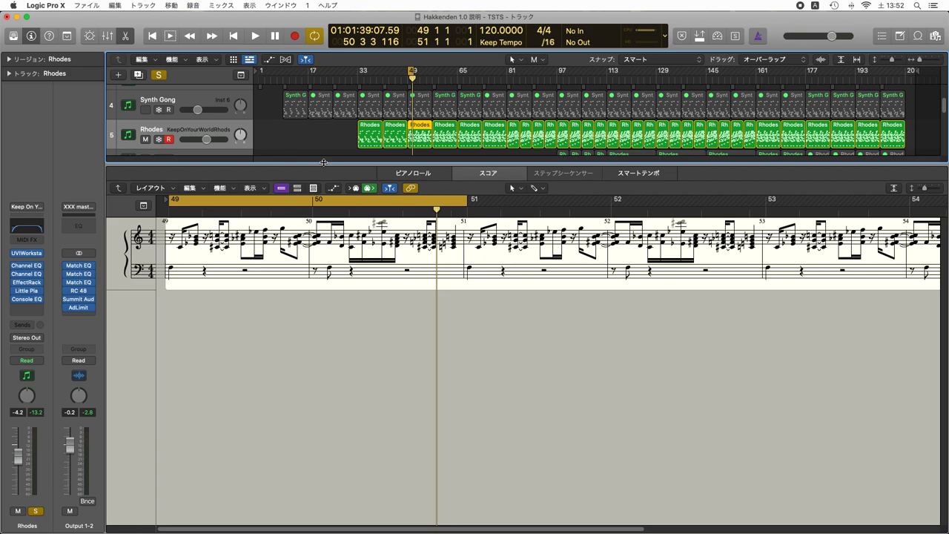
Close the score editor, turn off cycle mode, unsolo the Rhodes track and deselect its regions
key("e")
left_click(319, 185)
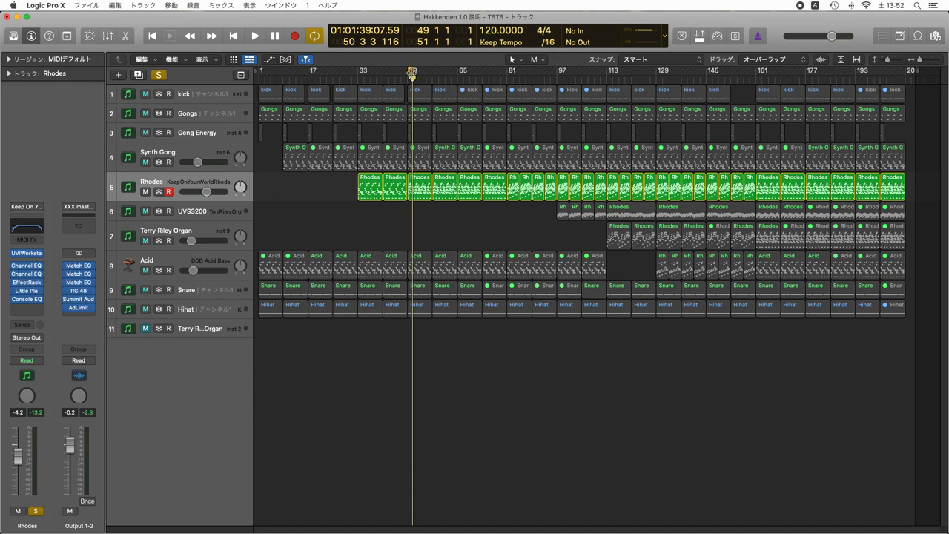
key("c")
left_click(369, 185)
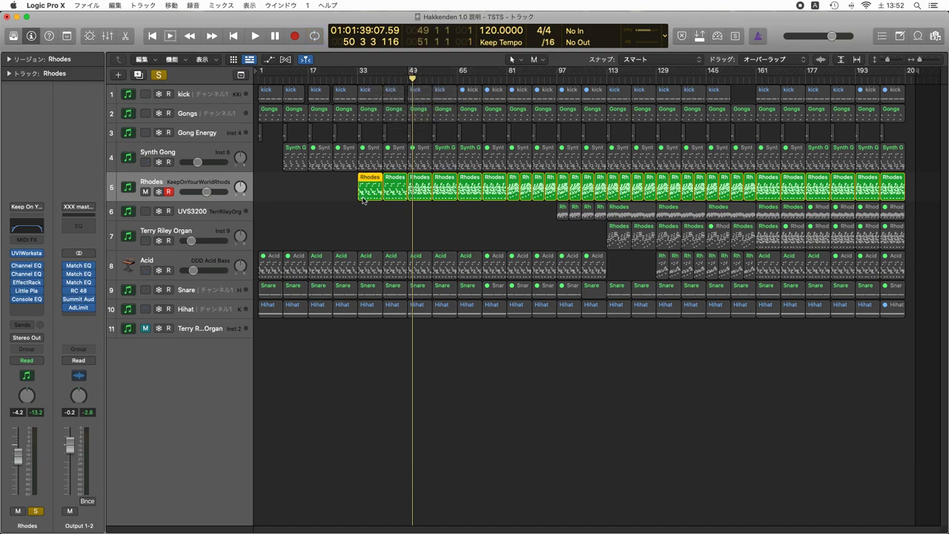
left_click(360, 230)
key("s")
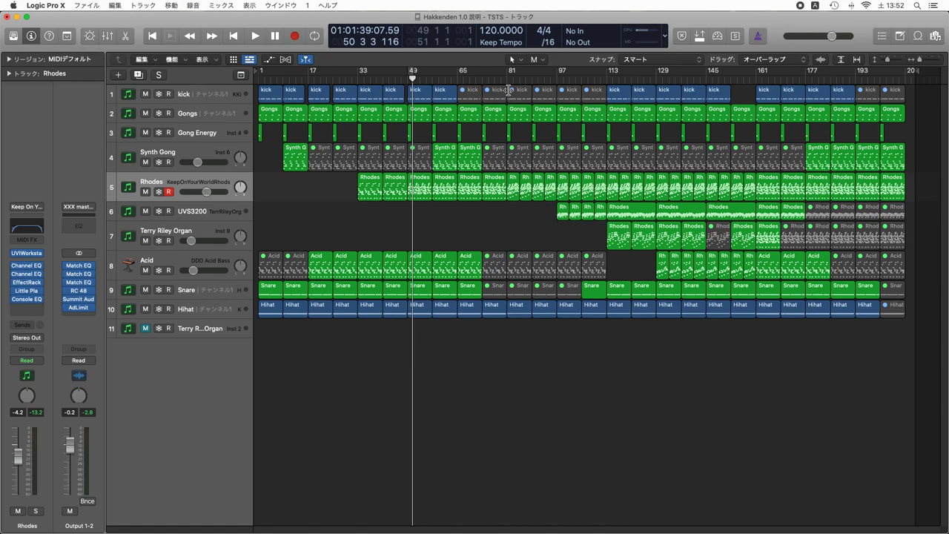
Move the playhead to bar 81 and open the Rhodes region starting there in the Piano Roll
left_click(484, 79)
left_click(482, 80)
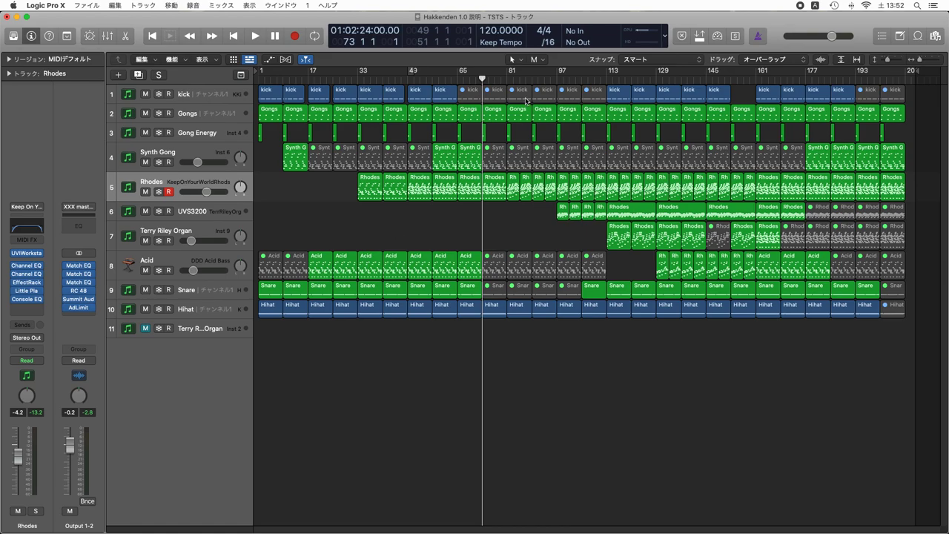
left_click(510, 82)
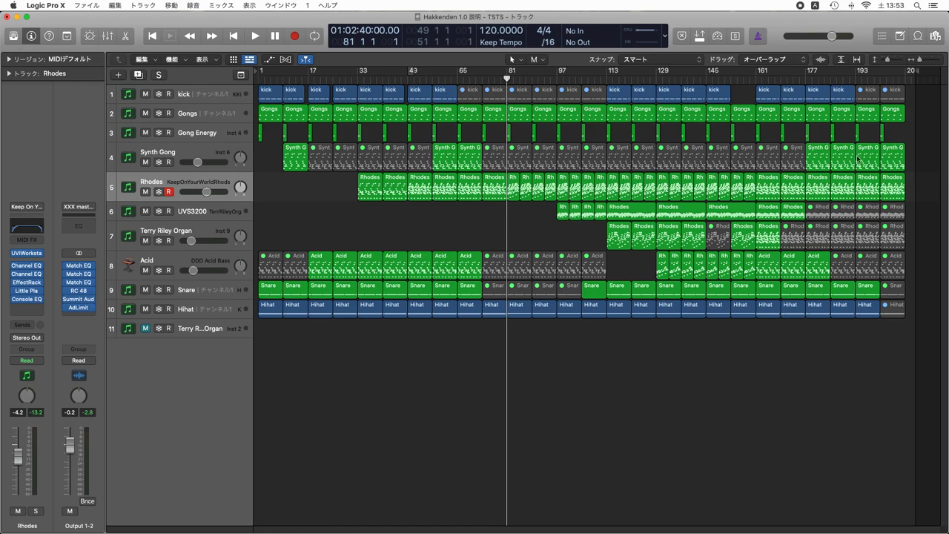
key("super+Right")
double_click(539, 195)
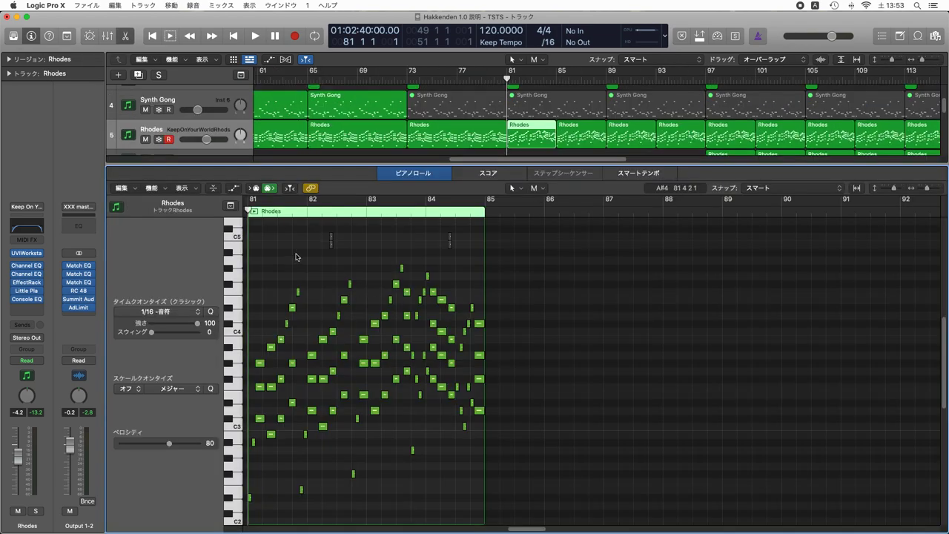
Solo the Rhodes track and audition the four-bar region from bar 81
key("s")
key("space")
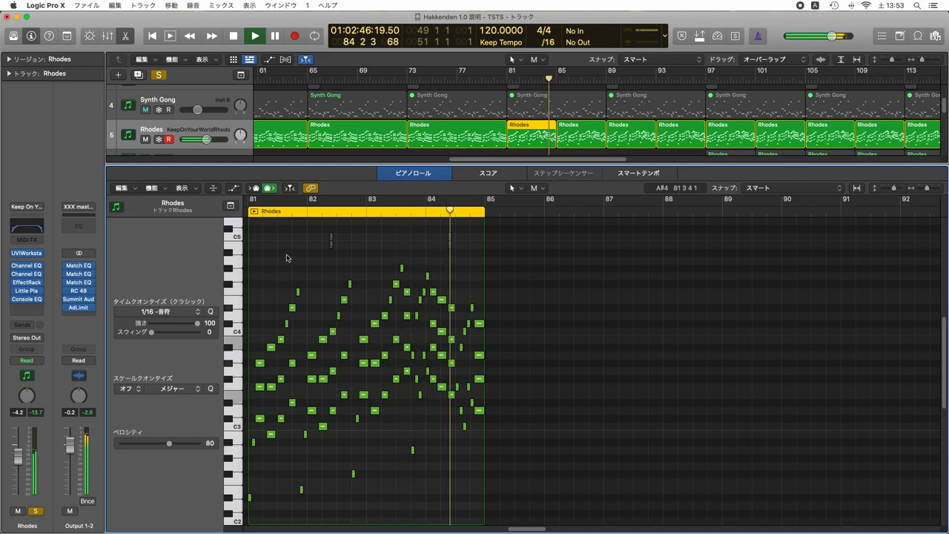
key("space")
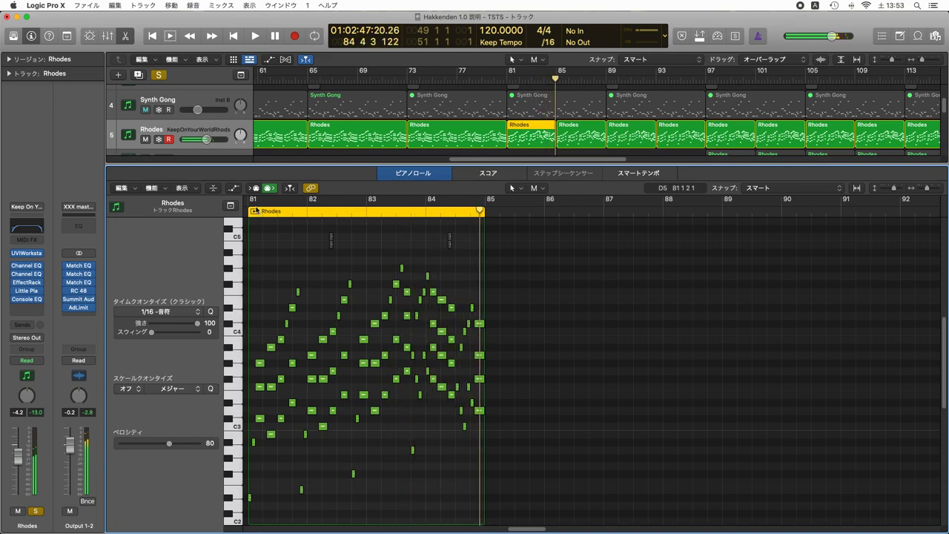
Show the bar 81 Rhodes region as a score, play it cycling bars 81 to 85, close the editor and unsolo the track
left_click(485, 174)
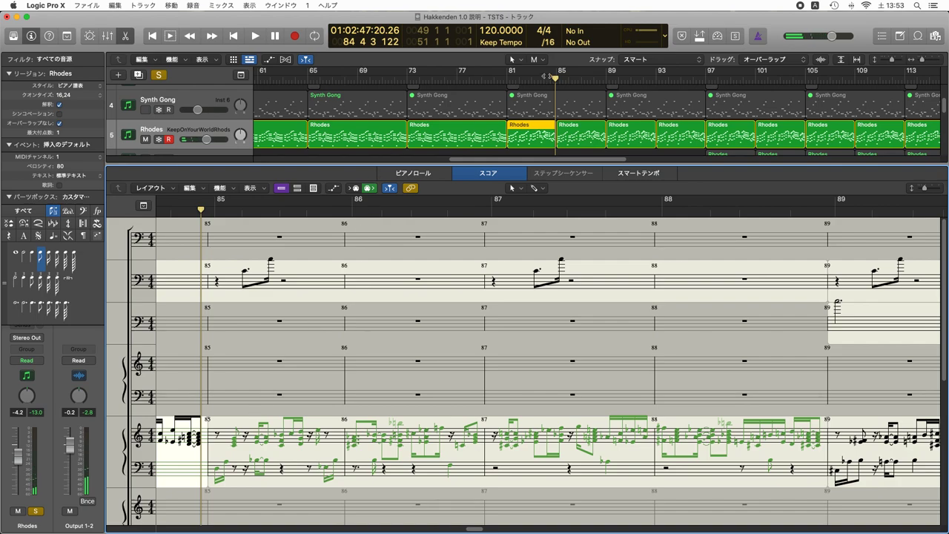
left_click_drag(513, 74, 556, 75)
key("space")
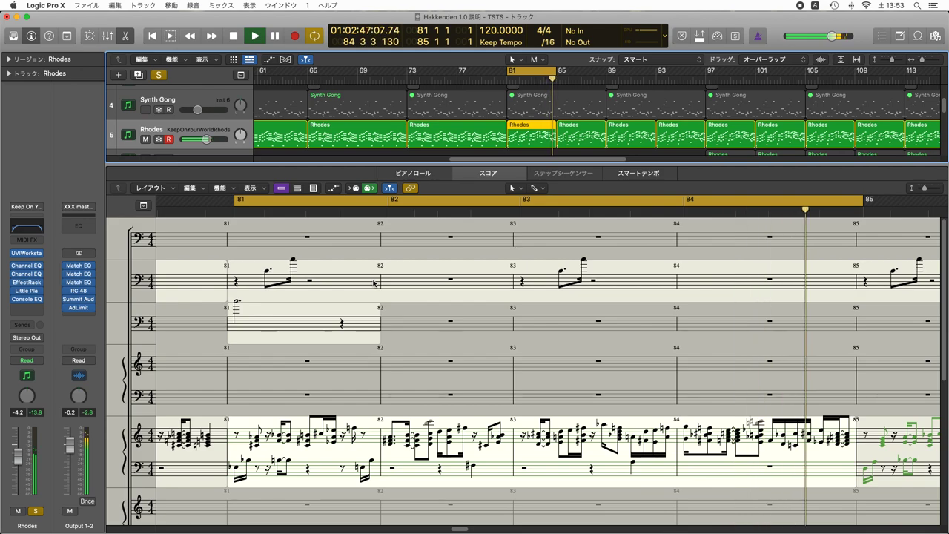
key("space")
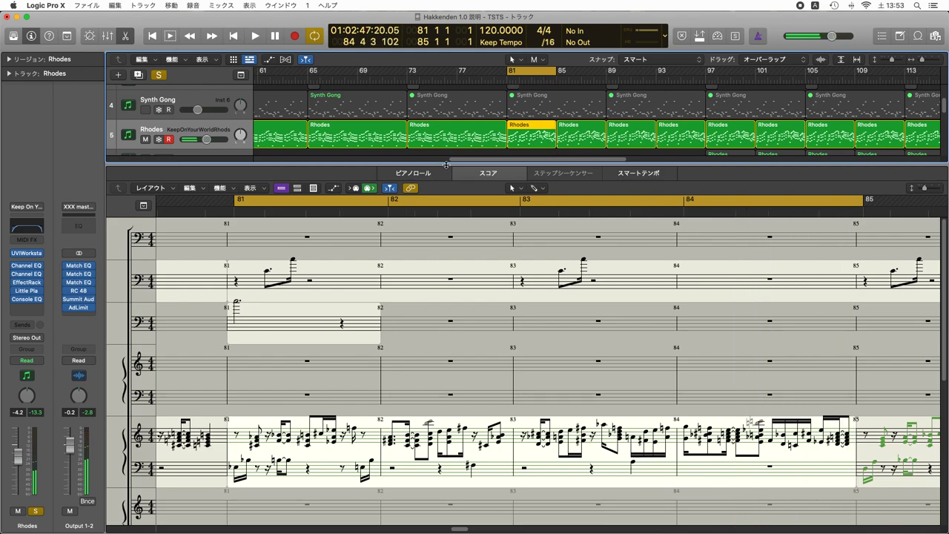
key("n")
key("ctrl+s")
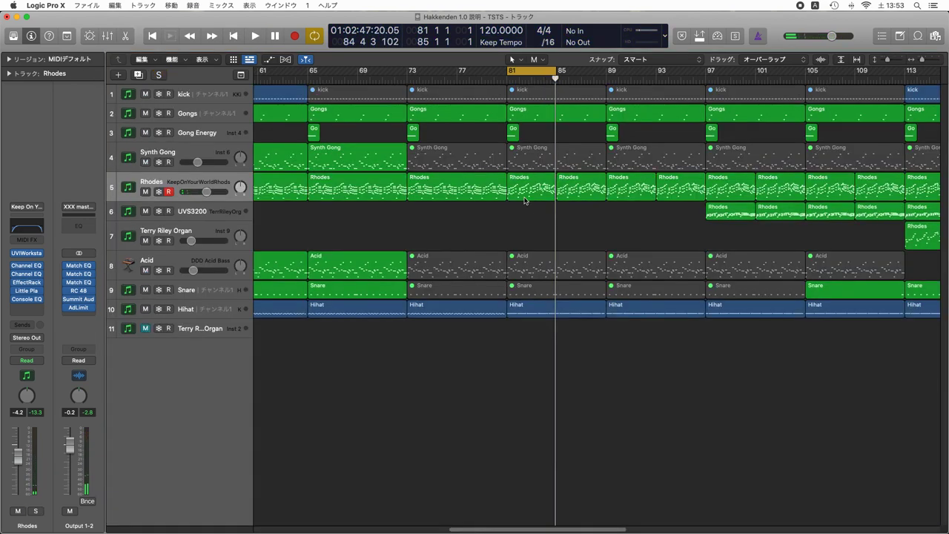
Reopen the bar 81 Rhodes region in the Piano Roll, enlarged to fit, and select the 16 notes of its first chord in bar 81
double_click(524, 194)
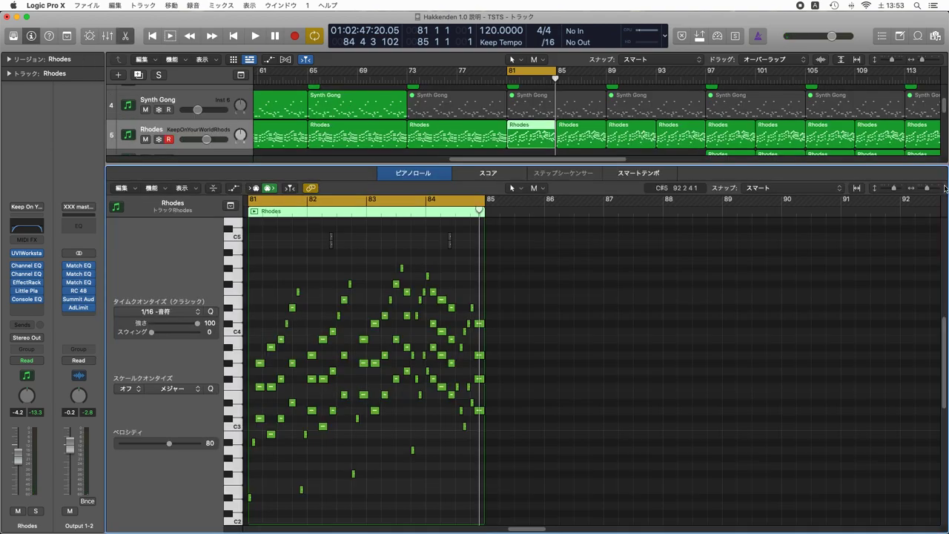
key("z")
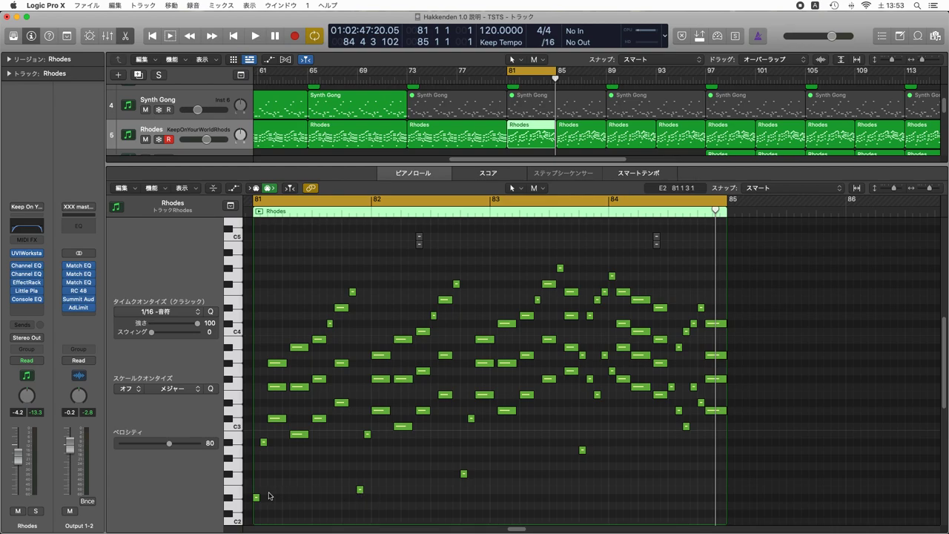
left_click_drag(257, 509, 356, 291)
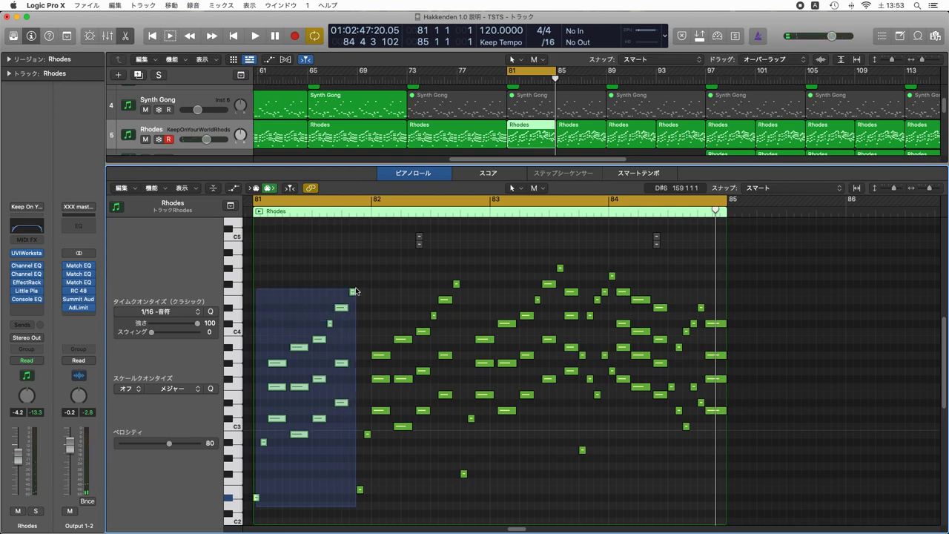
left_click_drag(356, 291, 355, 289)
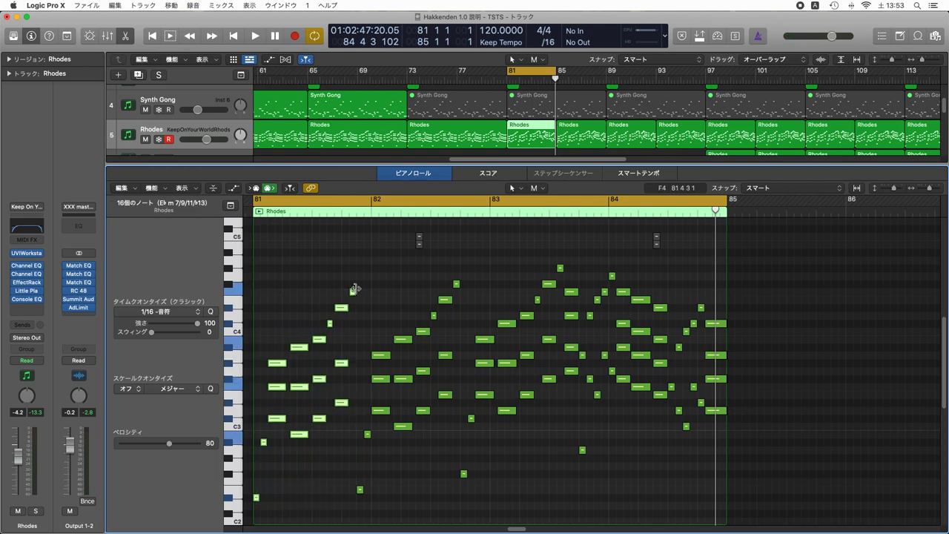
Select the note groups of the Rhodes region's first three chords one after another, then close the editor and clear the selection
left_click(349, 325)
left_click_drag(355, 277, 262, 513)
left_click_drag(363, 498, 455, 272)
left_click_drag(473, 490, 560, 262)
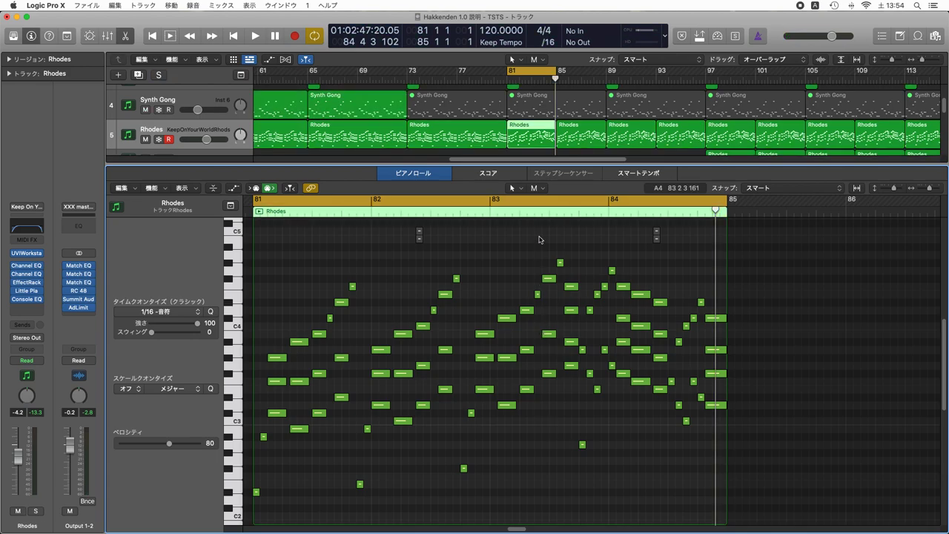
key("p")
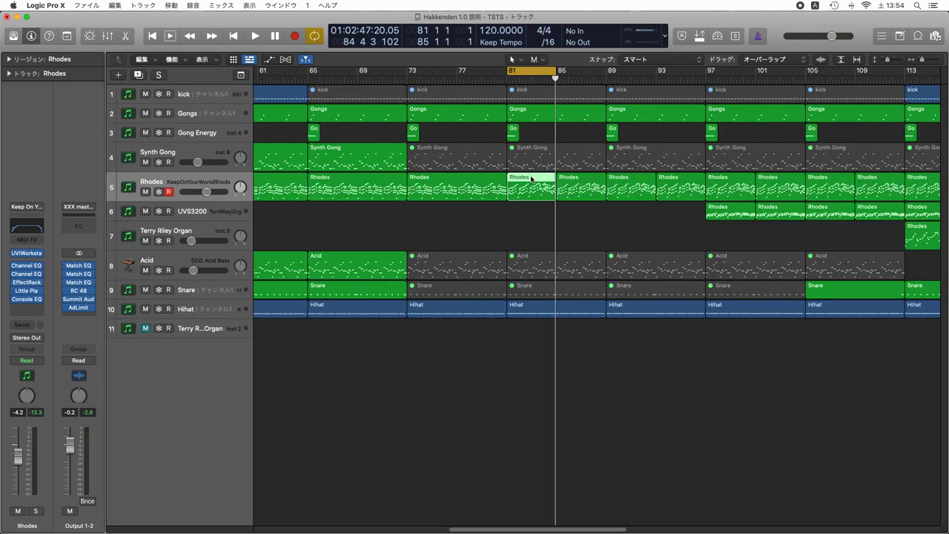
left_click(561, 240)
Move the playhead to bar 113 and mute the UVS3200 and Terry Riley Organ regions starting there
left_click(925, 61)
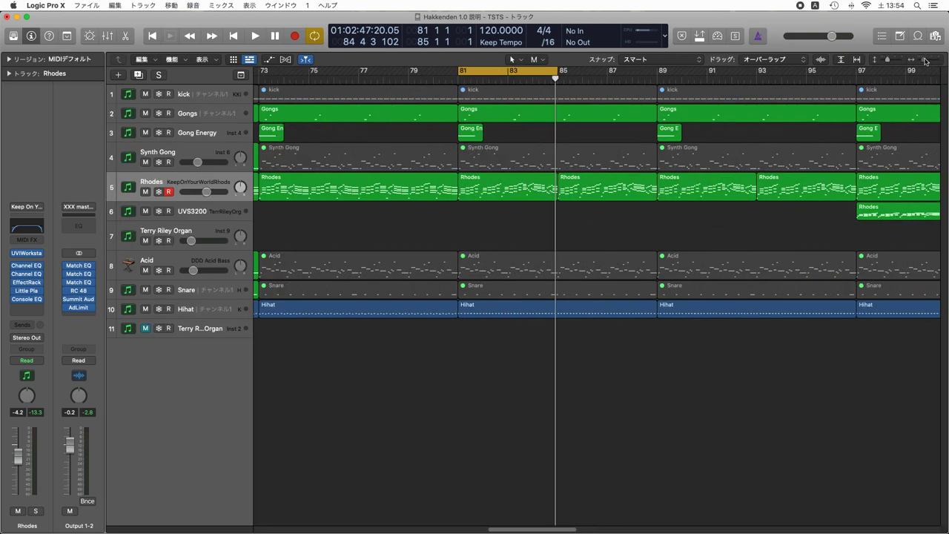
left_click_drag(926, 60, 921, 61)
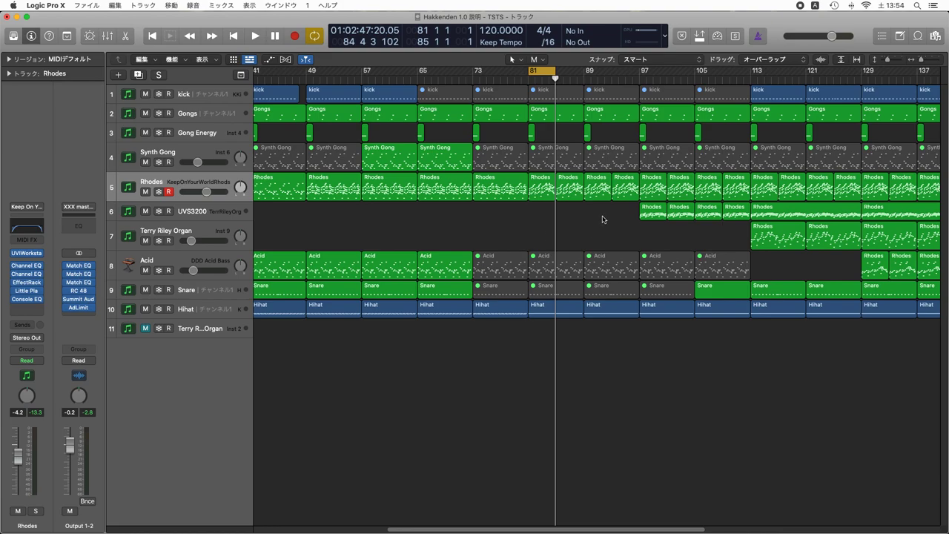
left_click(752, 76)
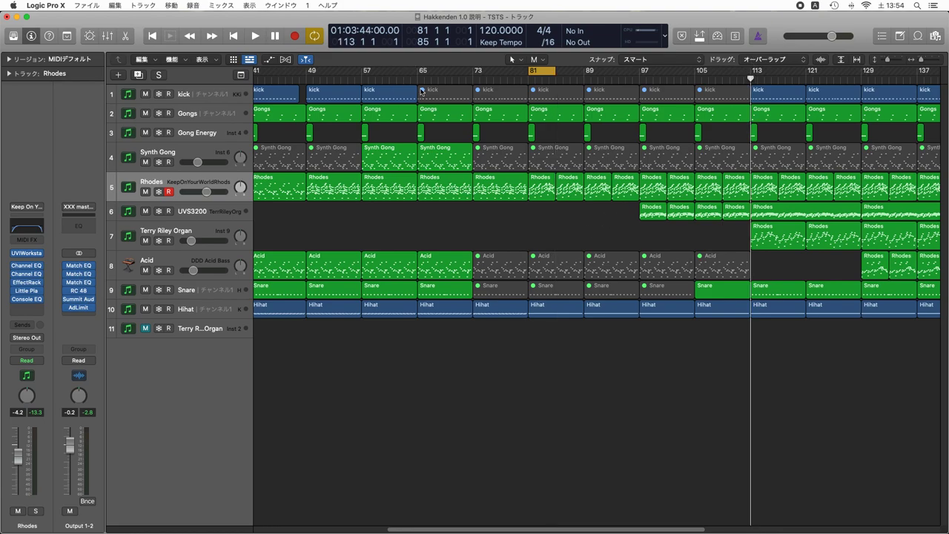
left_click(775, 241, "ctrl")
left_click(785, 215, "ctrl")
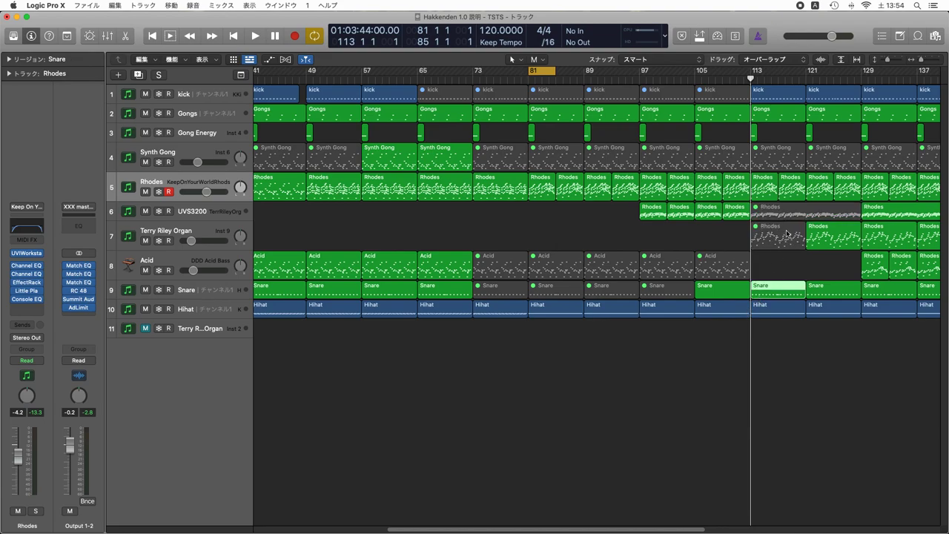
Set the cycle range to bars 113 to 121 and audition the passage
key("space")
left_click(545, 72)
left_click_drag(754, 72, 806, 72)
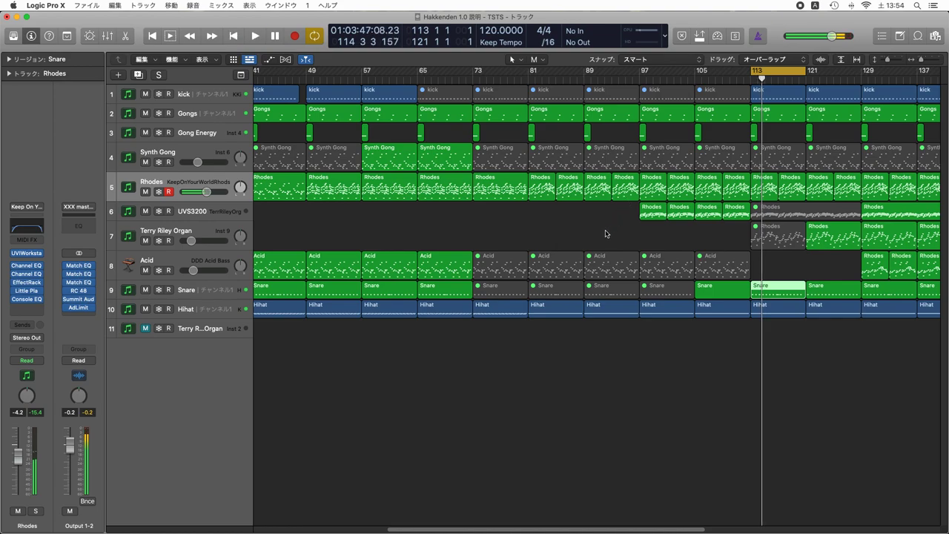
left_click(580, 260)
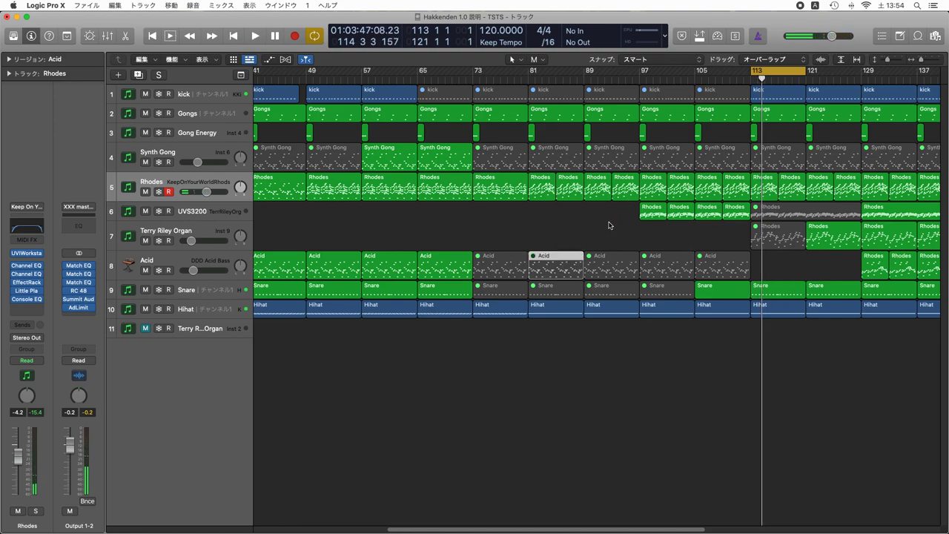
Open the bar 113 Hihat region in the Piano Roll, audition its first note and the cycled passage, and close the editor
double_click(762, 310)
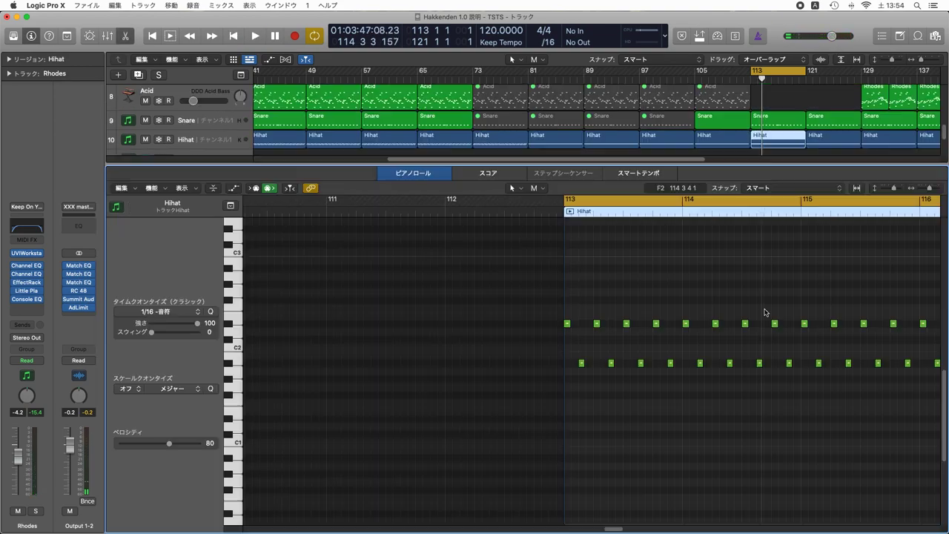
left_click(567, 325)
mouse_move(567, 329)
left_mouse_down()
mouse_move(579, 364)
mouse_move(566, 323)
left_mouse_up()
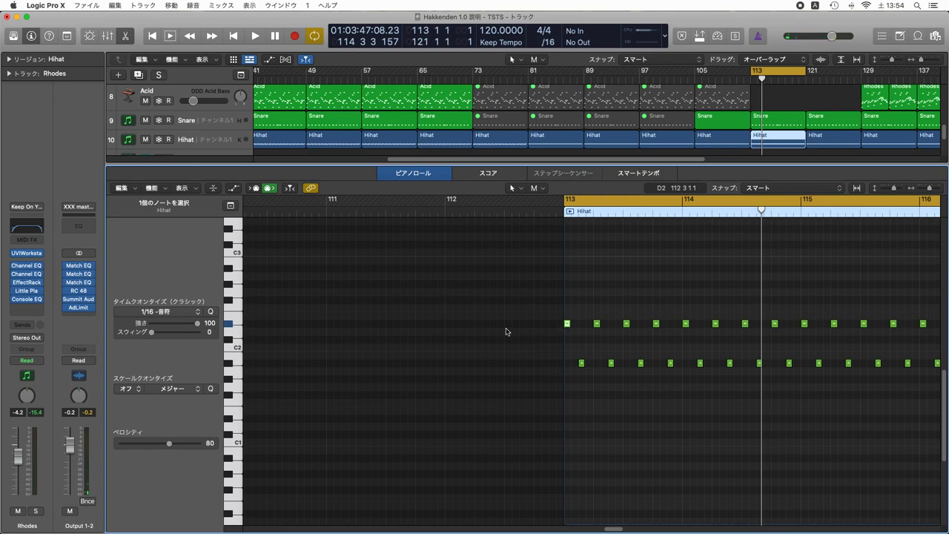
key("space")
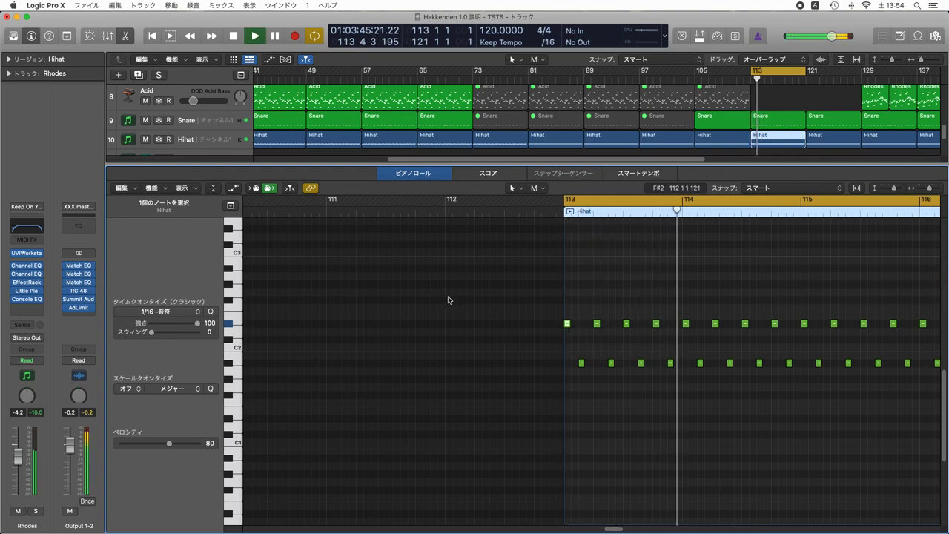
key("space")
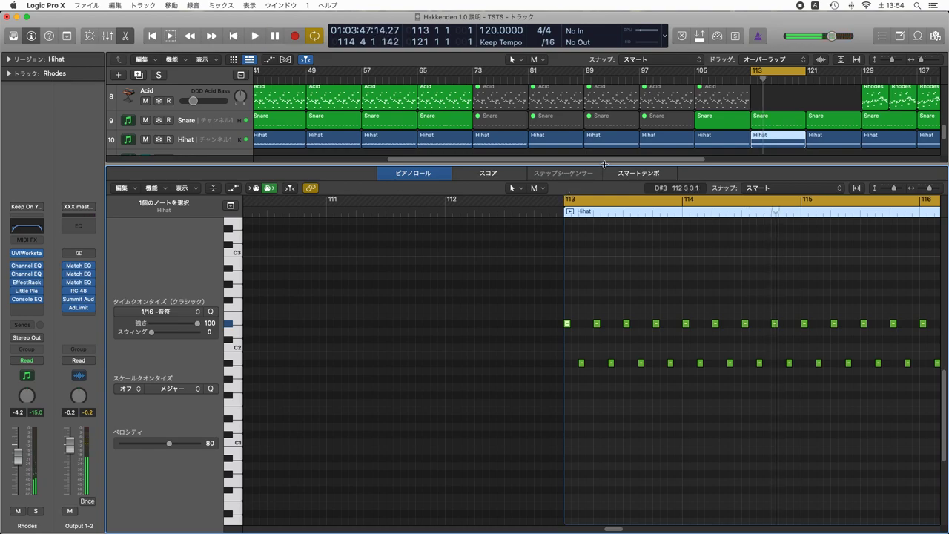
left_click_drag(605, 164, 614, 511)
left_click(619, 384)
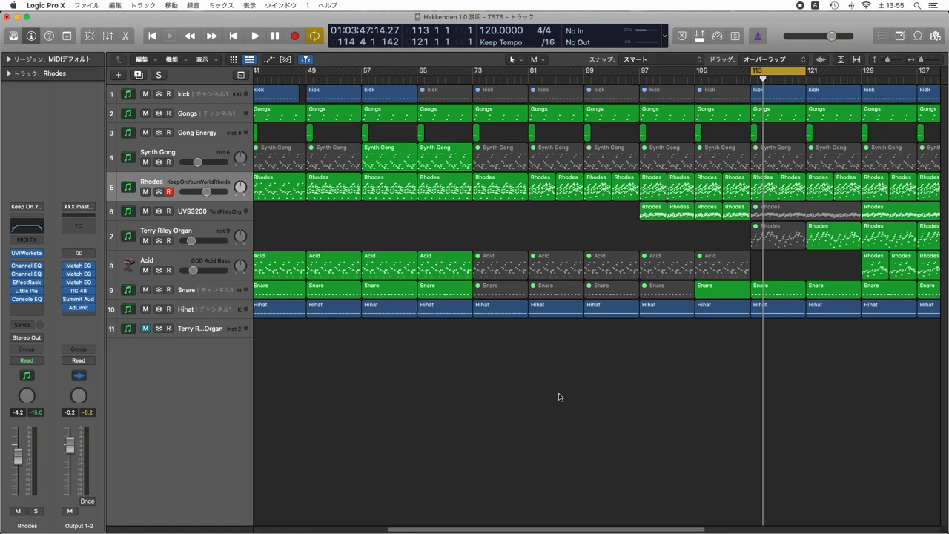
Turn cycling off, reopen the bar 81 Rhodes region in the Piano Roll and audition the successive note stacks in bar 81
left_click(764, 71)
double_click(540, 184)
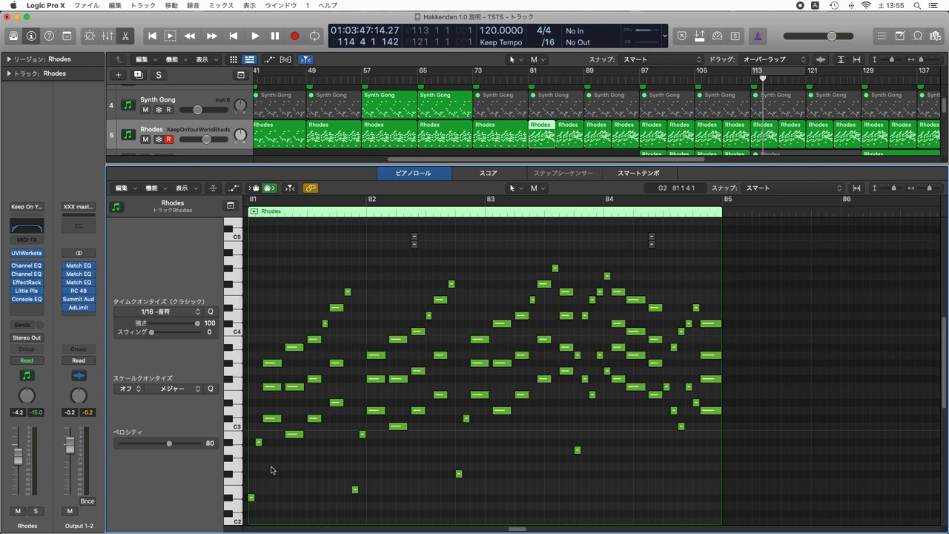
left_click_drag(272, 469, 272, 359)
left_click_drag(294, 455, 294, 337)
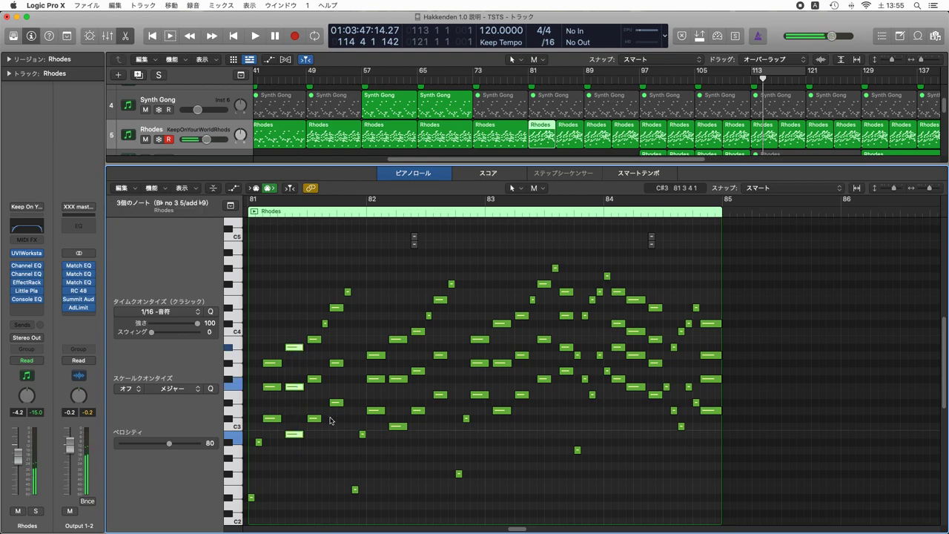
left_click_drag(314, 454, 348, 289)
left_click(365, 451)
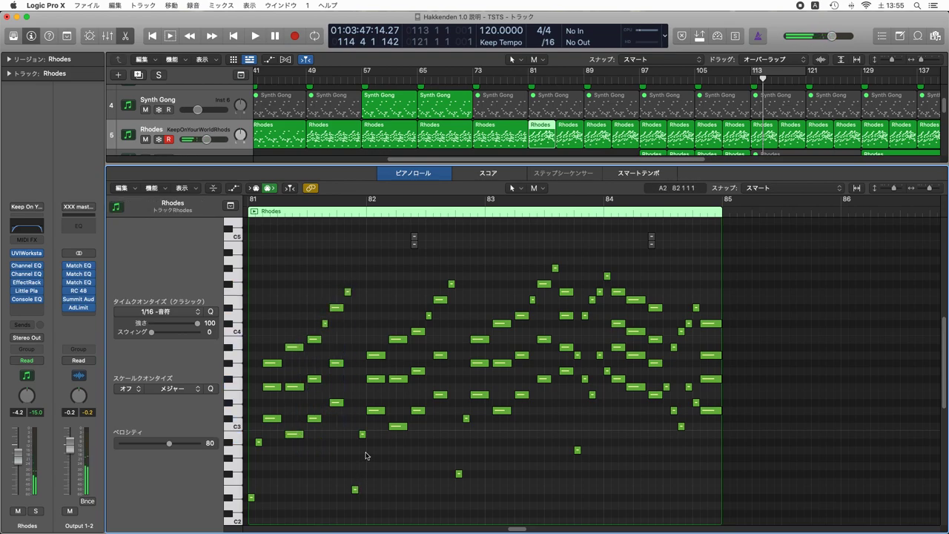
Audition the lowest notes of the opening stacks in bars 81 and 82, plus the isolated bass notes through the region
left_click(272, 420)
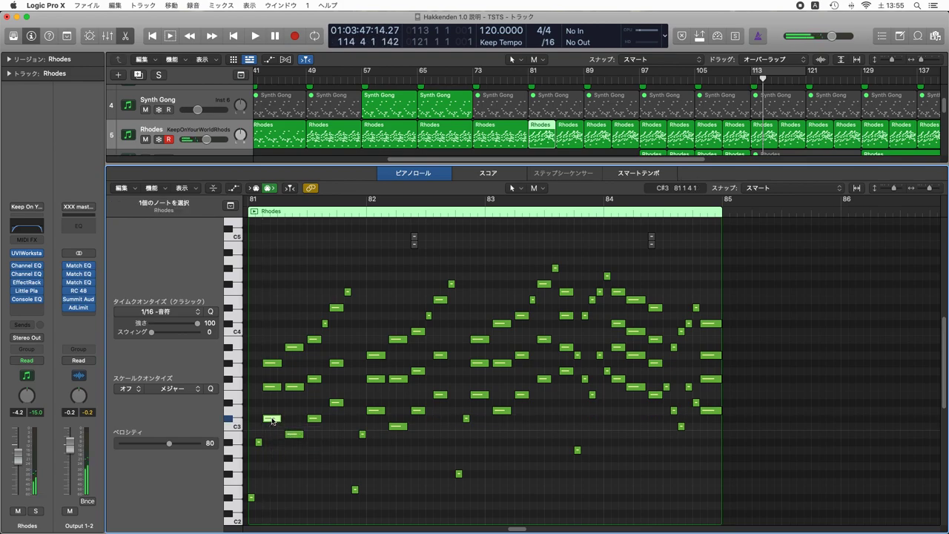
left_click_drag(272, 420, 375, 412)
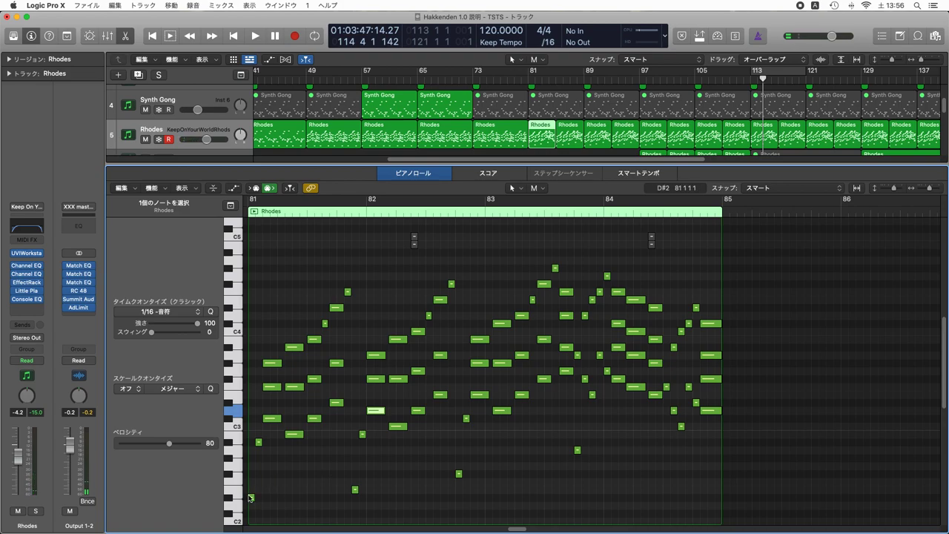
left_click(251, 498)
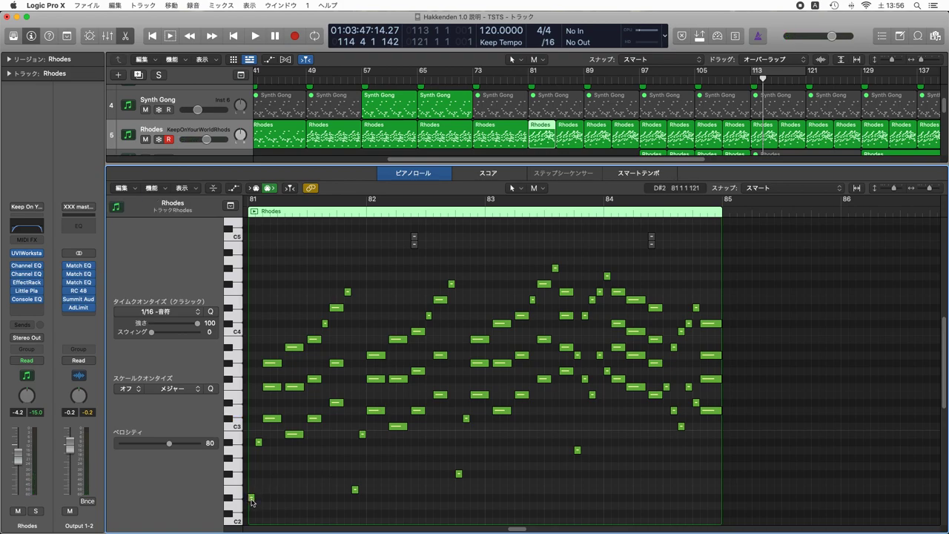
left_click(355, 490)
left_click(459, 473)
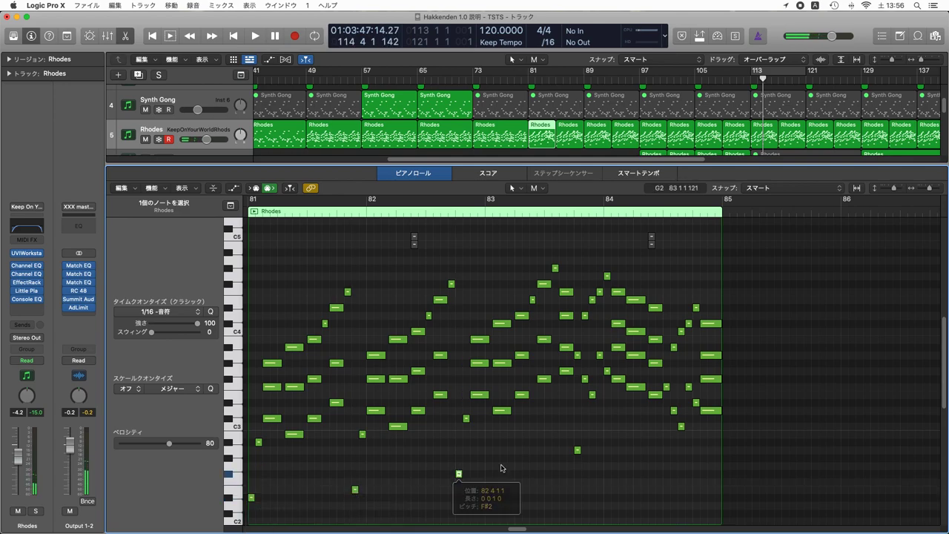
left_click(578, 450)
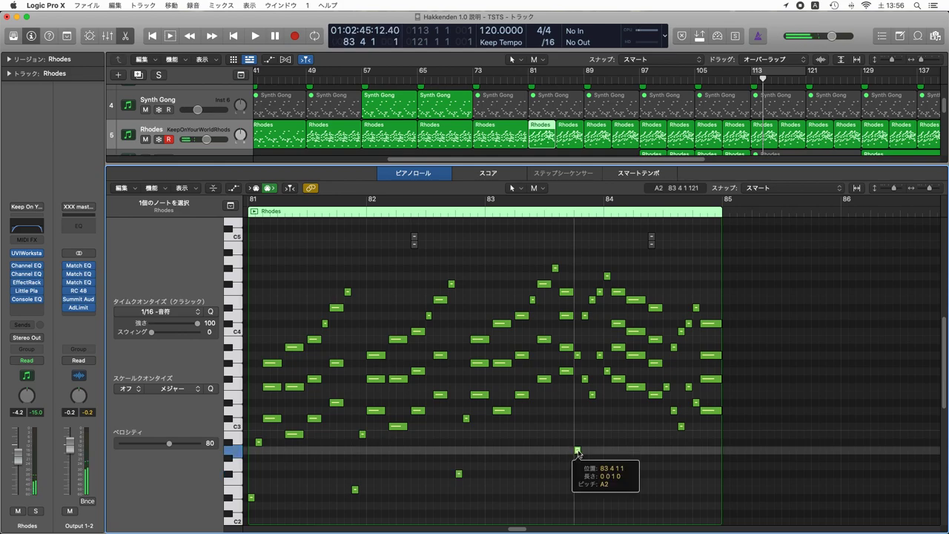
Check the note group leading into bar 84, then close the editor and fit the whole song in the arrangement
left_click(549, 454)
left_click_drag(584, 443, 613, 272)
left_click(619, 439)
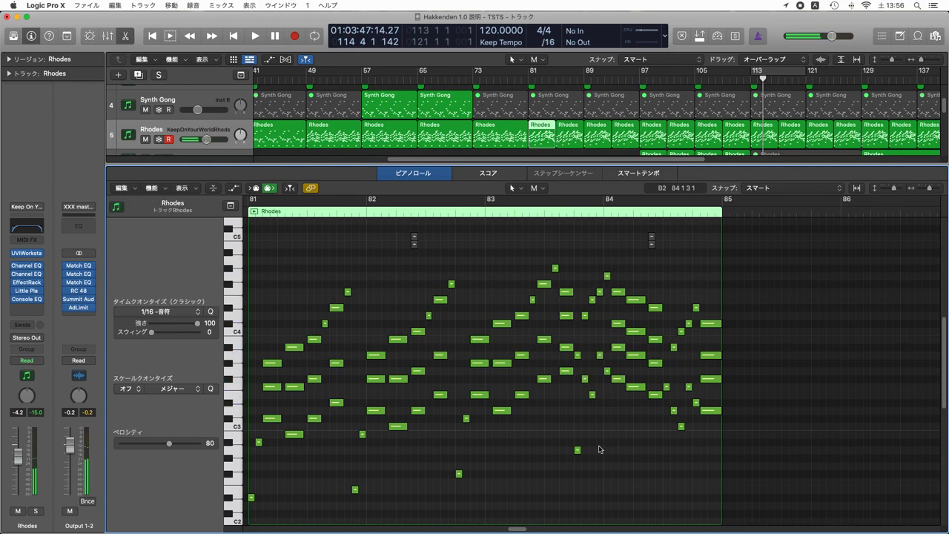
key("e")
left_click(489, 334)
key("z")
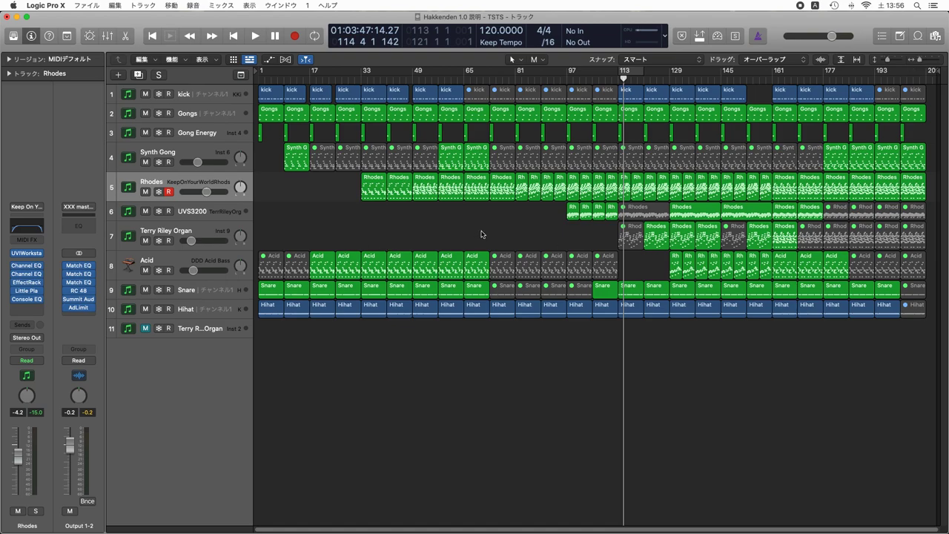
Briefly play the passage after bar 113, then unmute the UVS3200 and Terry Riley Organ regions starting at bar 113
key("space")
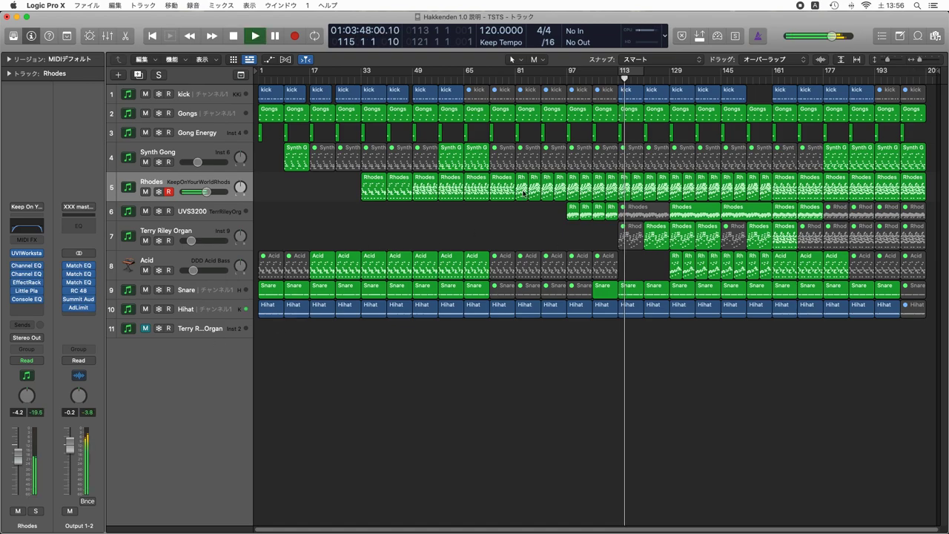
key("space")
left_click_drag(610, 238, 663, 212)
key("ctrl+m")
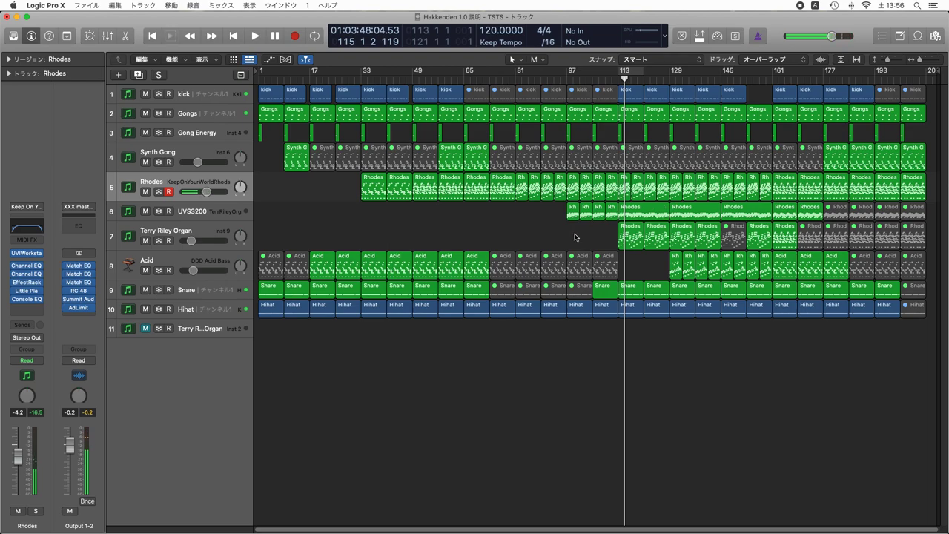
Select the UVS3200 track and audition its entry from bar 97
left_click(576, 81)
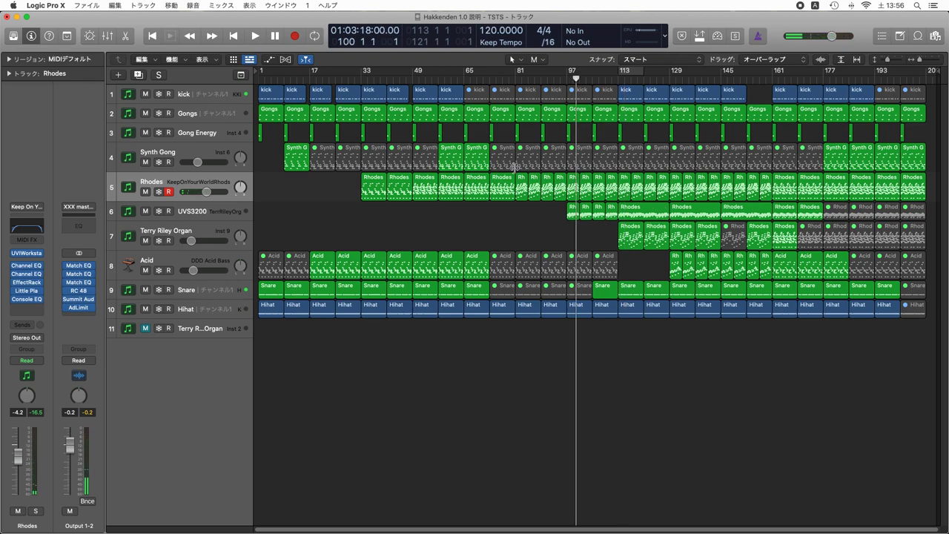
left_click(229, 214)
left_click(568, 79)
key("space")
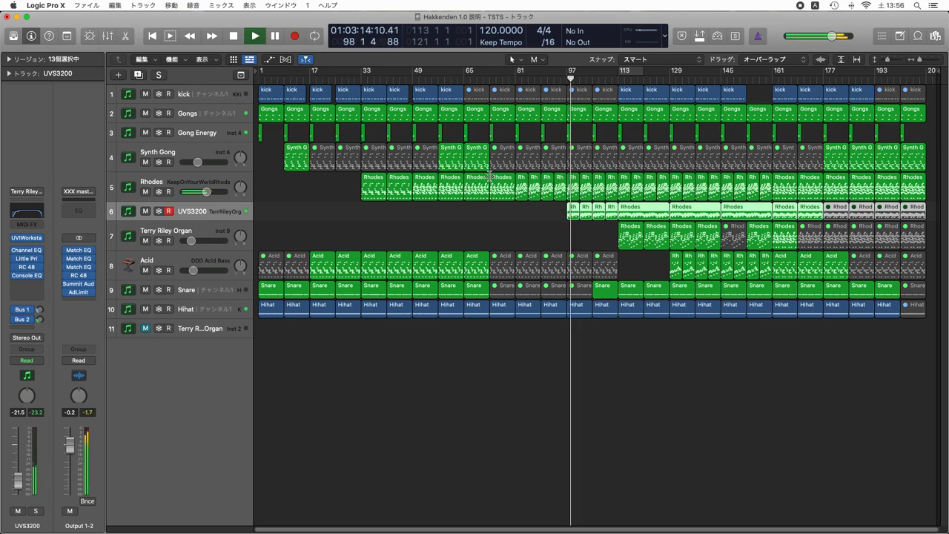
key("space")
Return the playhead to bar 97 and solo the UVS3200 track
left_click(495, 261)
left_click(562, 78)
left_click(567, 77)
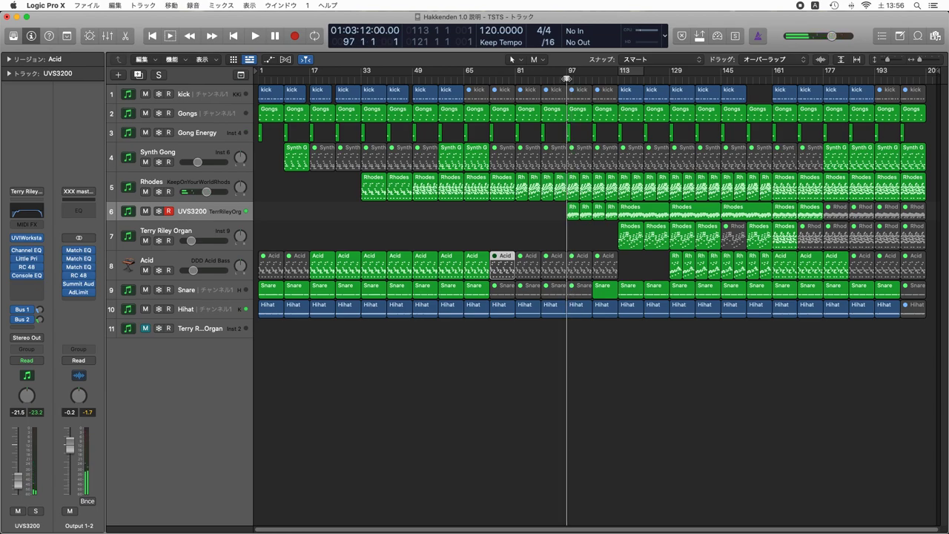
left_click(228, 217)
key("s")
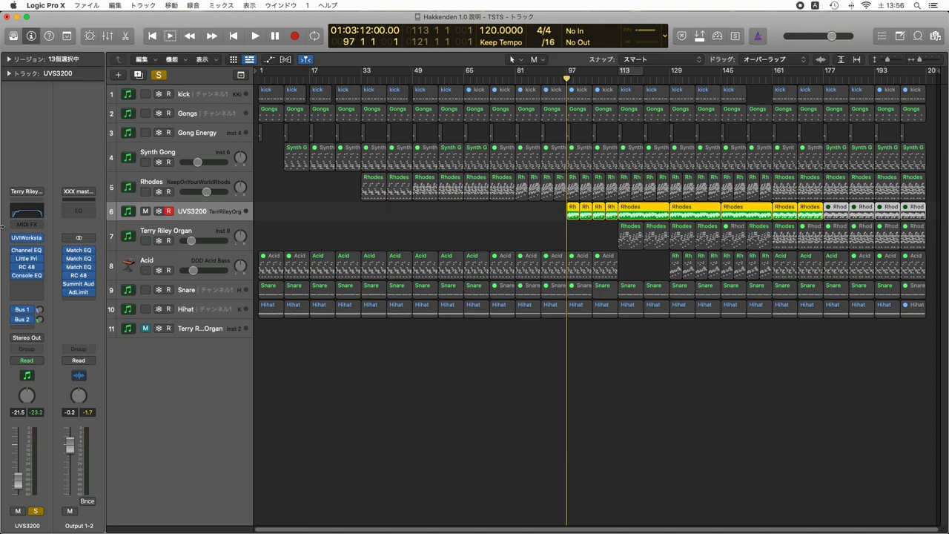
Open the UVS3200 track's UVIWorkstation instrument and move its window clear of the track's regions
left_click(27, 238)
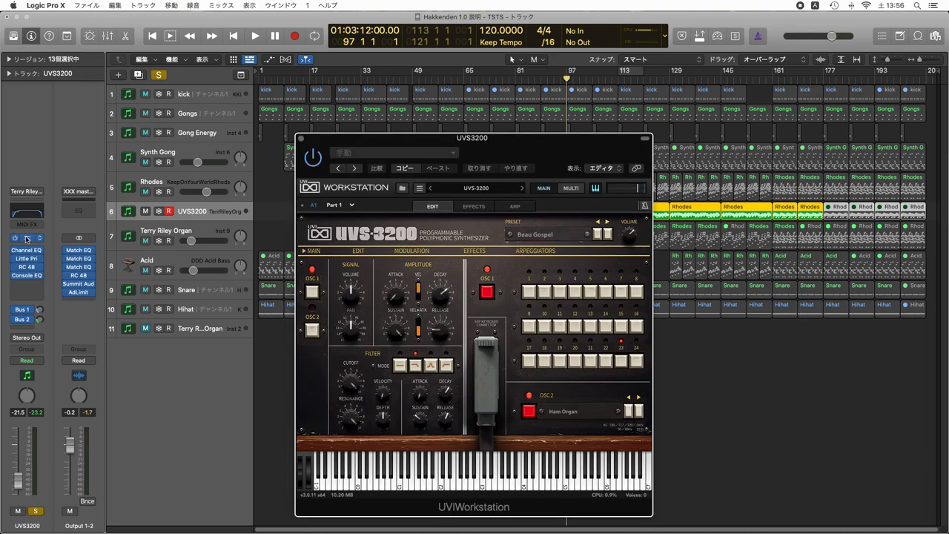
left_click_drag(400, 144, 304, 98)
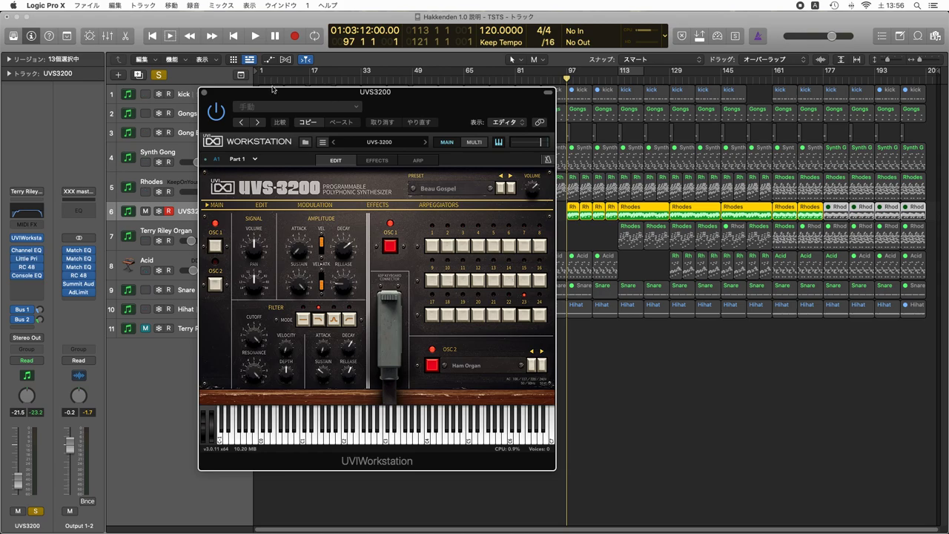
left_click_drag(259, 92, 253, 43)
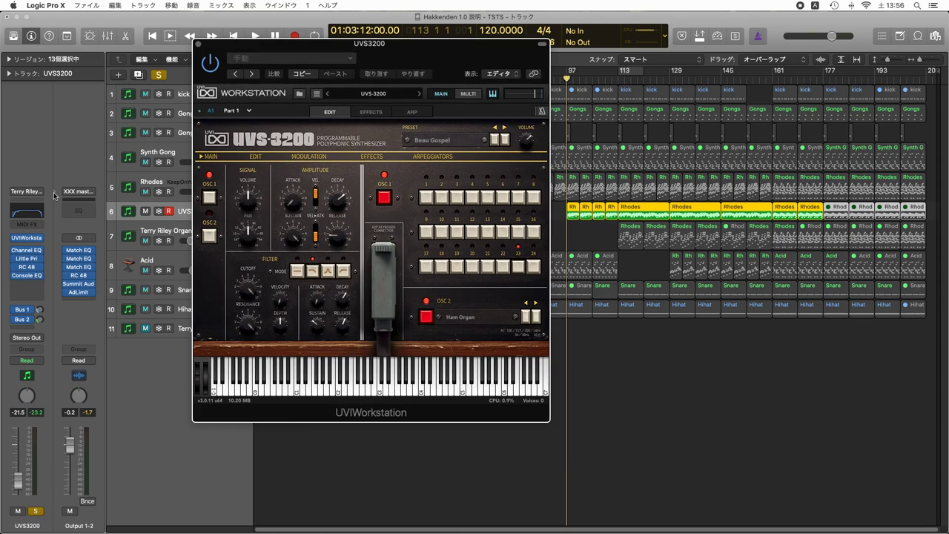
Open the UVS3200 track's Channel EQ and Little PrimalTap to examine their settings, and close the UVIWorkstation window
mouse_move(28, 253)
left_click(26, 254)
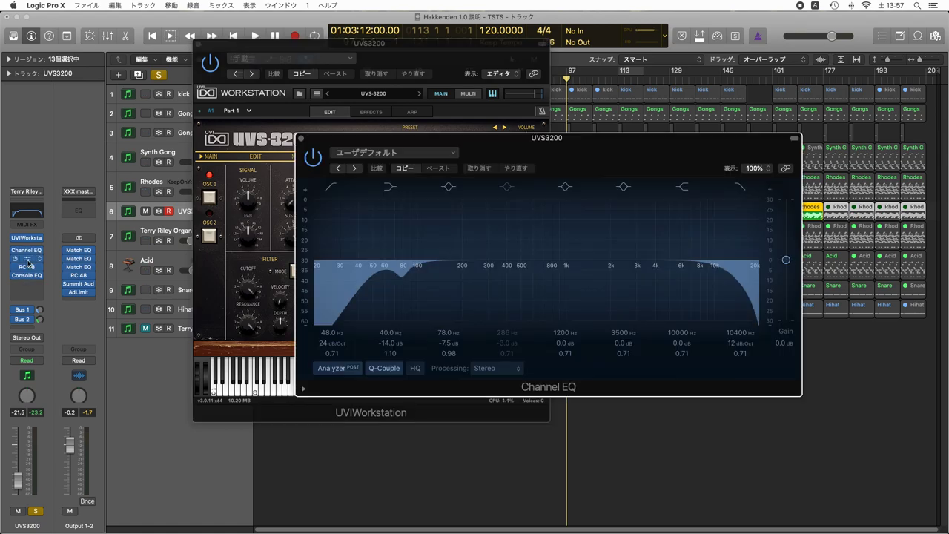
left_click(27, 259)
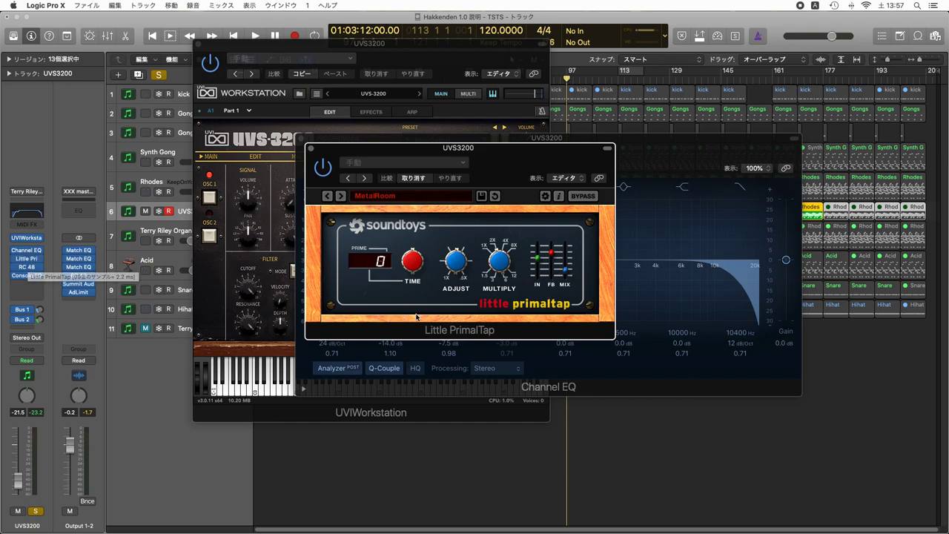
left_click(198, 45)
left_click(198, 45)
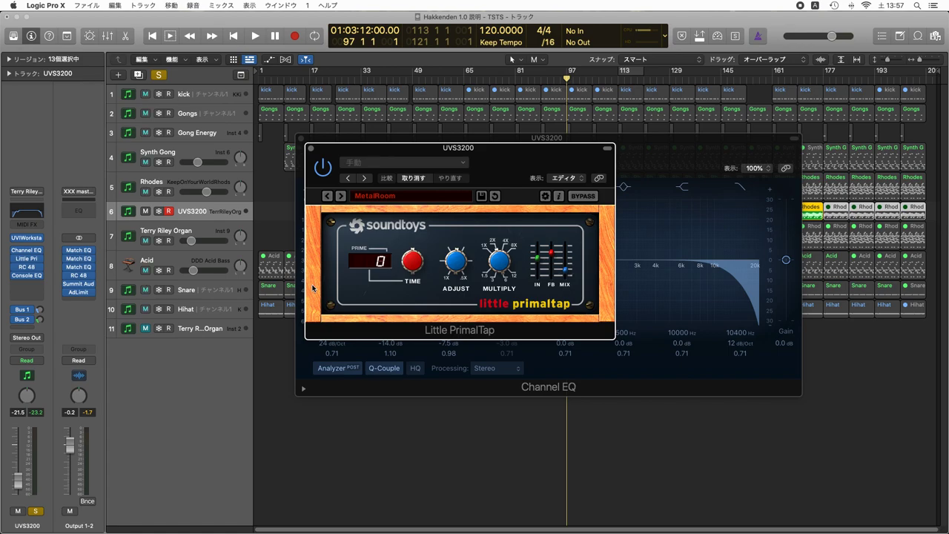
Close the Little PrimalTap and Channel EQ windows, examine the UVS3200 track's Vintage Console EQ, close it and turn off solo
left_click(312, 149)
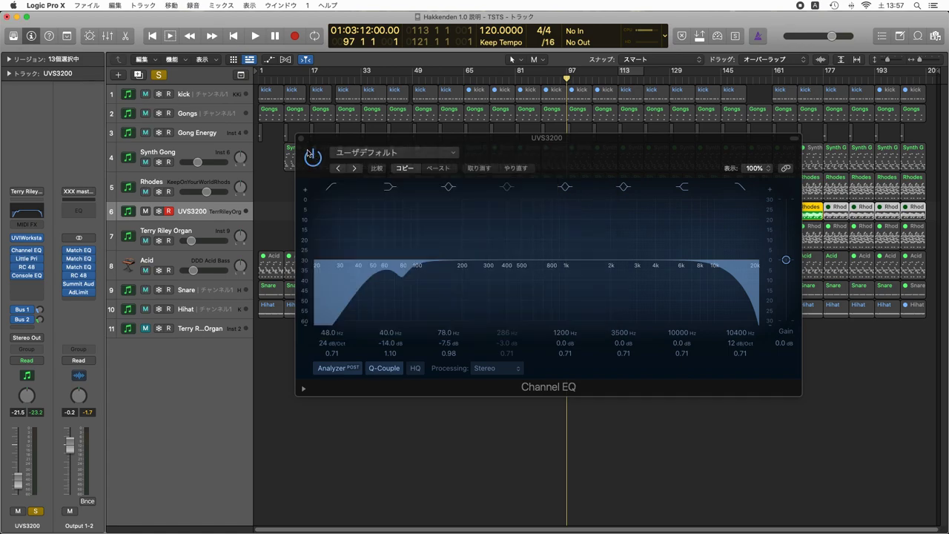
left_click(302, 140)
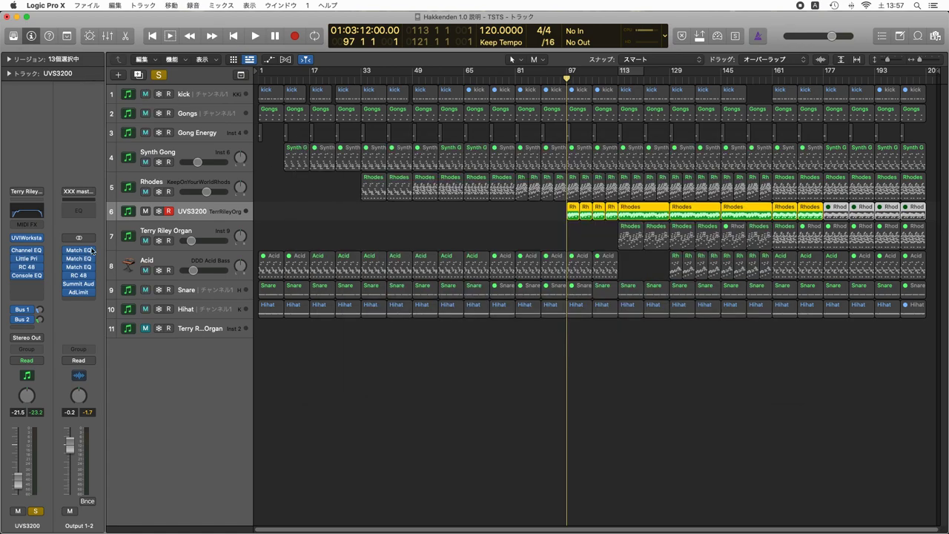
left_click(26, 275)
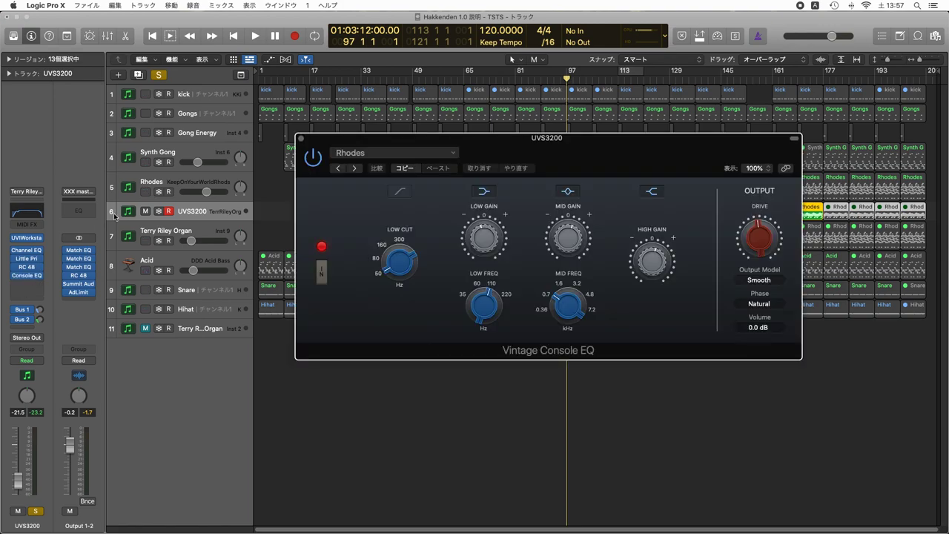
left_click(302, 140)
key("s")
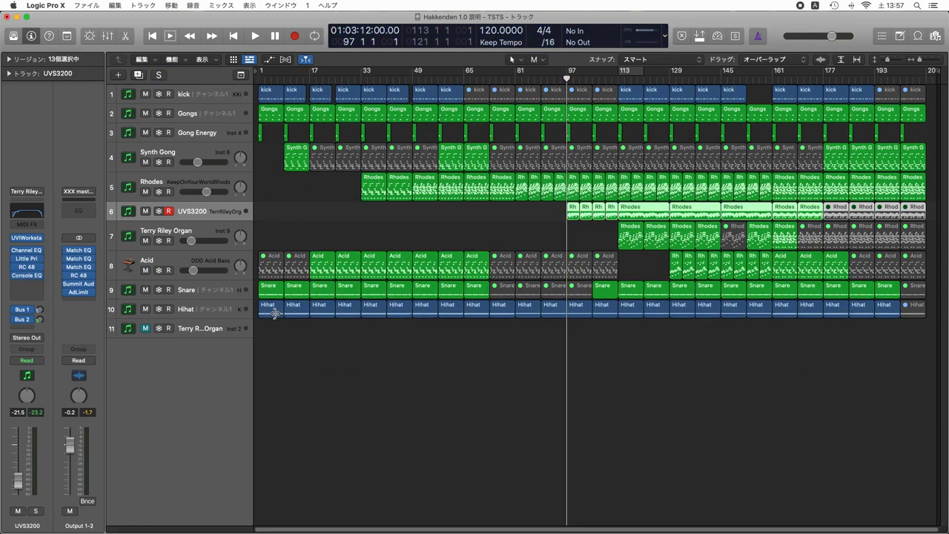
Select the Terry Riley Organ track, place the playhead at bar 114, and open its UVIWorkstation instrument briefly before closing it
left_click(202, 228)
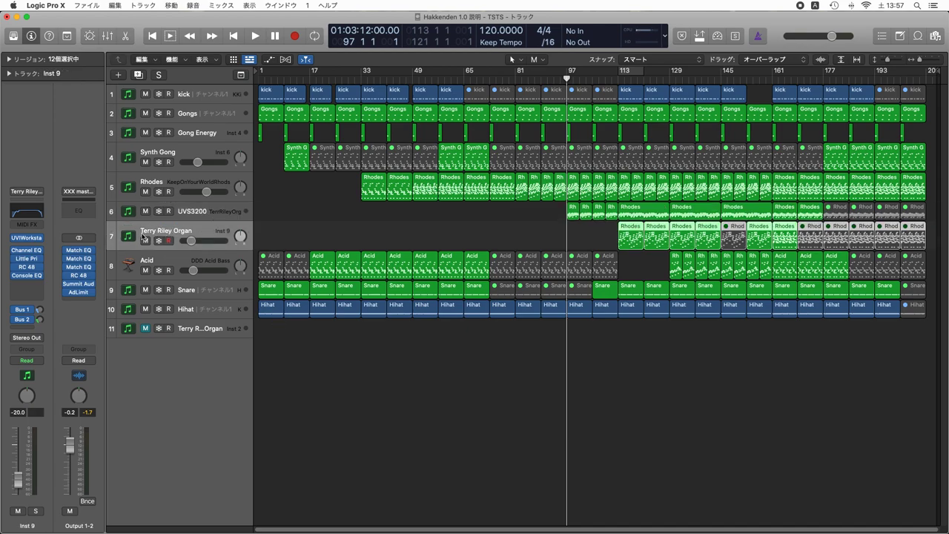
left_click(620, 77)
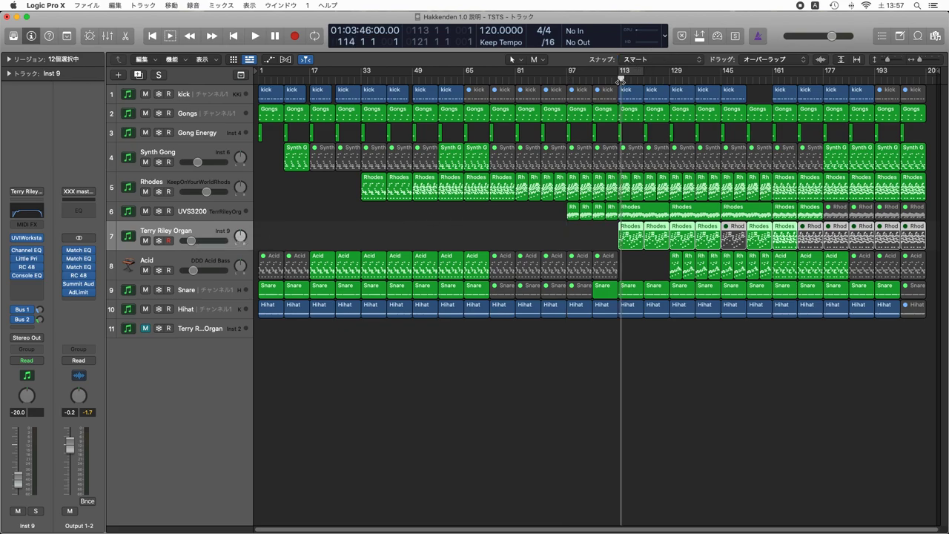
left_click(25, 238)
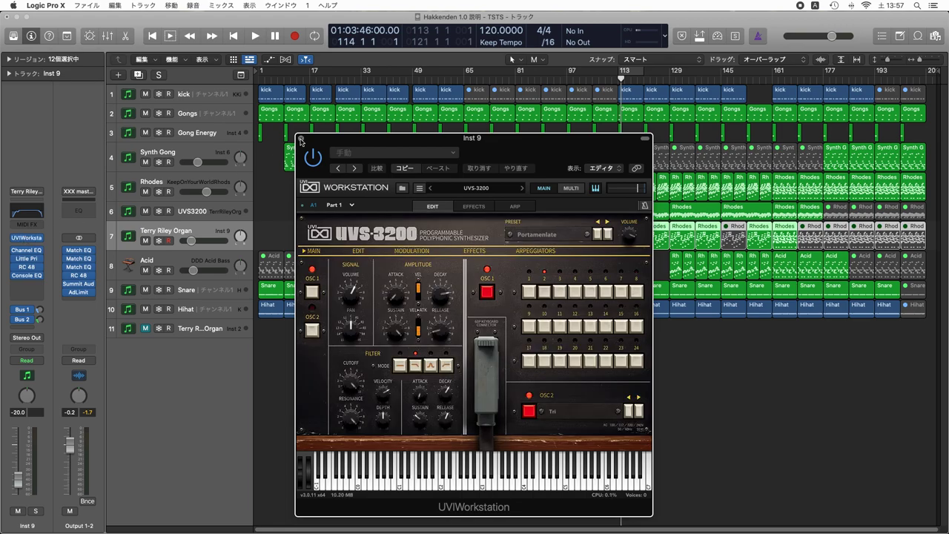
left_click(300, 138)
Select the first two regions on the Terry Riley Organ track and audition them soloed from bar 113
left_click(452, 237)
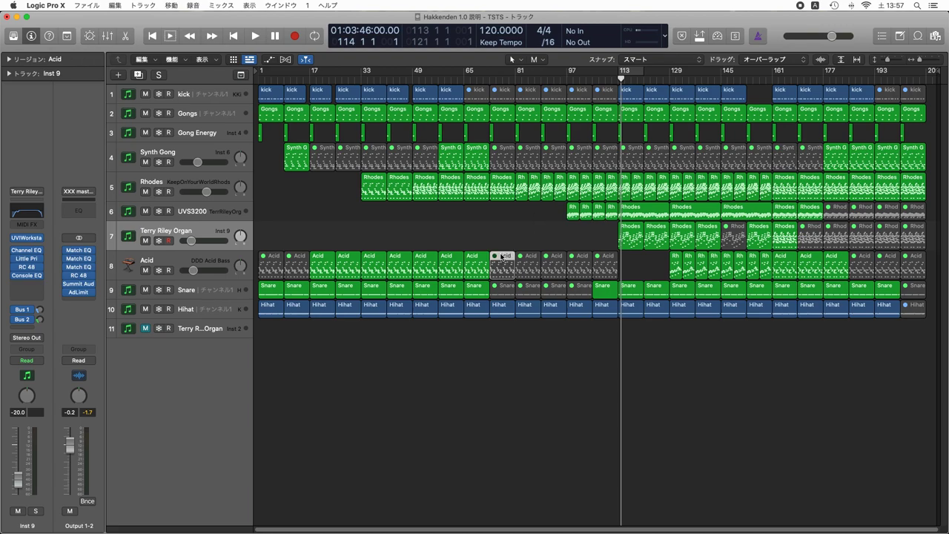
left_click_drag(523, 235, 664, 226)
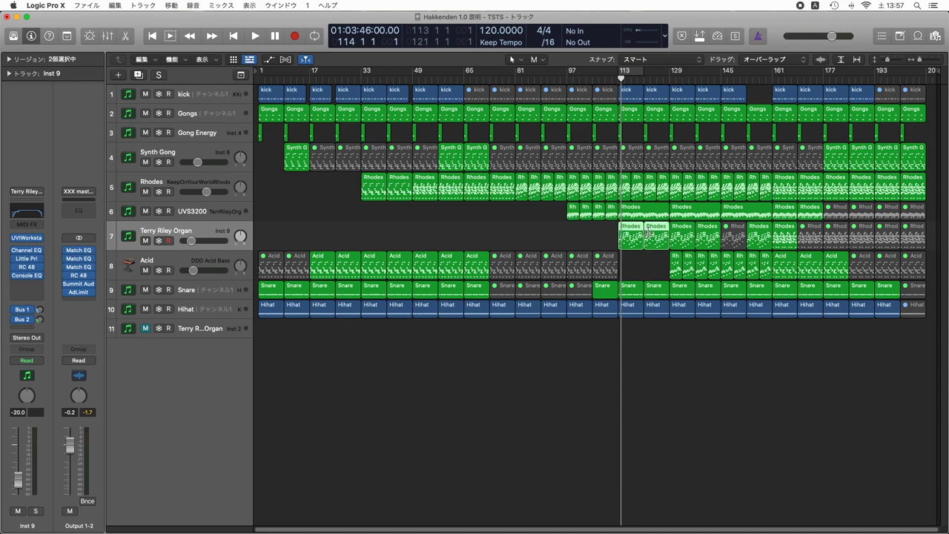
key("comma")
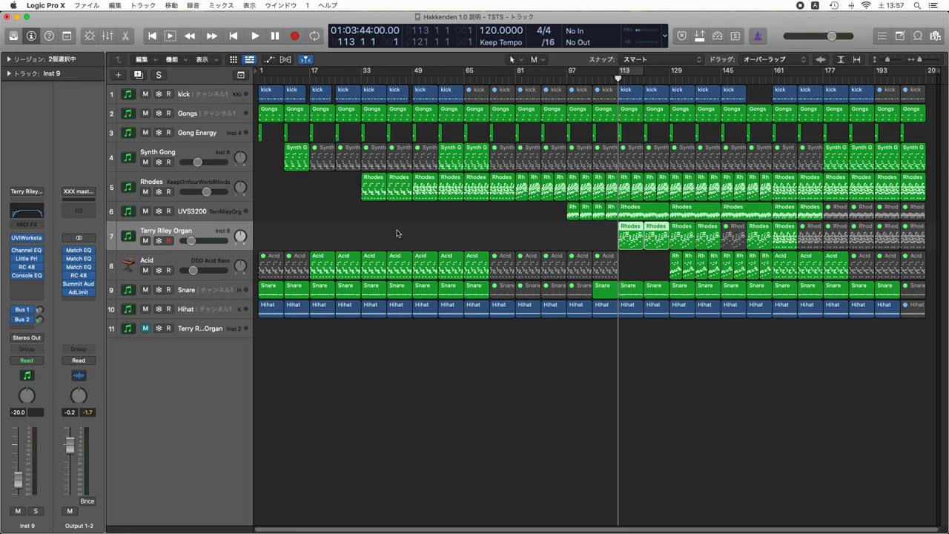
key("ctrl+s")
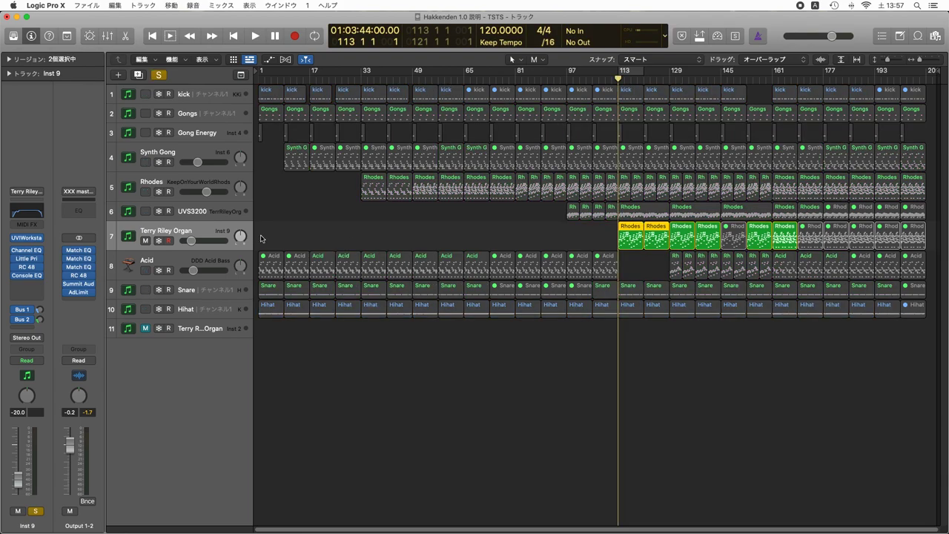
key("space")
key("space")
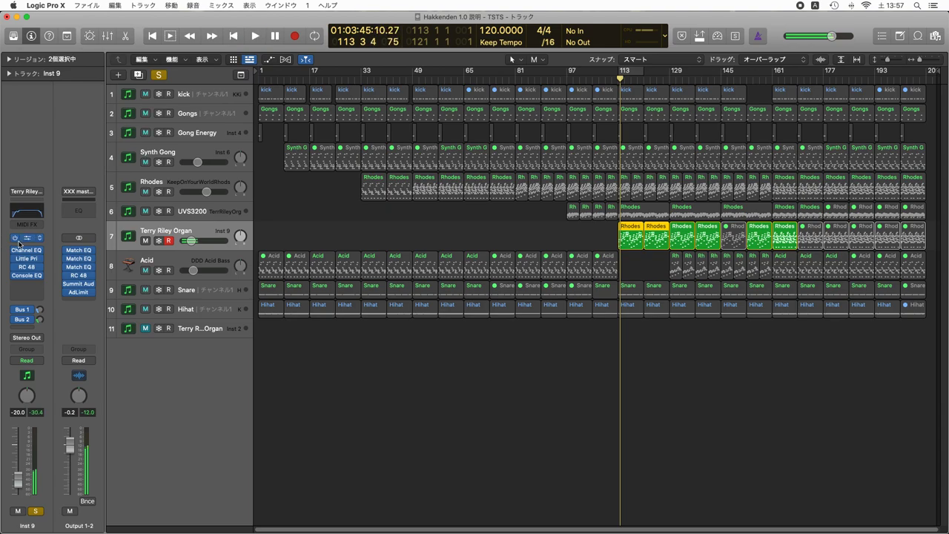
Inspect the Terry Riley Organ's UVS-3200 synthesizer settings, close its window and turn off solo
left_click(26, 239)
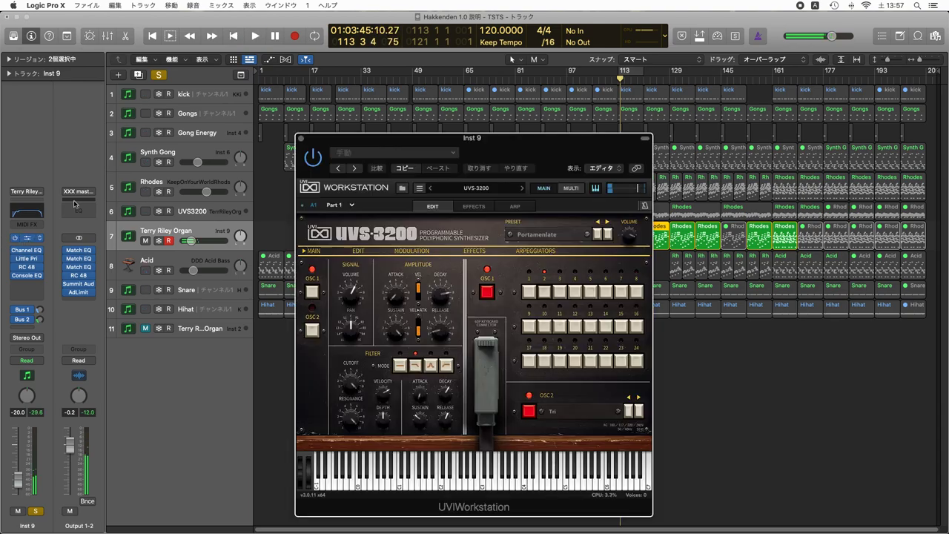
left_click(302, 140)
key("ctrl+s")
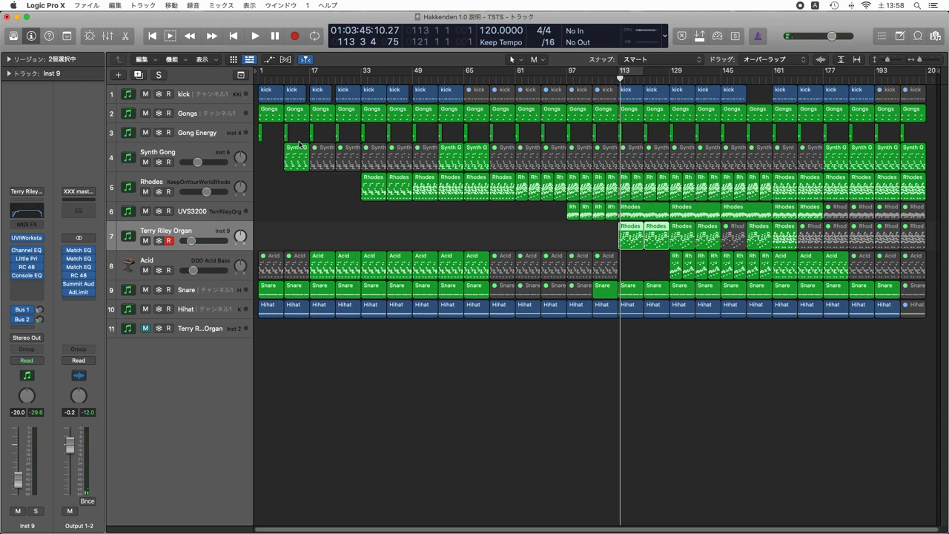
Play the full mix from bar 113, skip ahead to about bar 129 and stop playback
key("space")
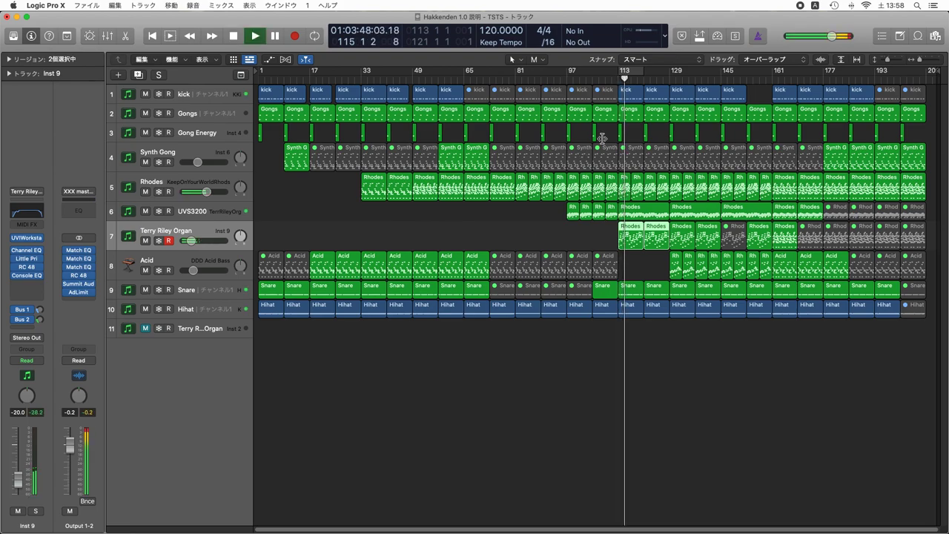
left_click(672, 77)
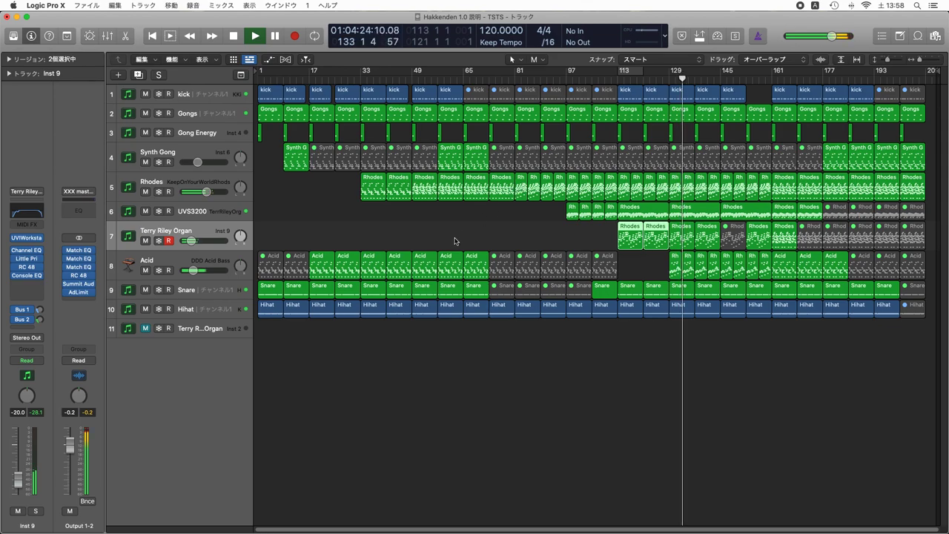
key("space")
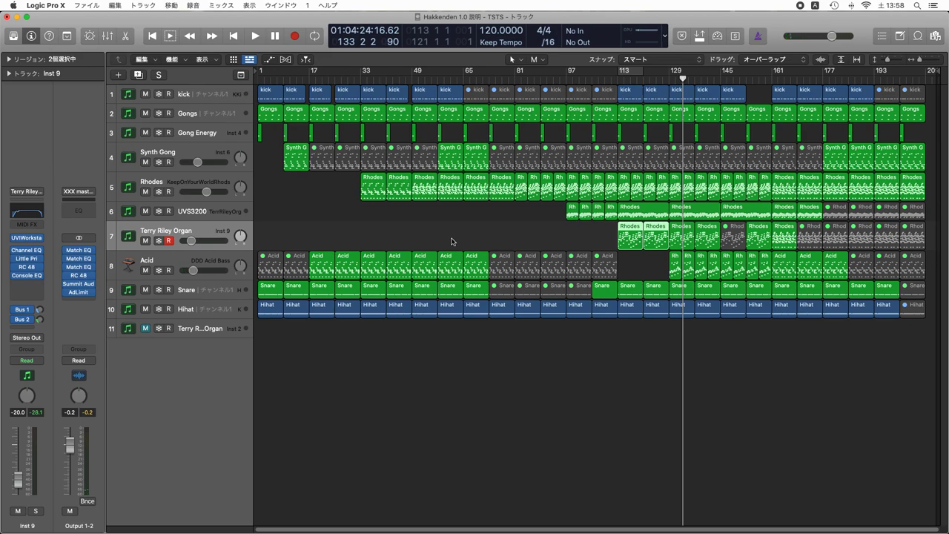
Select the Gongs and Gong Energy tracks in turn to point them out, ending on Gong Energy
left_click(182, 111)
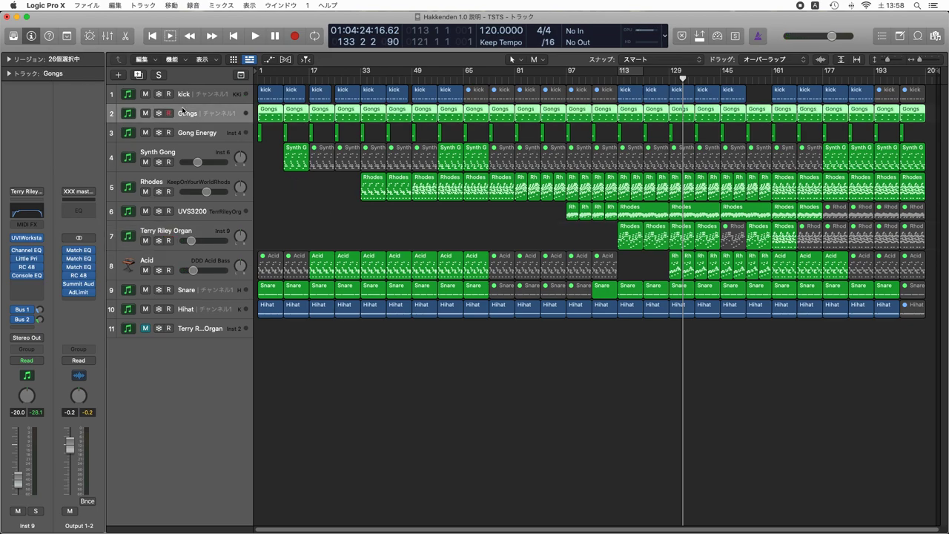
left_click(203, 128)
left_click(210, 119)
left_click(214, 132)
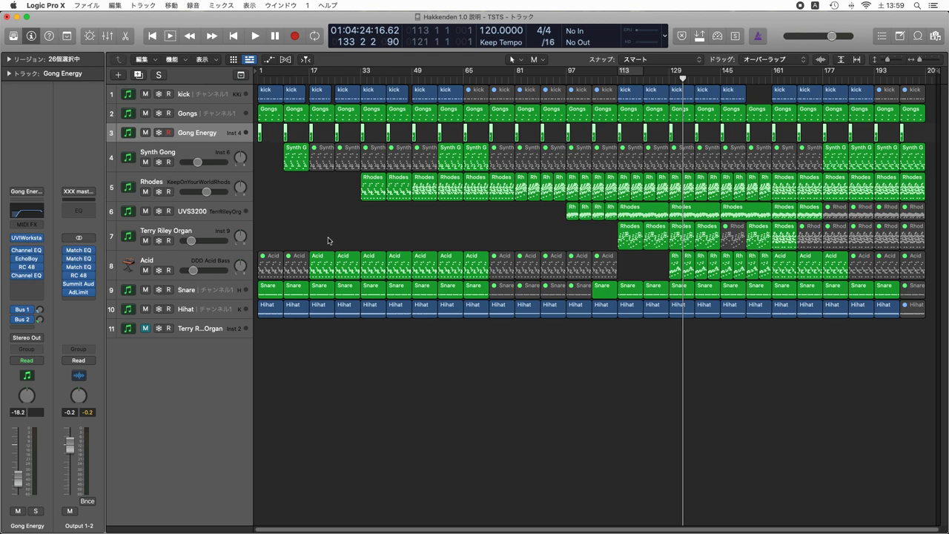
View the Rhodes region at bar 57 in the piano roll and as a score, and close the editor
left_click(450, 190)
double_click(451, 187)
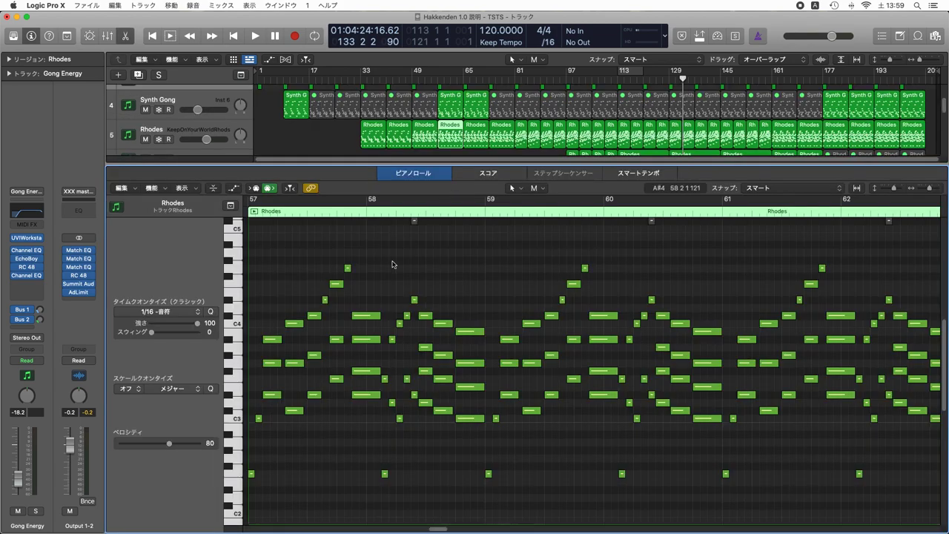
left_click(480, 175)
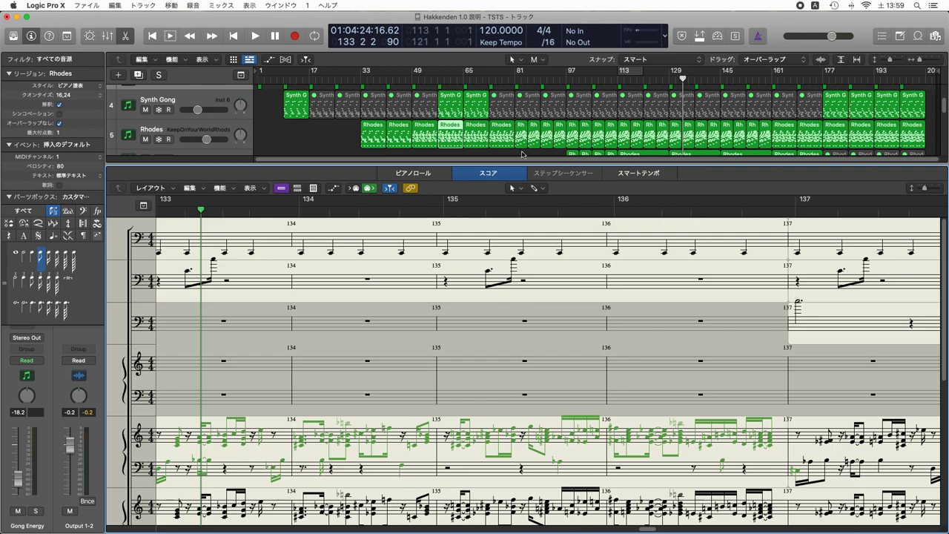
key("e")
Examine the Rhodes region at bar 93 in the piano roll and as a score, close the editor and clear the selection
double_click(562, 190)
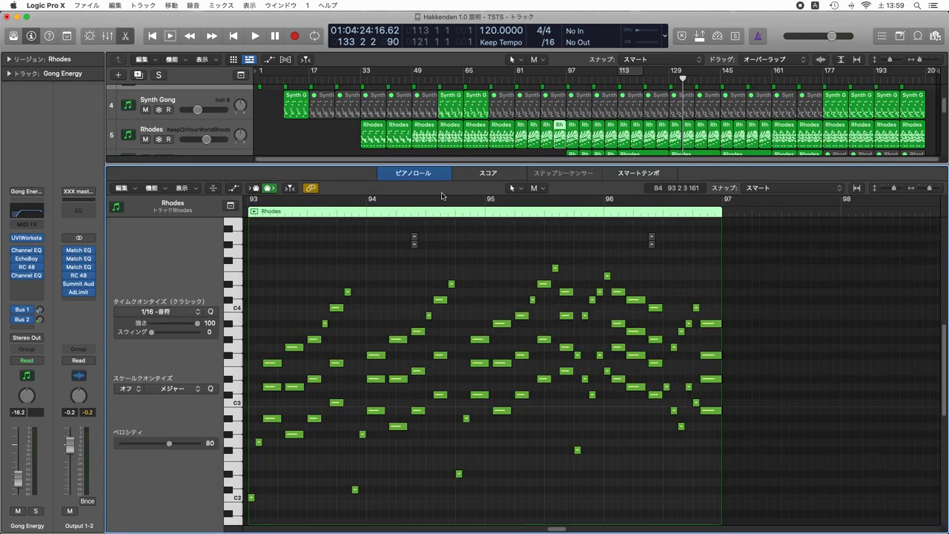
left_click(486, 178)
scroll(429, 263, "down", 2)
scroll(429, 263, "down", 2)
scroll(429, 264, "left", 2)
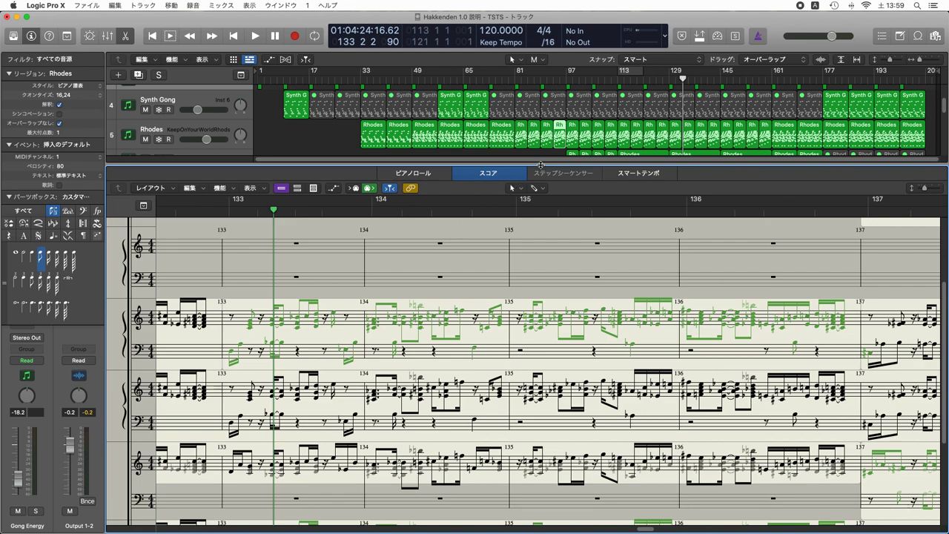
key("e")
left_click(502, 216)
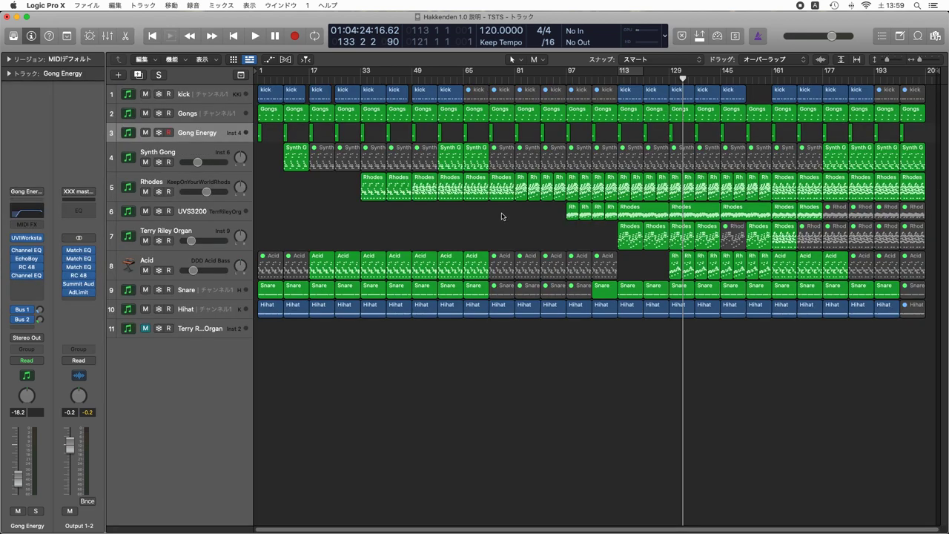